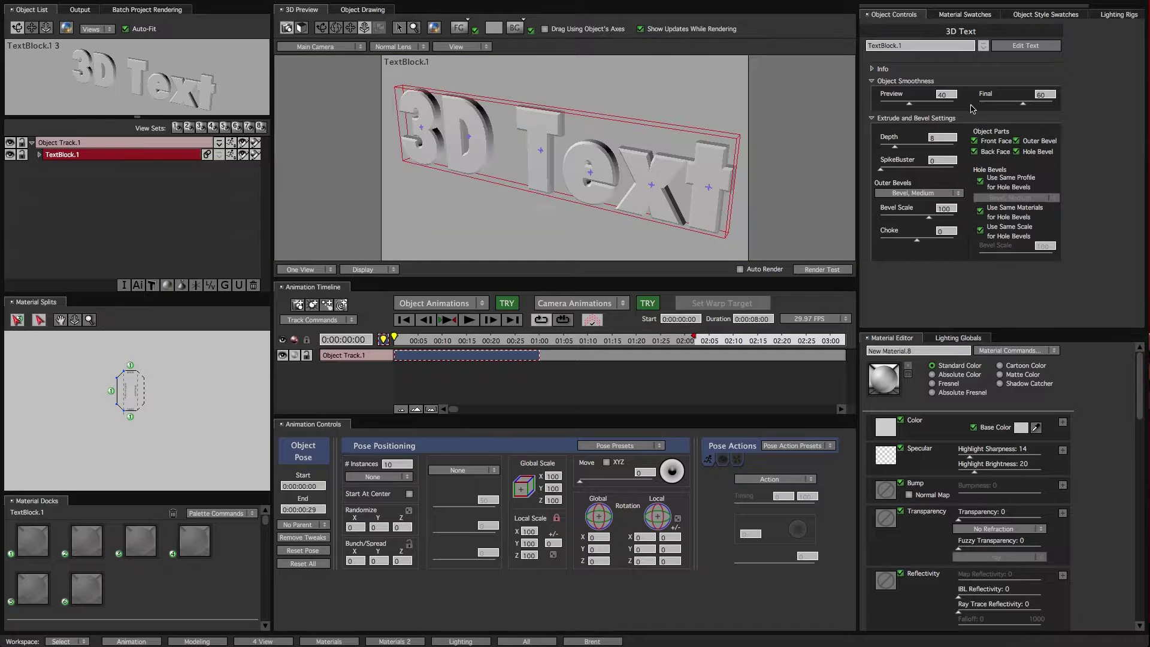
- Extrude the 3D Text to depth 18.03 and give it the Bevel, Small outer bevel
{"action": "left_click_drag", "start_coordinate": [895, 146], "coordinate": [913, 146]}
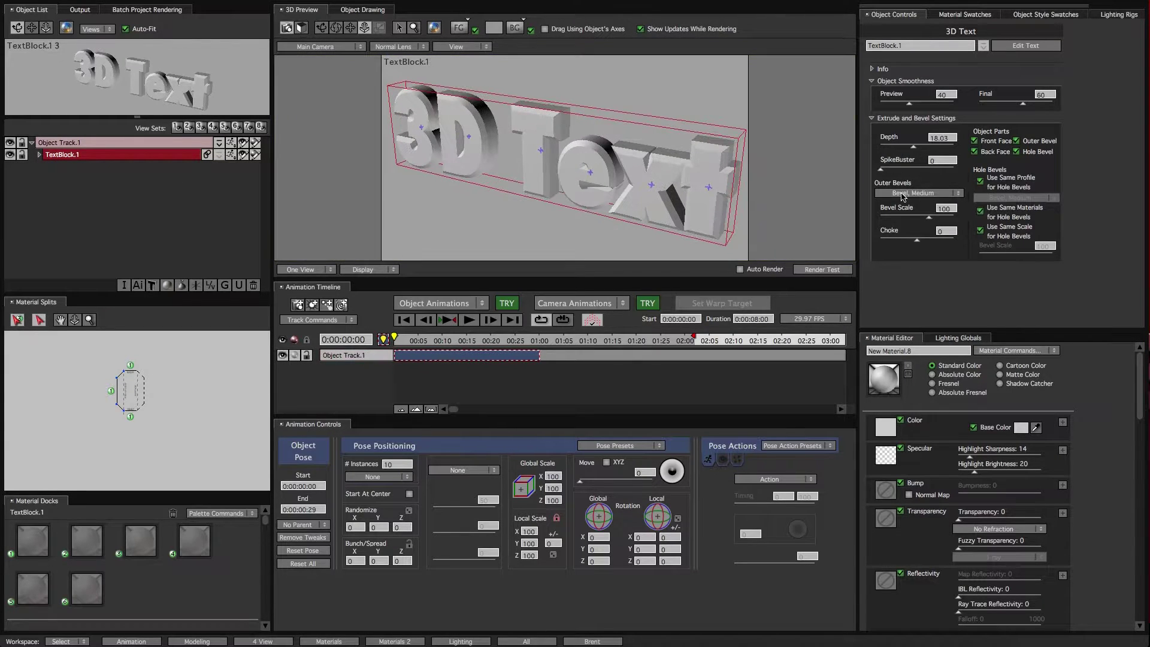
{"action": "left_click", "coordinate": [917, 193]}
{"action": "mouse_move", "coordinate": [957, 231]}
{"action": "left_click", "coordinate": [1064, 226]}
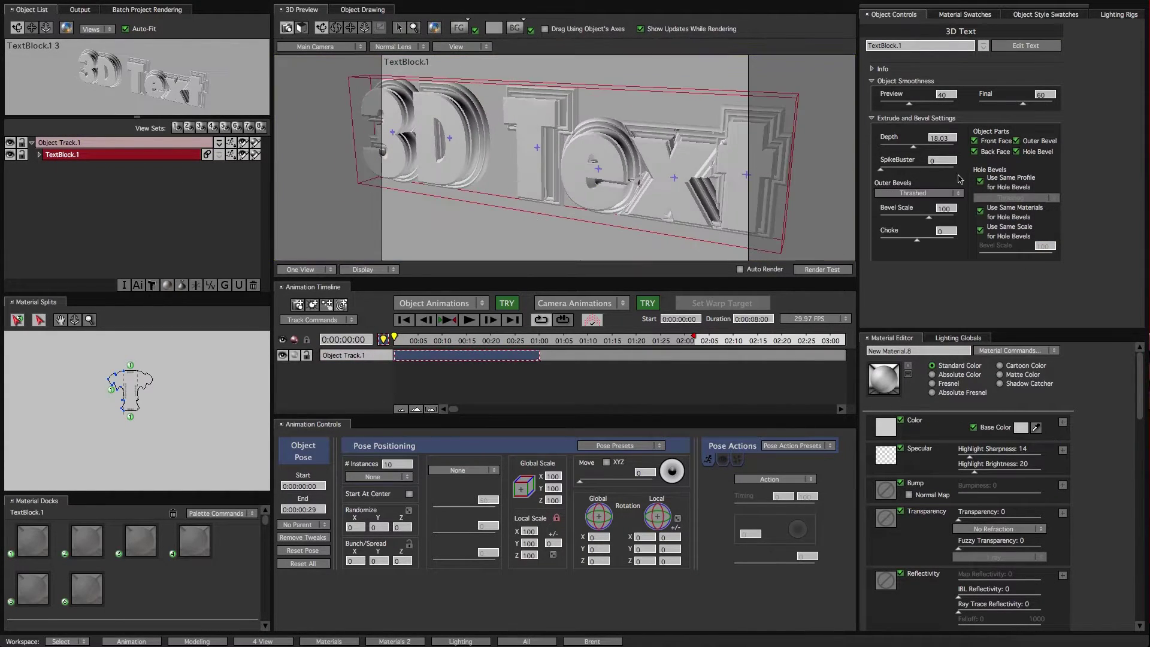
{"action": "left_click", "coordinate": [917, 193]}
{"action": "left_click", "coordinate": [1065, 238]}
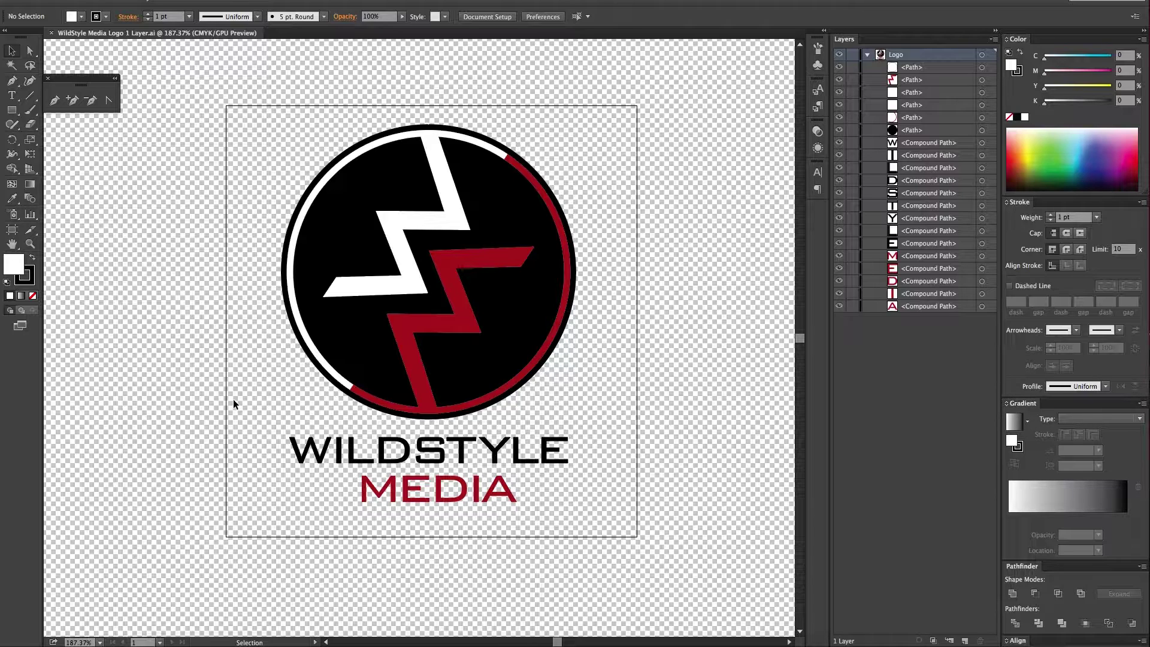
- Collapse, expand and collapse the Logo layer's paths in the Layers panel, then show the File menu
{"action": "left_click", "coordinate": [867, 54]}
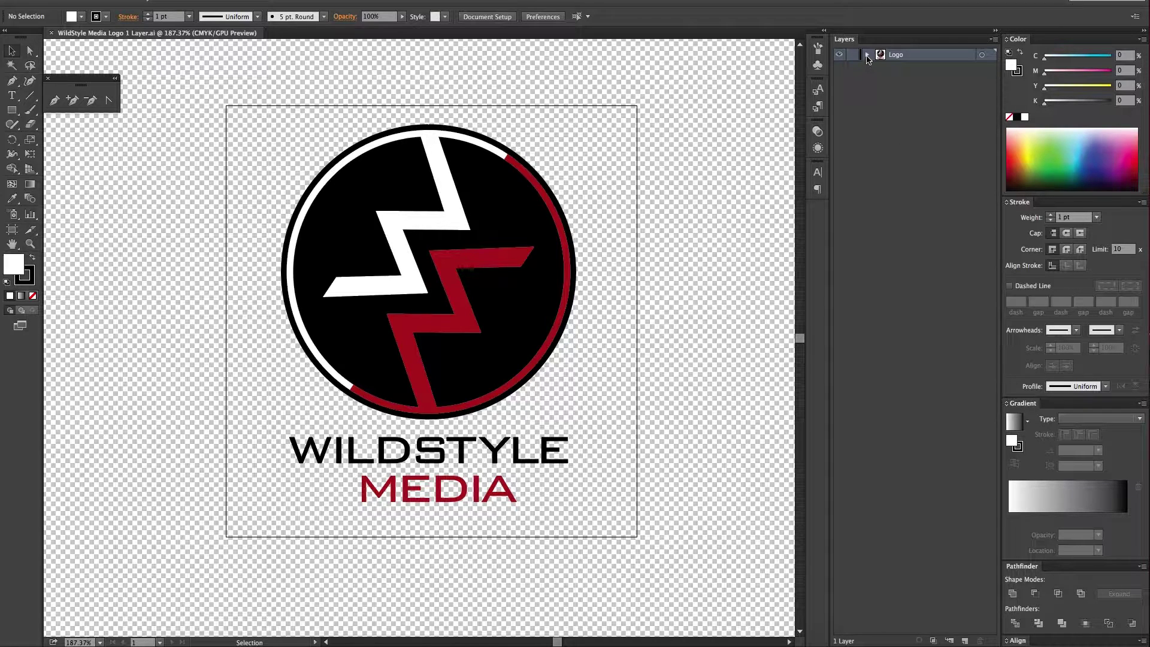
{"action": "left_click", "coordinate": [867, 55]}
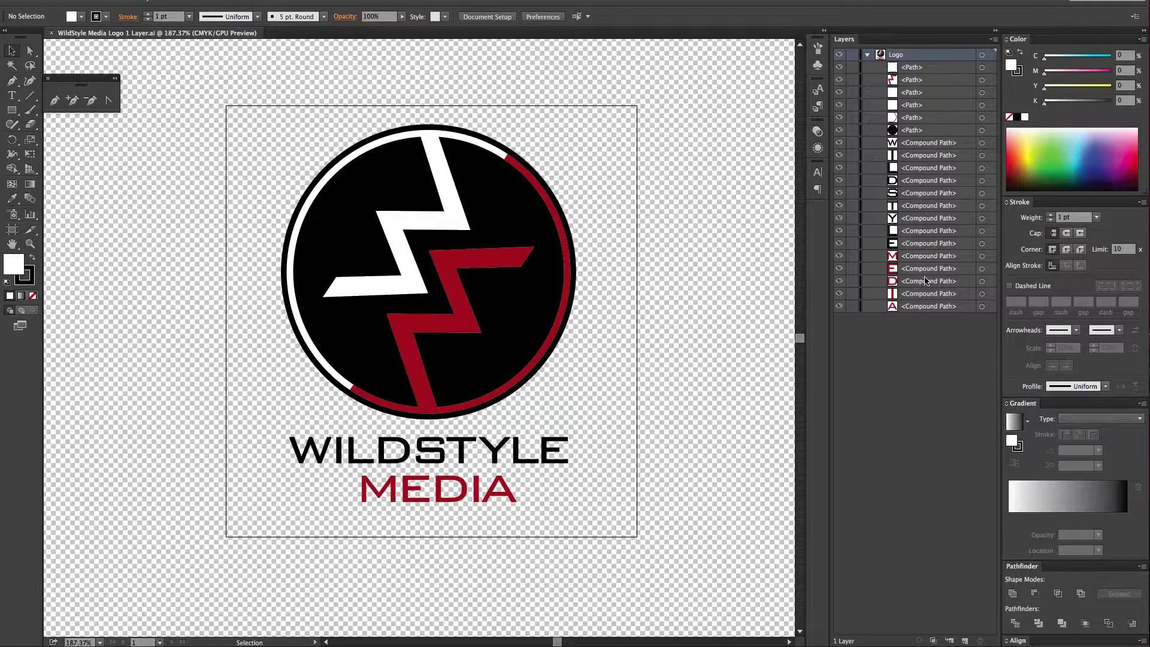
{"action": "left_click", "coordinate": [867, 55]}
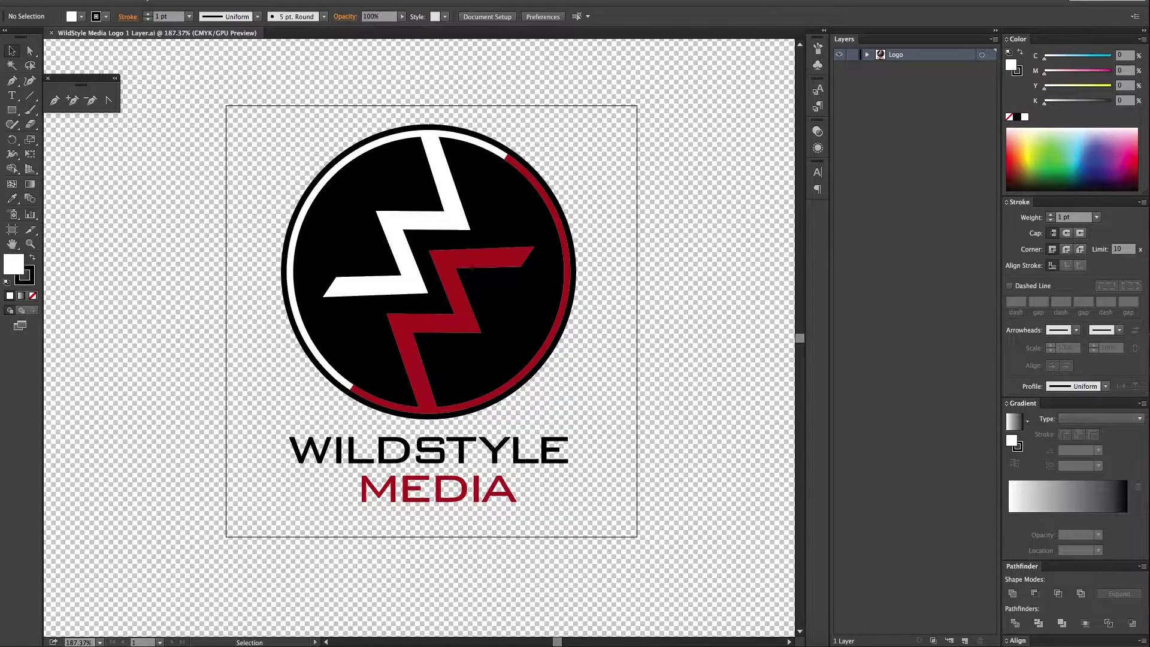
{"action": "left_click", "coordinate": [105, 1]}
- Save As over WildStyle Media Logo 1 Layer.ai, choosing Illustrator CS2 with Use Compression
{"action": "left_click", "coordinate": [124, 79]}
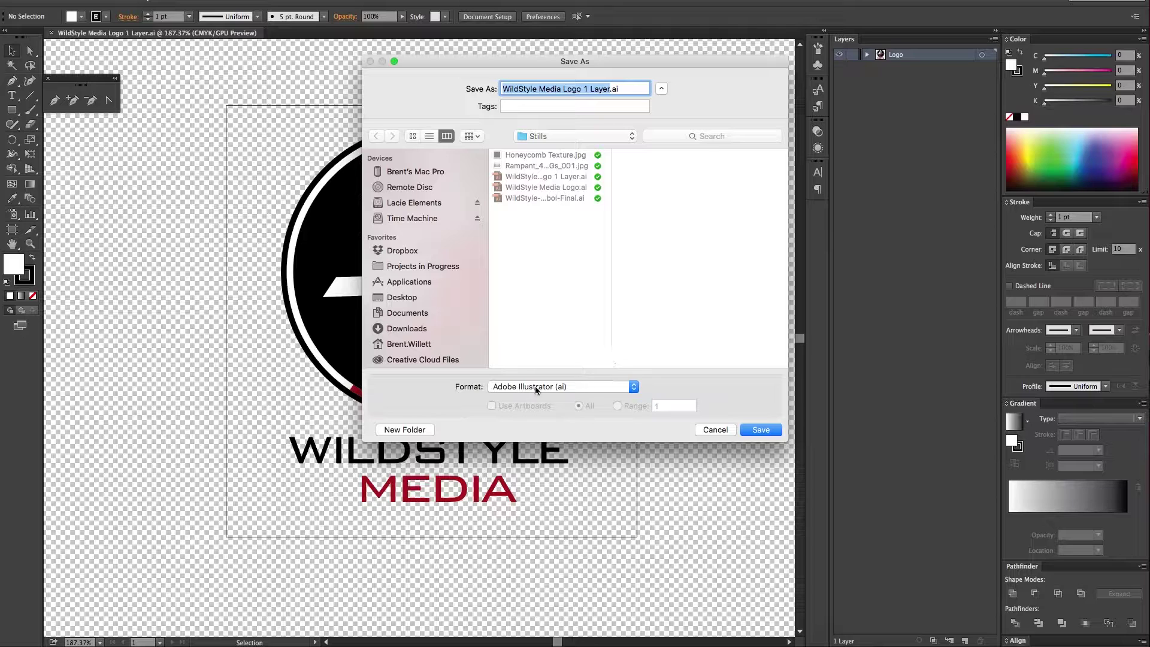
{"action": "left_click", "coordinate": [760, 432]}
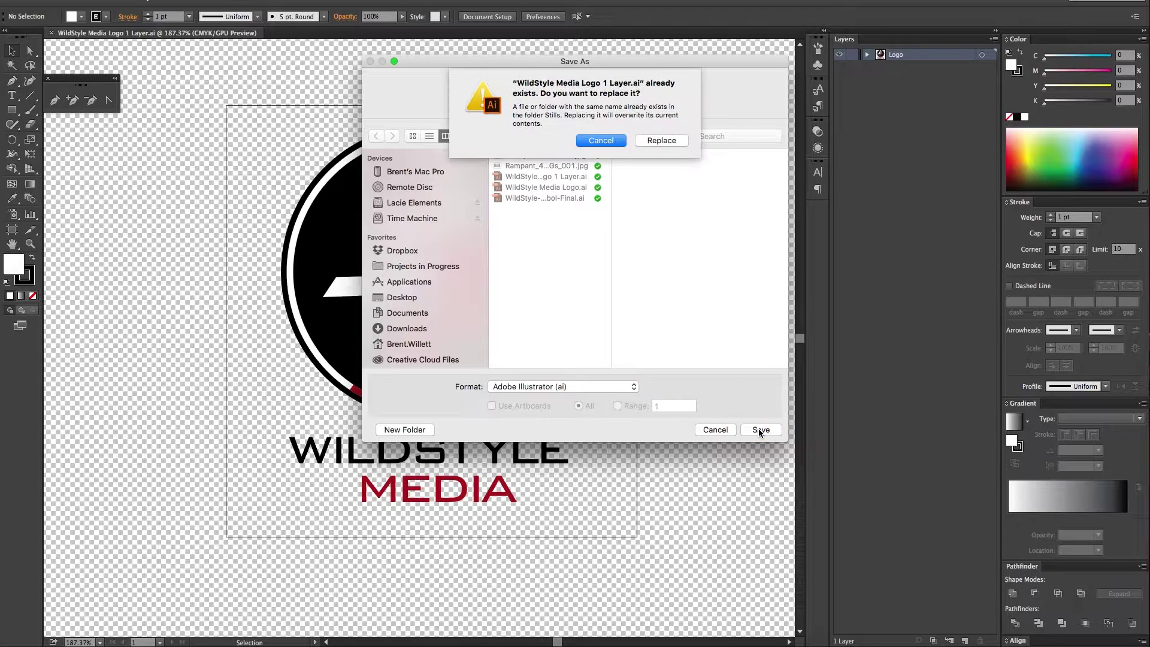
{"action": "left_click", "coordinate": [659, 142]}
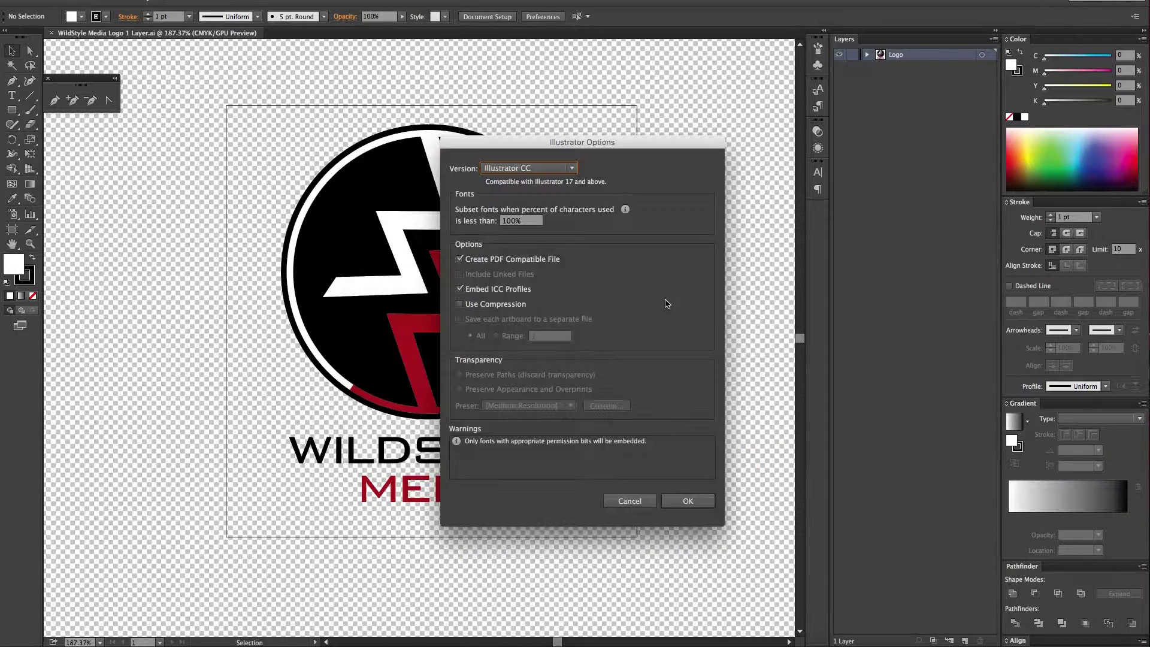
{"action": "left_click", "coordinate": [572, 169]}
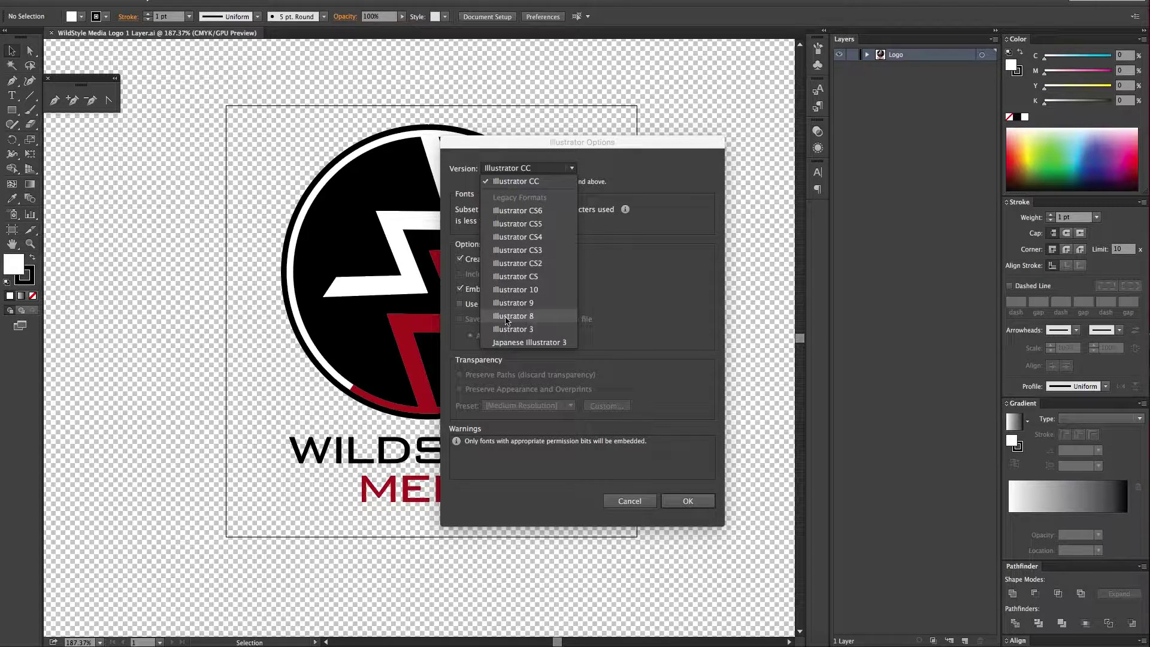
{"action": "left_click", "coordinate": [514, 264]}
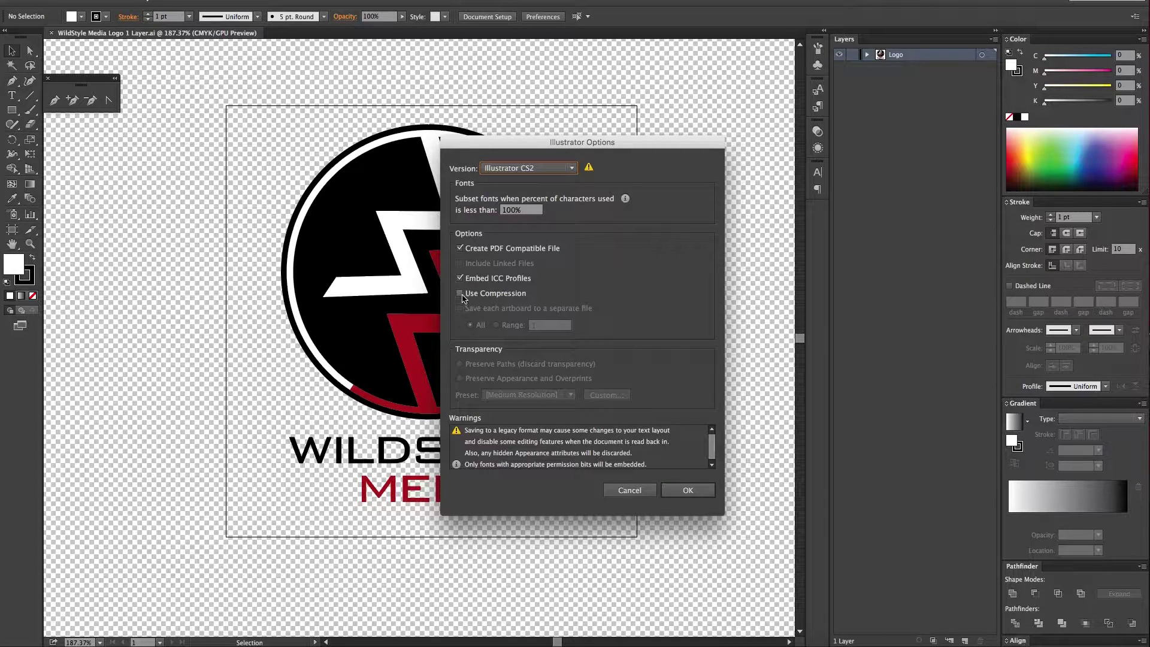
{"action": "left_click", "coordinate": [460, 295]}
{"action": "left_click", "coordinate": [676, 490]}
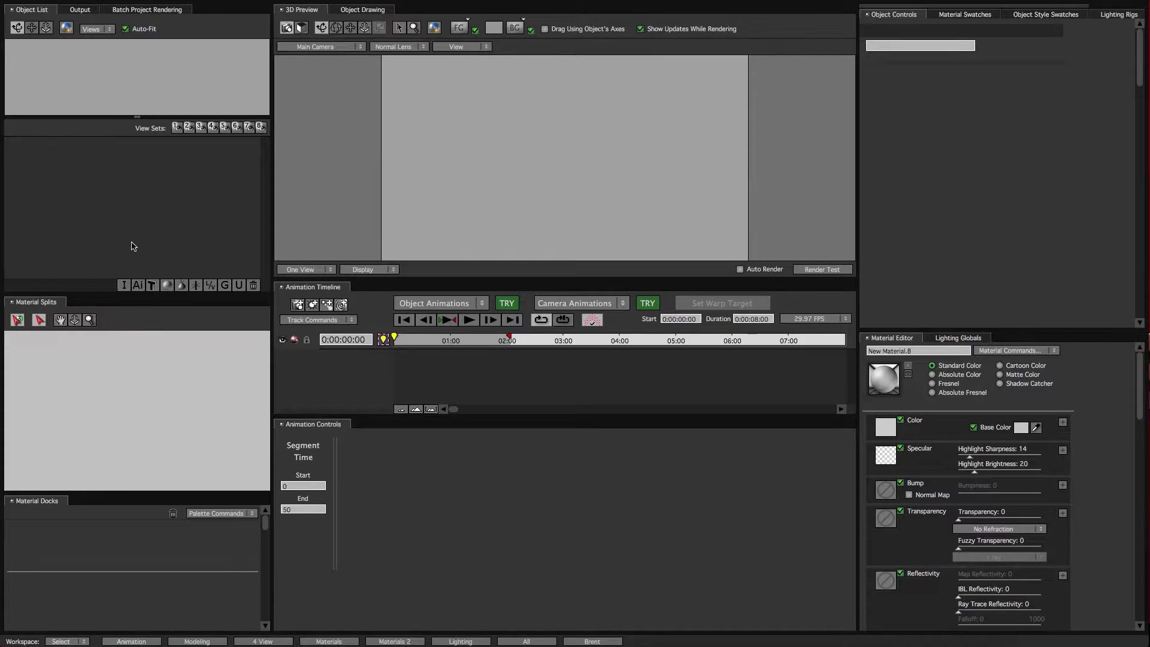
- Start an Ai import in the Object List and pick WildStyle Media Logo 1 Layer.ai
{"action": "left_click", "coordinate": [137, 286]}
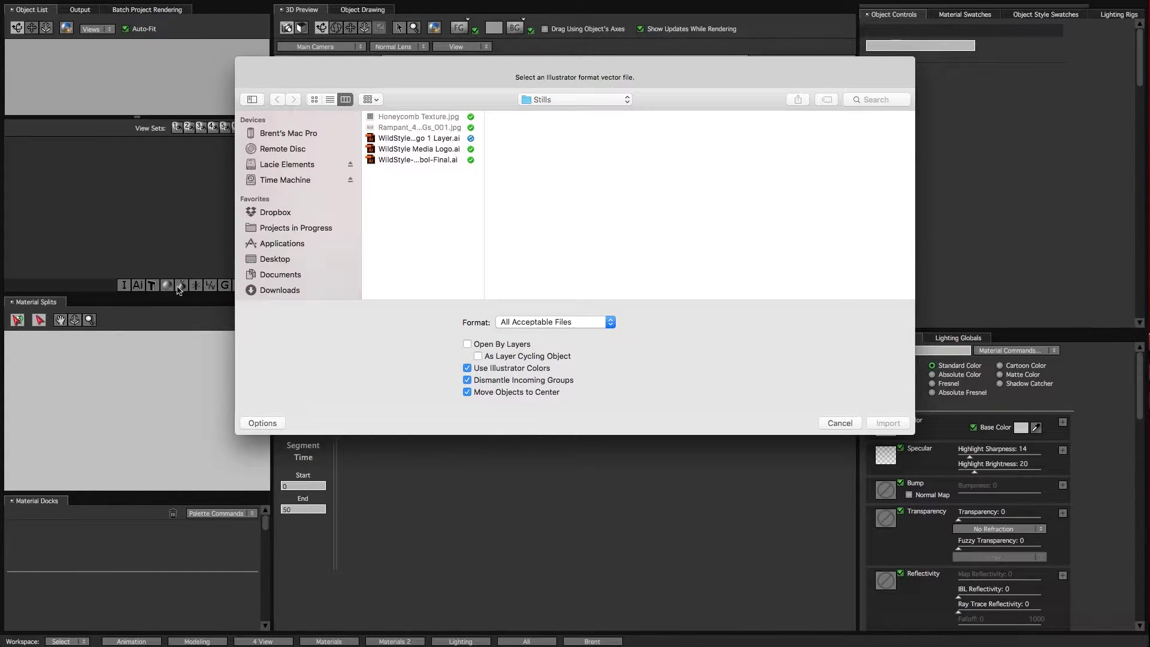
{"action": "left_click", "coordinate": [428, 139]}
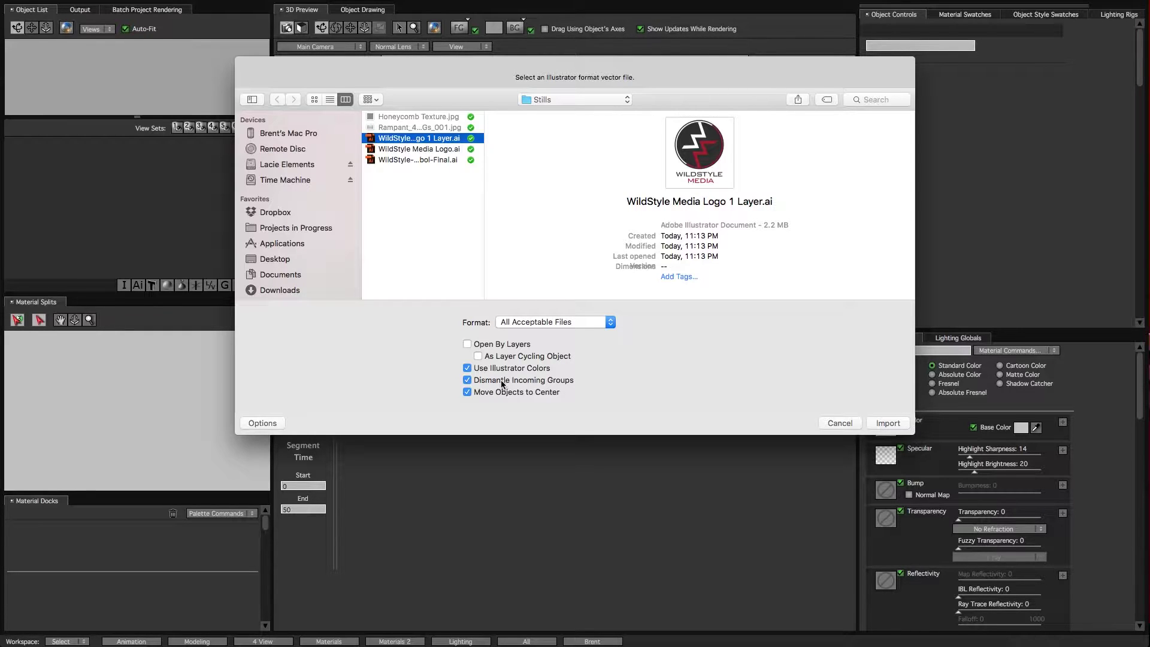
- Import the logo file and inspect Illustrator Objects 3, 6, 1, 2 and 4
{"action": "left_click", "coordinate": [888, 424]}
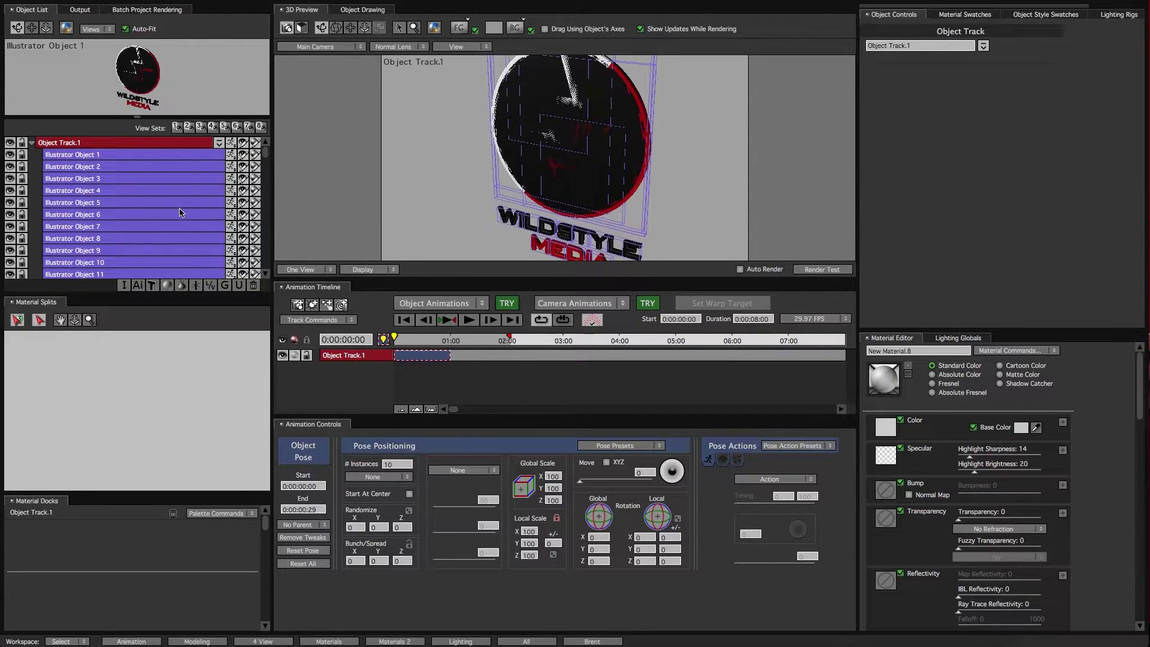
{"action": "left_click", "coordinate": [133, 179]}
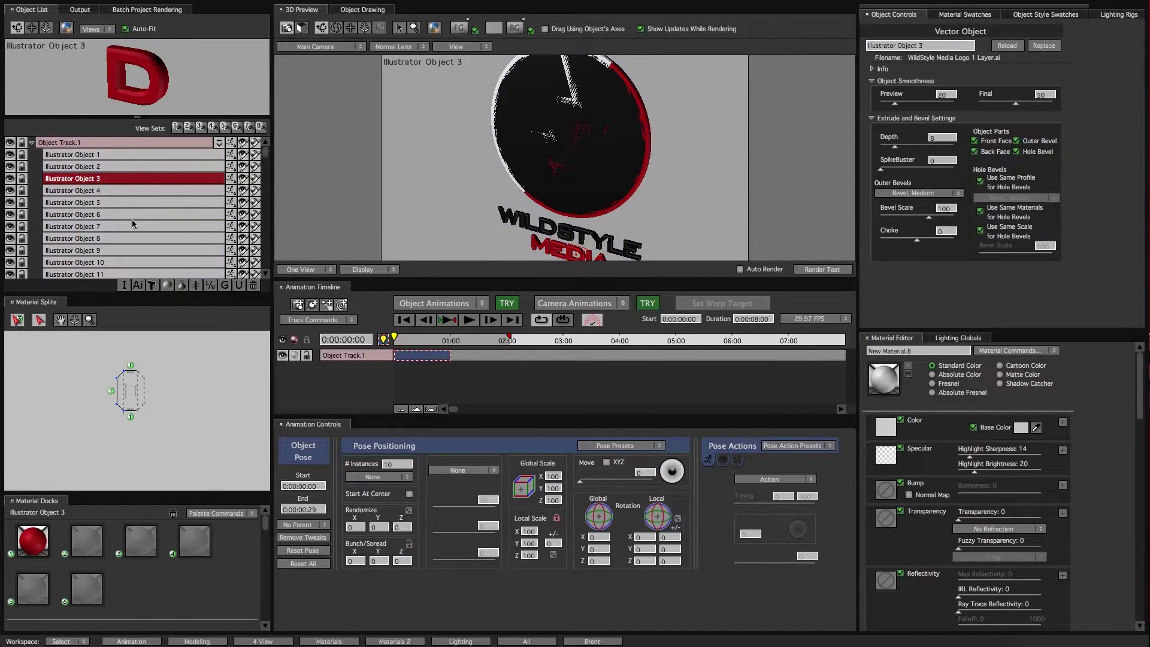
{"action": "left_click", "coordinate": [132, 214]}
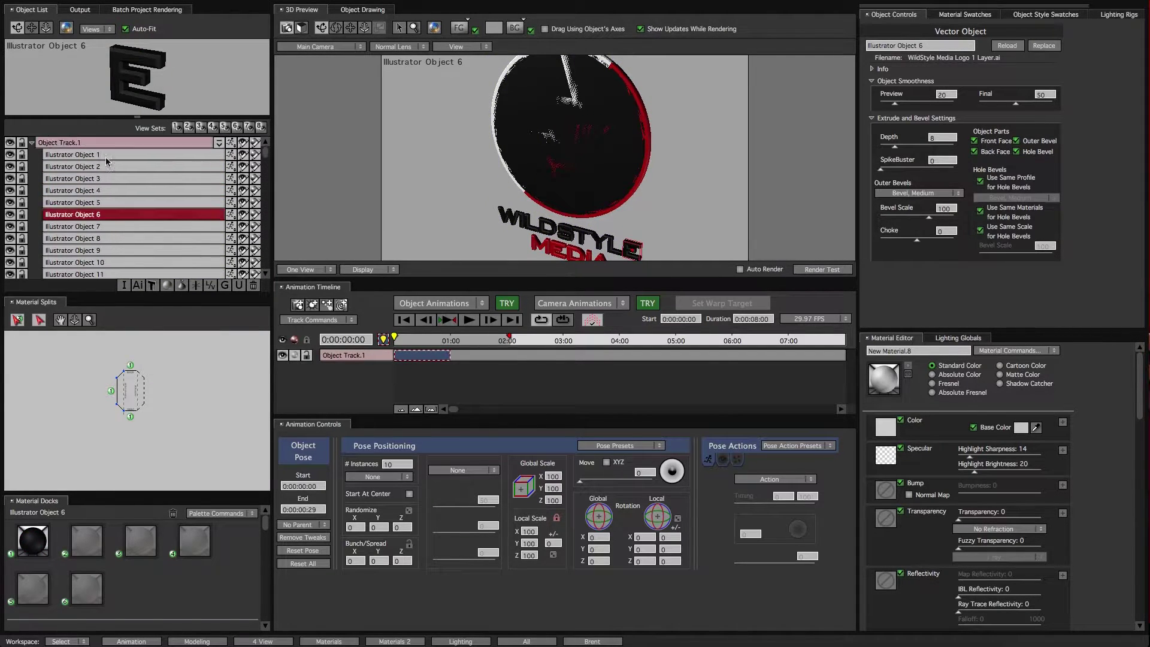
{"action": "left_click", "coordinate": [82, 157]}
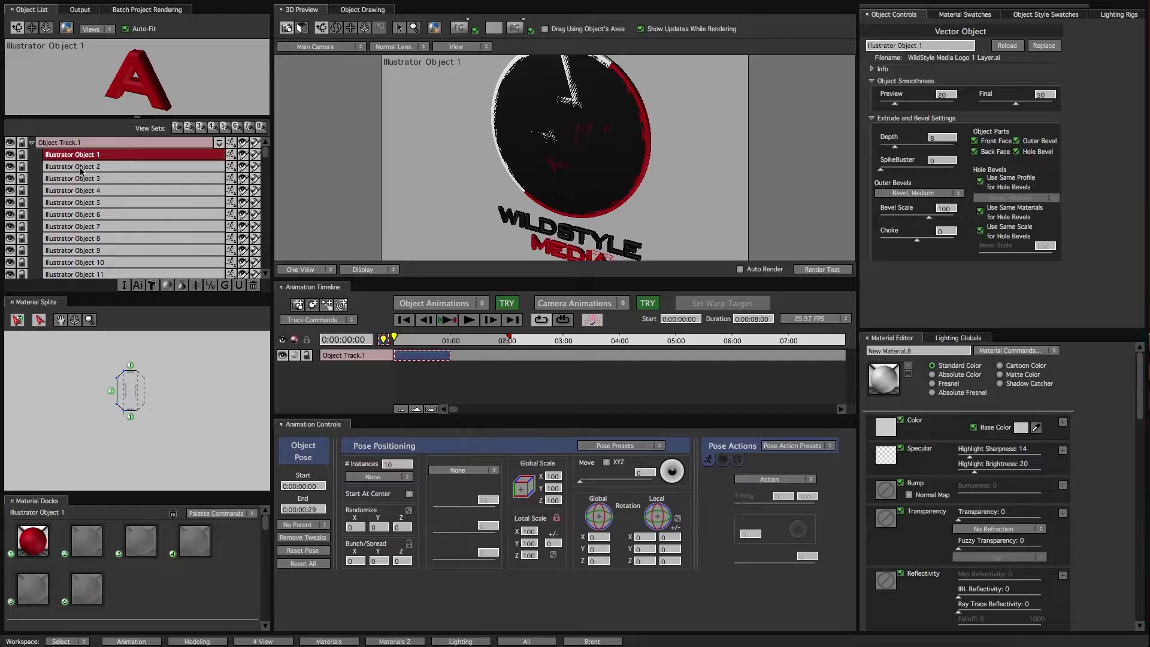
{"action": "left_click", "coordinate": [82, 168]}
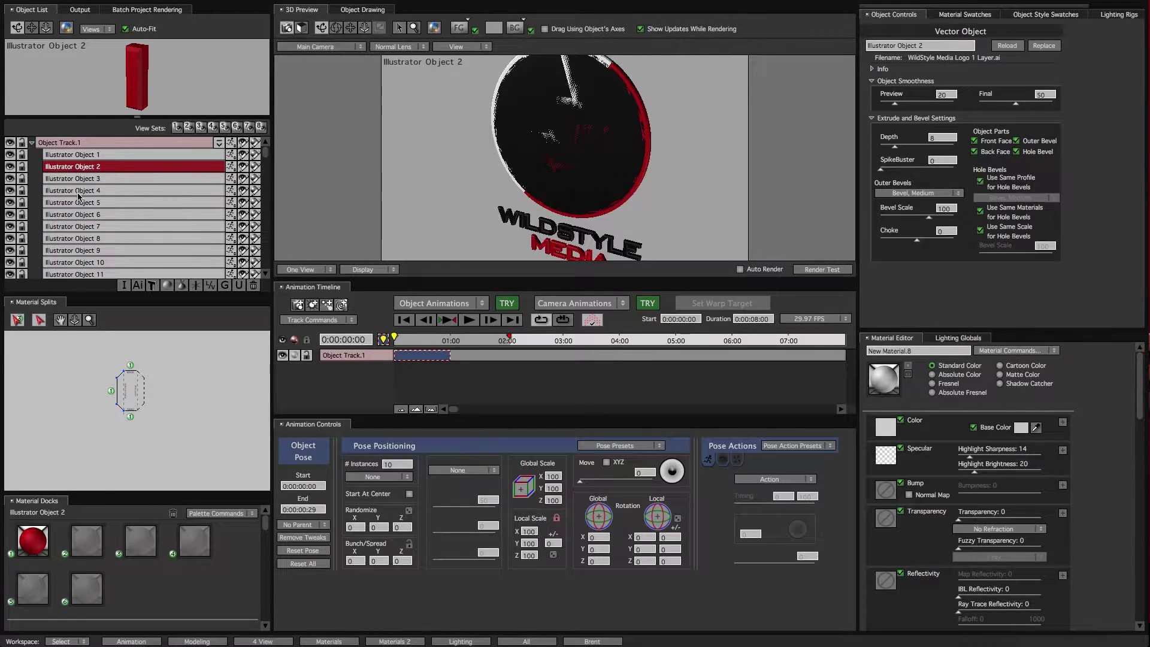
{"action": "left_click", "coordinate": [81, 191]}
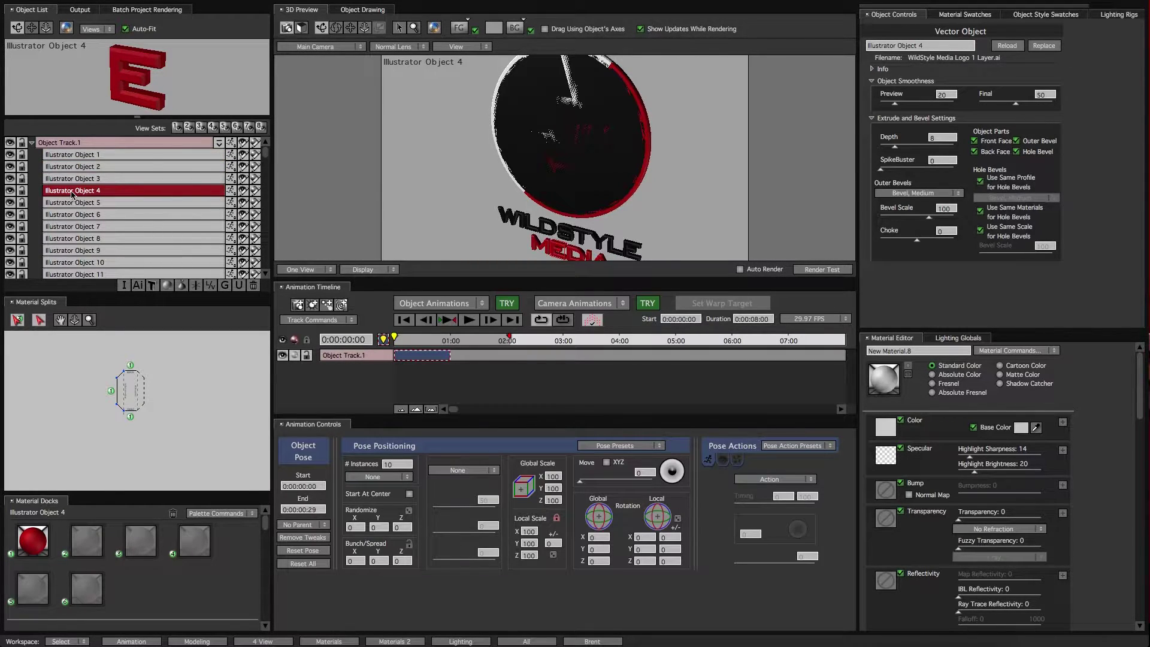
- Rename Illustrator Object 4 to E, select Object 1, and orbit around the logo disc
{"action": "left_click", "coordinate": [71, 192]}
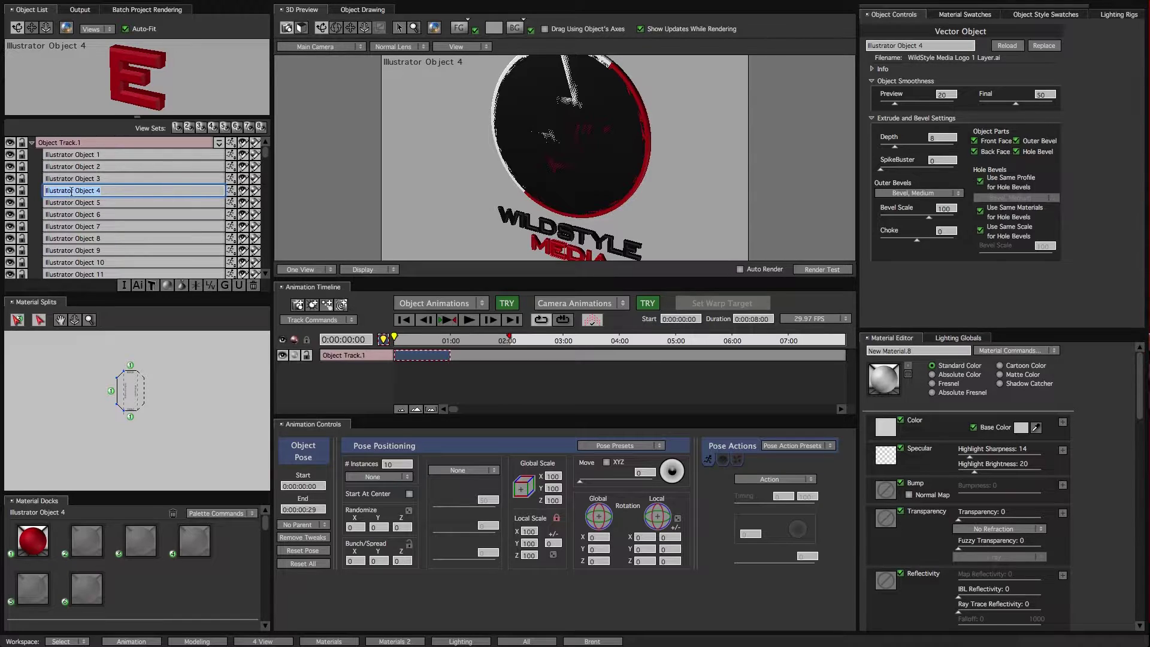
{"action": "type", "text": "E"}
{"action": "key", "text": "Return"}
{"action": "left_click", "coordinate": [120, 156]}
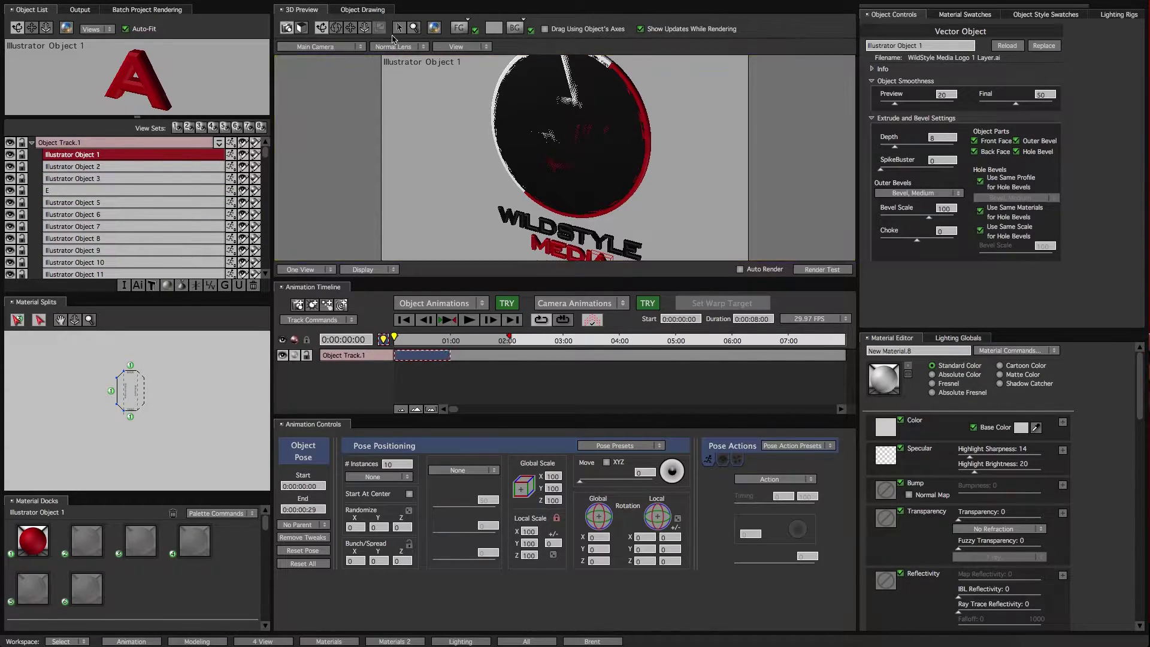
{"action": "left_click_drag", "start_coordinate": [527, 120], "coordinate": [642, 162]}
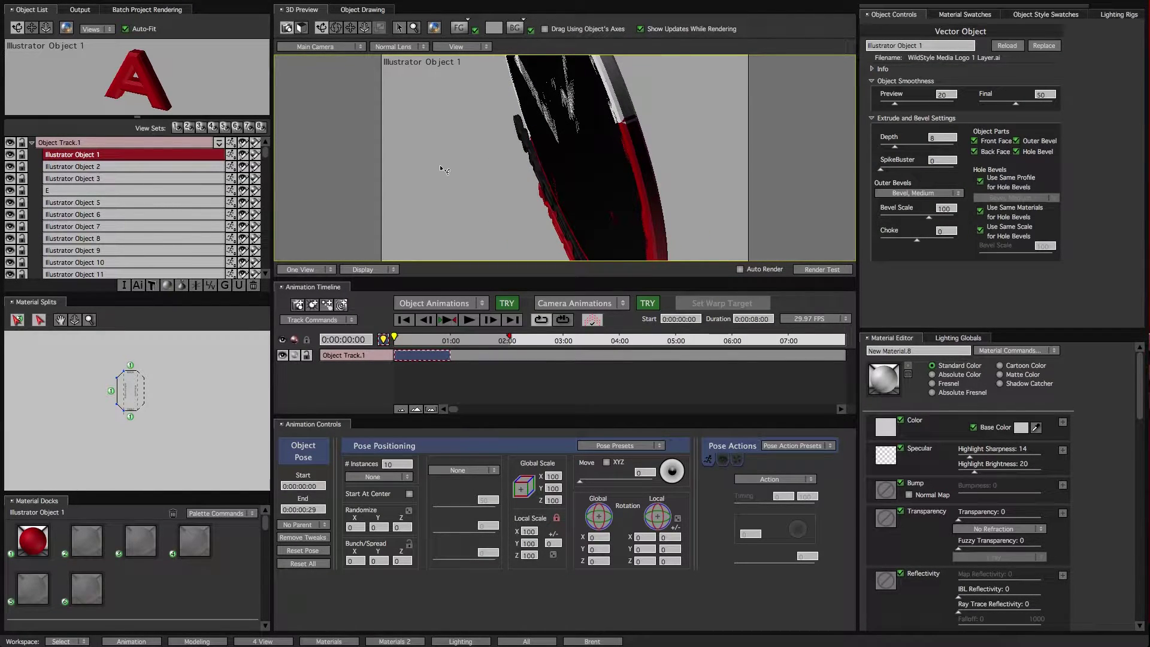
{"action": "left_click_drag", "start_coordinate": [443, 170], "coordinate": [548, 104]}
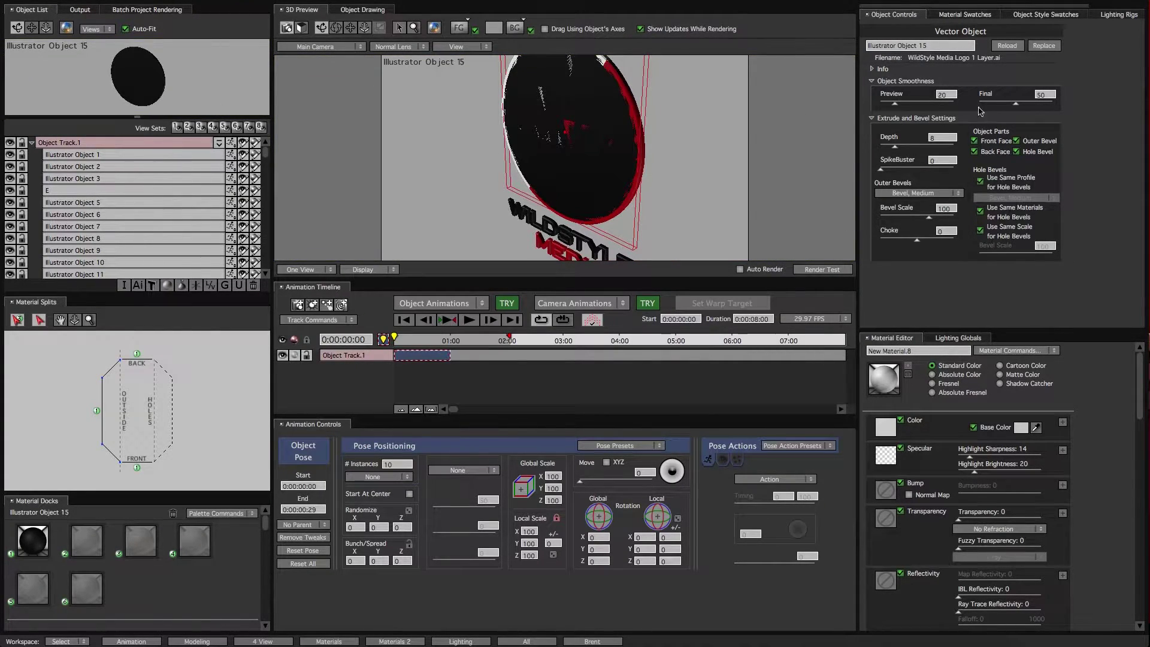
- Set the logo object's Position Z to -6 in its position settings
{"action": "left_click", "coordinate": [872, 70]}
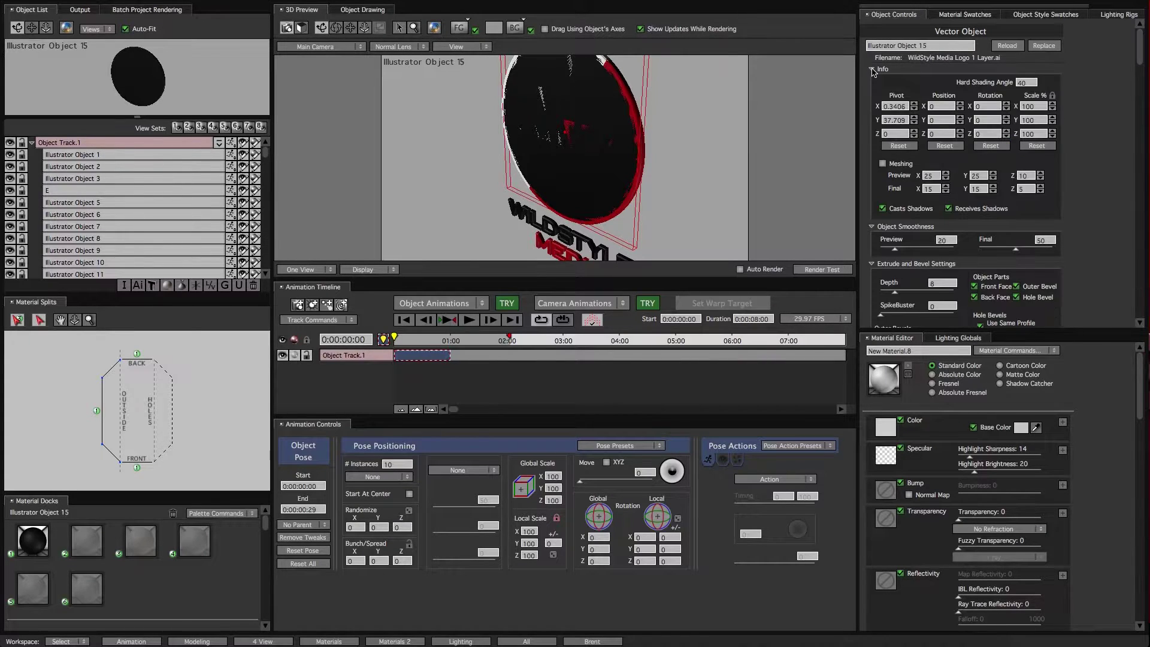
{"action": "left_click", "coordinate": [938, 134]}
{"action": "double_click", "coordinate": [936, 134]}
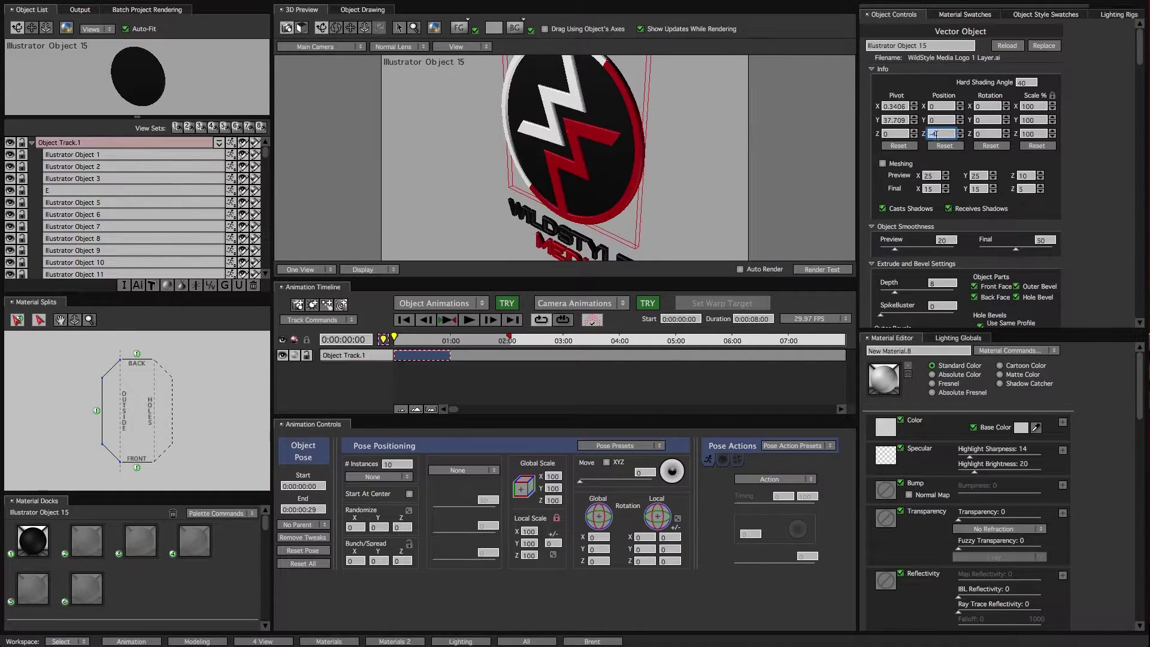
{"action": "scroll", "coordinate": [935, 135], "scroll_direction": "down", "scroll_amount": 1}
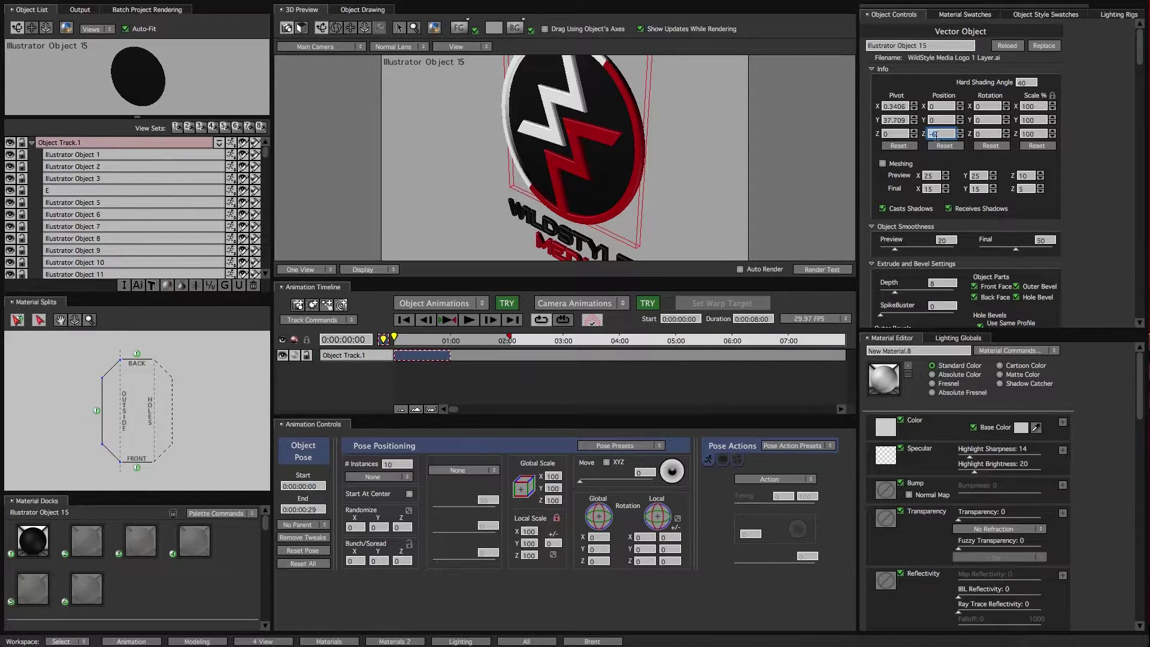
{"action": "type", "text": "-6"}
{"action": "key", "text": "Return"}
{"action": "left_click_drag", "start_coordinate": [344, 111], "coordinate": [419, 134]}
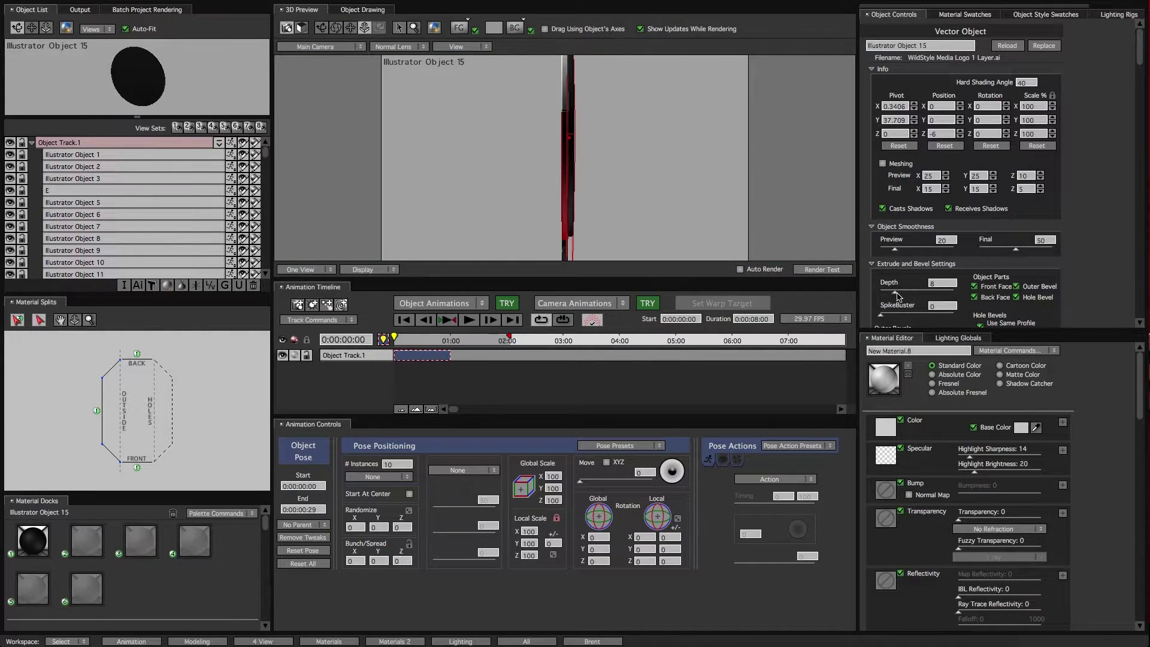
- Thin the disc to depth 4.92, give the two ring pieces depth 8.52, and set Z to -5
{"action": "left_click_drag", "start_coordinate": [897, 296], "coordinate": [891, 296]}
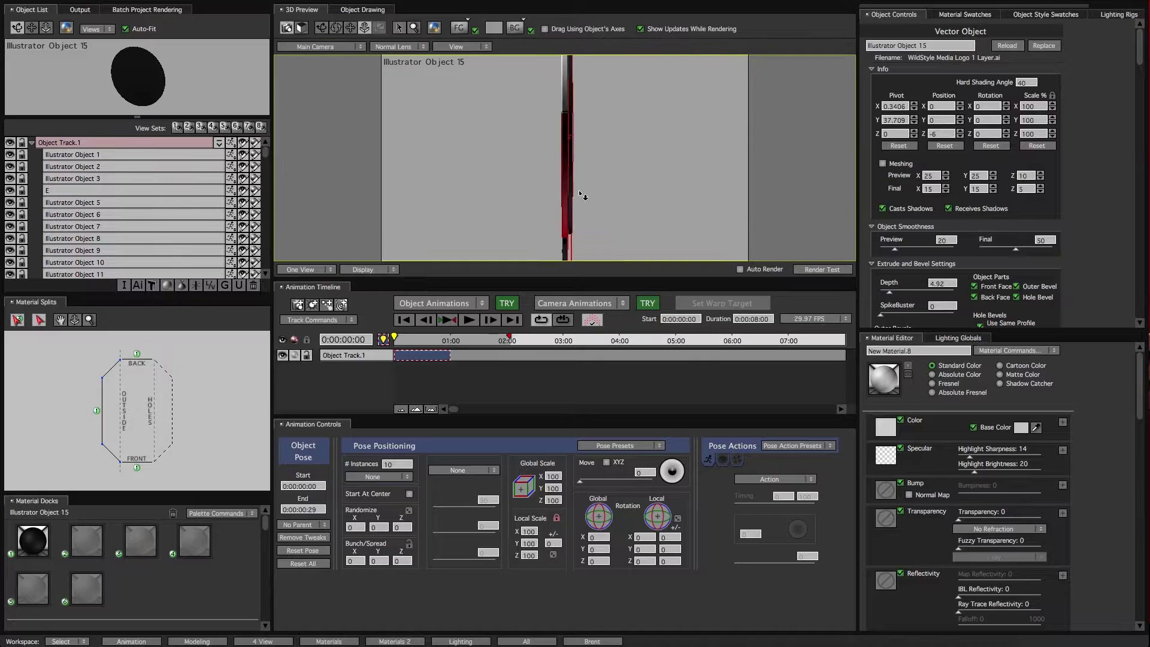
{"action": "left_click_drag", "start_coordinate": [581, 195], "coordinate": [602, 111]}
{"action": "left_click", "coordinate": [595, 102]}
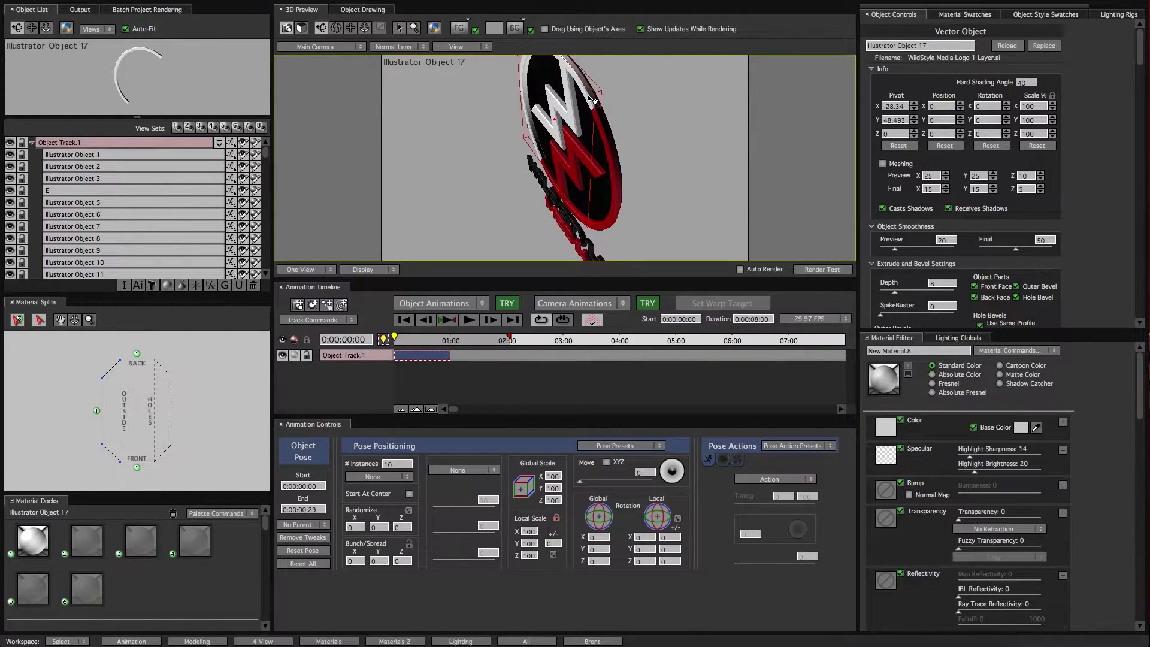
{"action": "left_click", "coordinate": [611, 149], "text": "shift"}
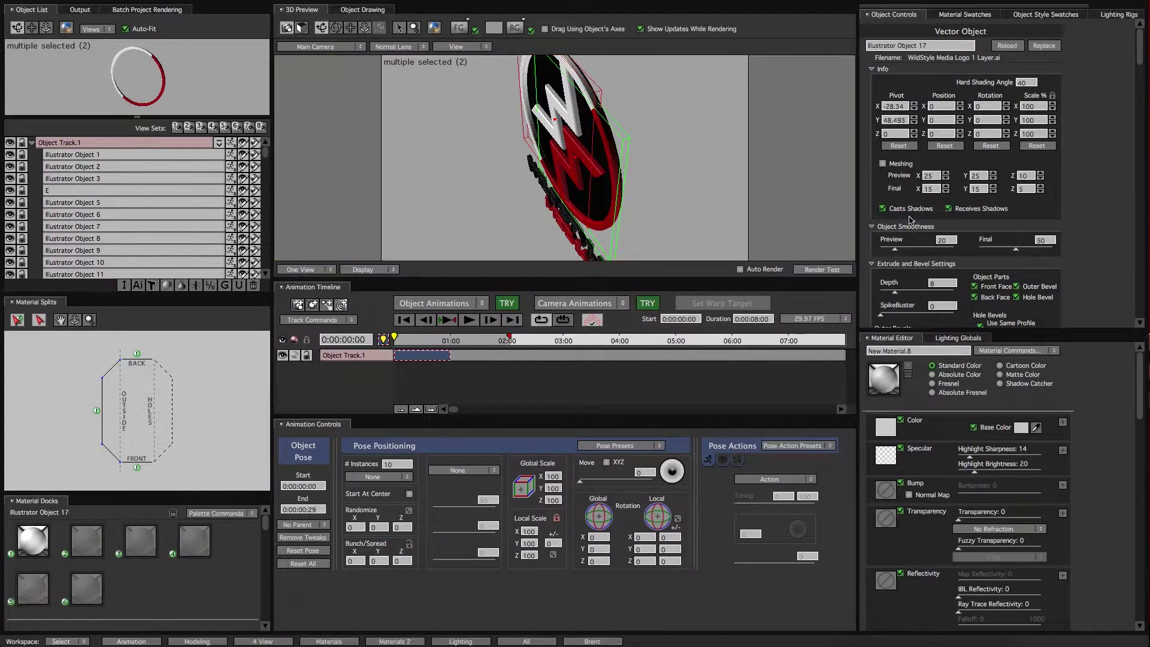
{"action": "left_click_drag", "start_coordinate": [897, 295], "coordinate": [906, 293]}
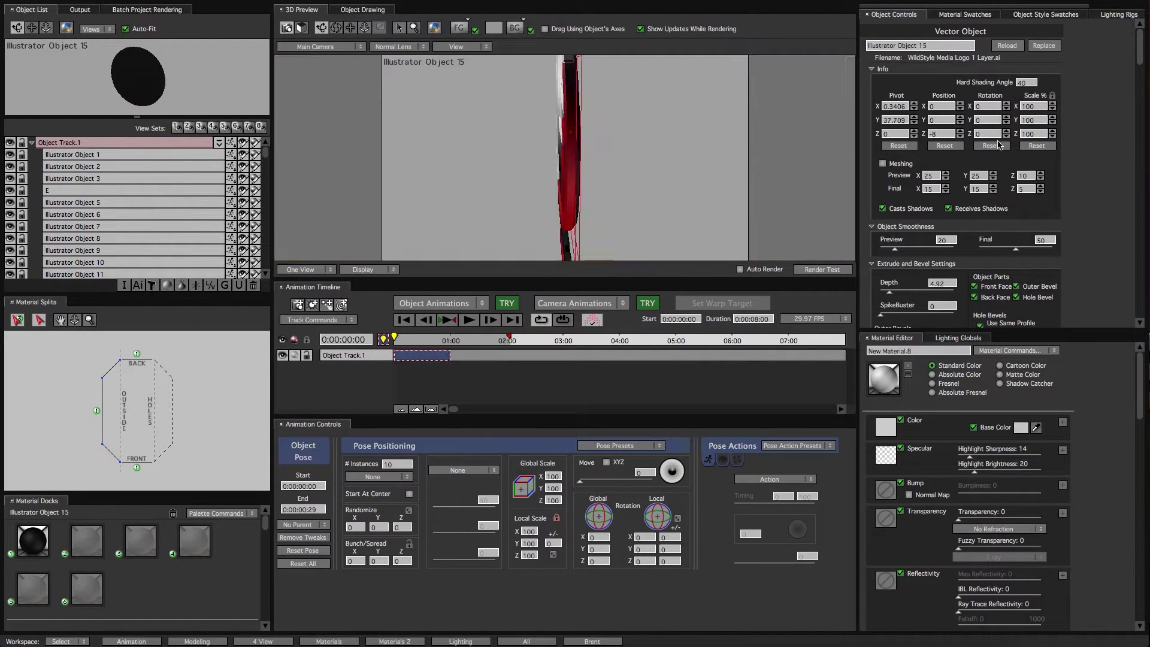
{"action": "left_click", "coordinate": [960, 137]}
{"action": "scroll", "coordinate": [946, 136], "scroll_direction": "up", "scroll_amount": 5}
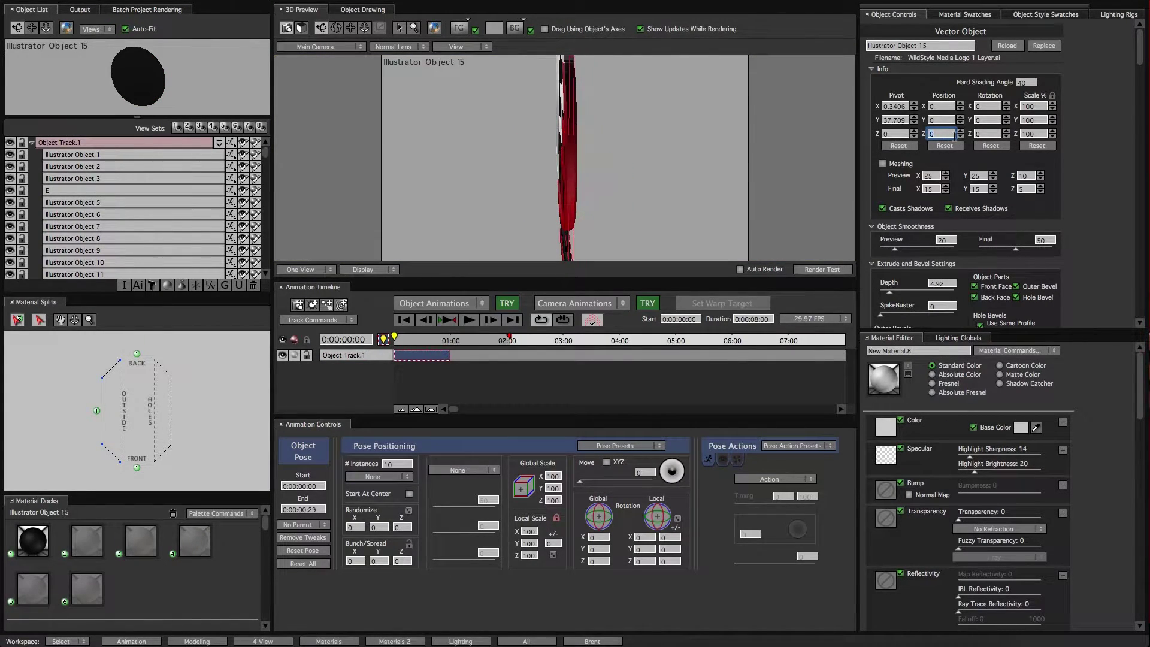
{"action": "left_click_drag", "start_coordinate": [527, 143], "coordinate": [751, 130]}
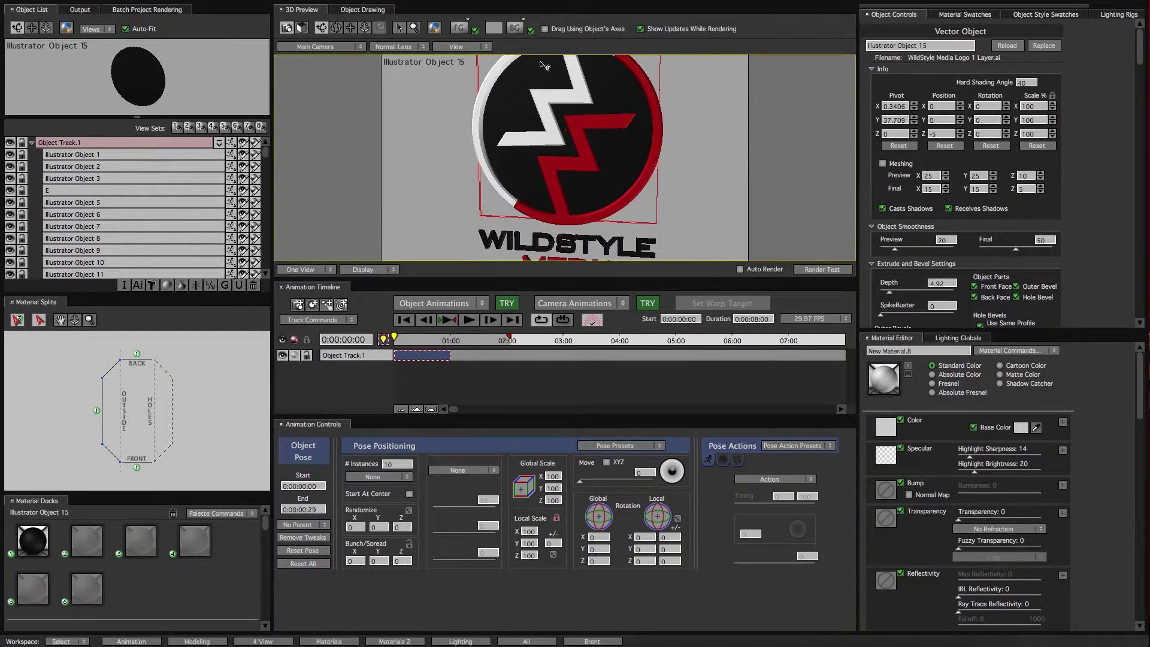
- Switch to the Front view, zoom in, and add a second pose at about two seconds
{"action": "left_click", "coordinate": [456, 47]}
{"action": "left_click", "coordinate": [455, 57]}
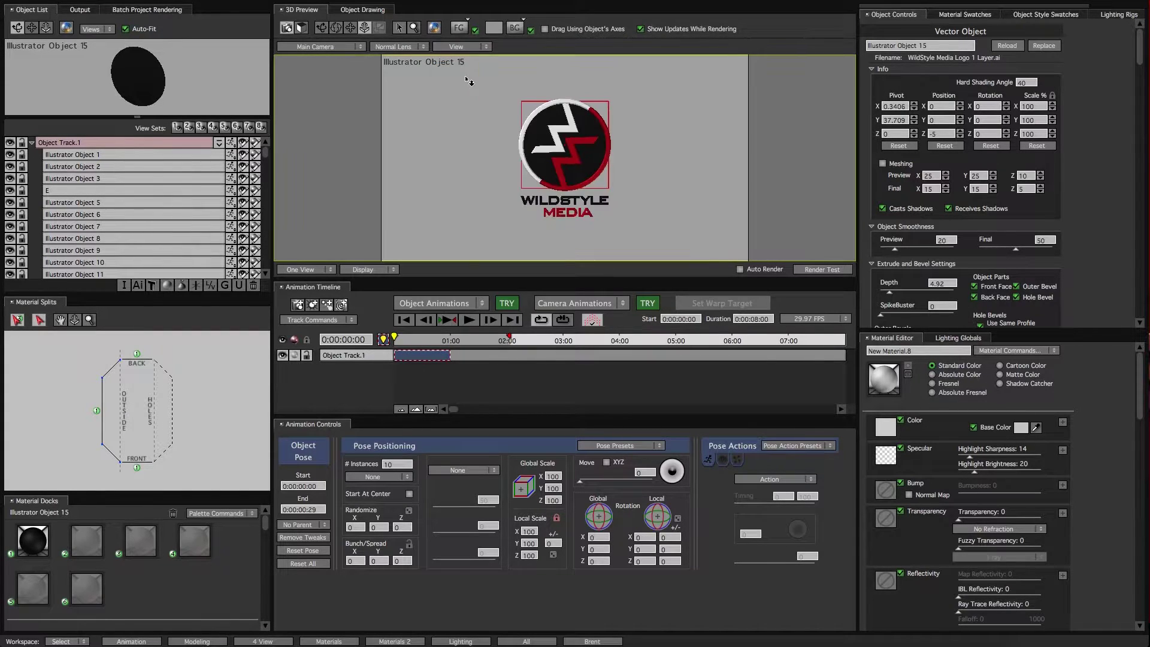
{"action": "left_click_drag", "start_coordinate": [465, 77], "coordinate": [537, 126]}
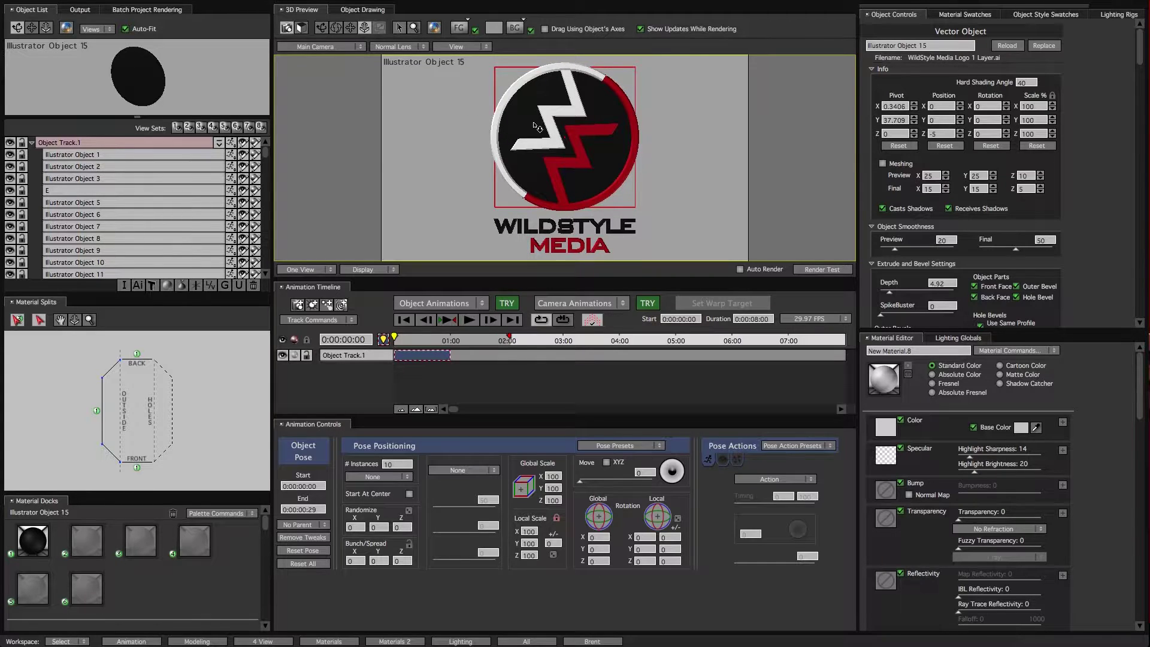
{"action": "left_click", "coordinate": [515, 357]}
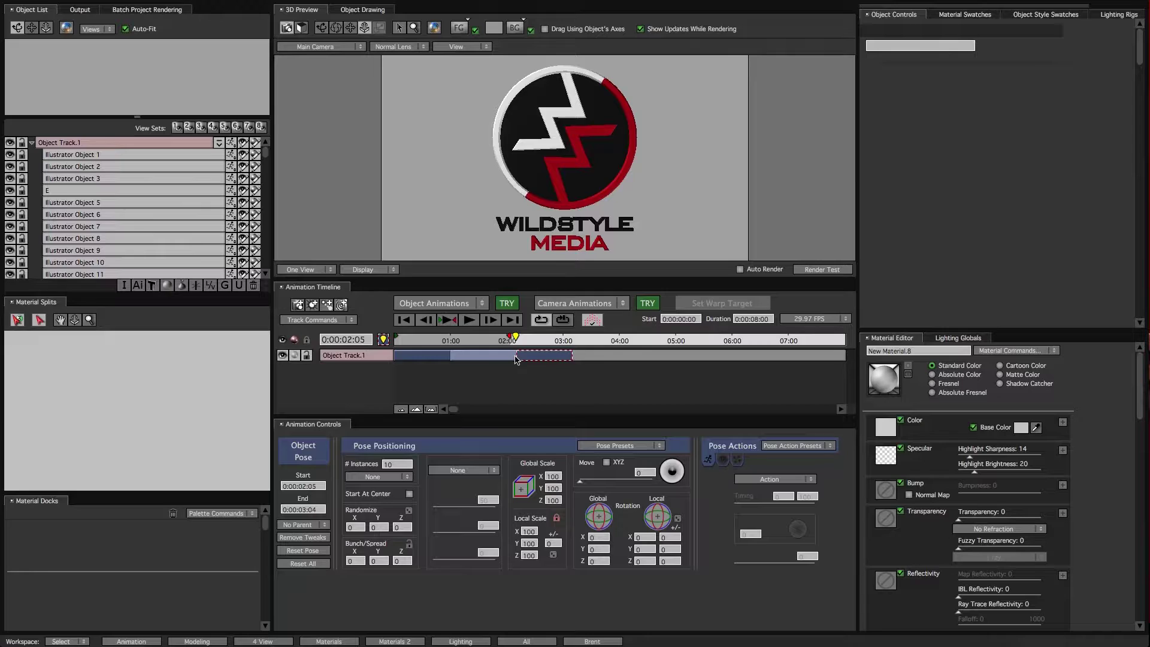
{"action": "left_click_drag", "start_coordinate": [529, 359], "coordinate": [523, 363]}
- Trim the first pose to zero length and move it by Y -189, Z 875
{"action": "left_click", "coordinate": [434, 357]}
{"action": "left_click_drag", "start_coordinate": [450, 358], "coordinate": [401, 358]}
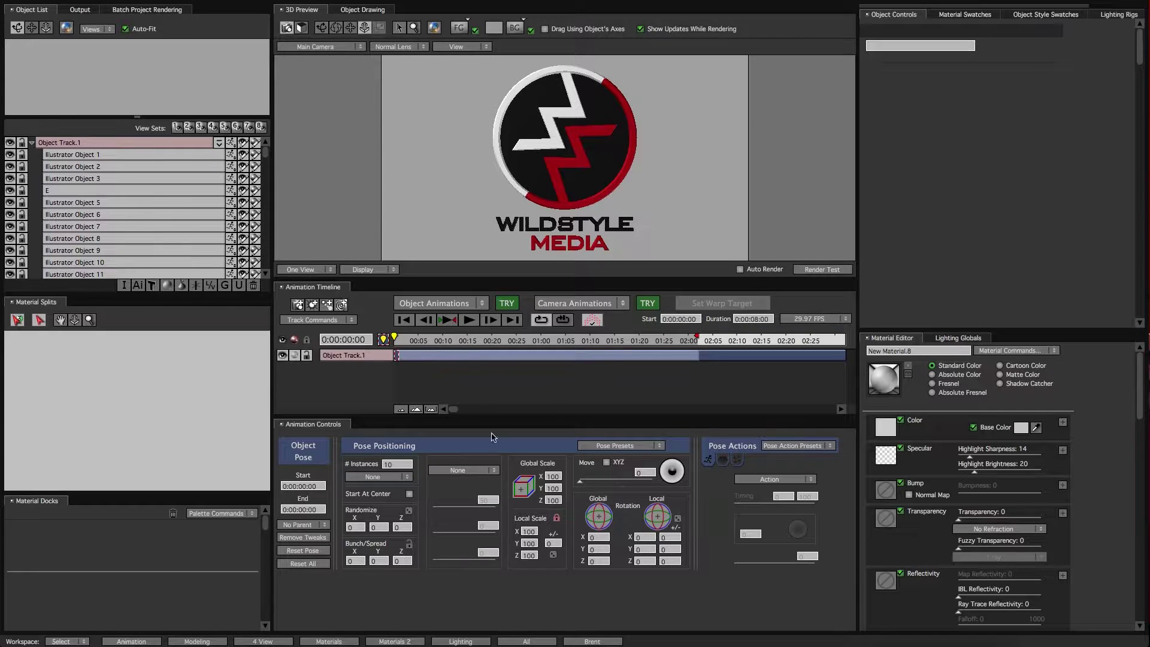
{"action": "left_click", "coordinate": [606, 462]}
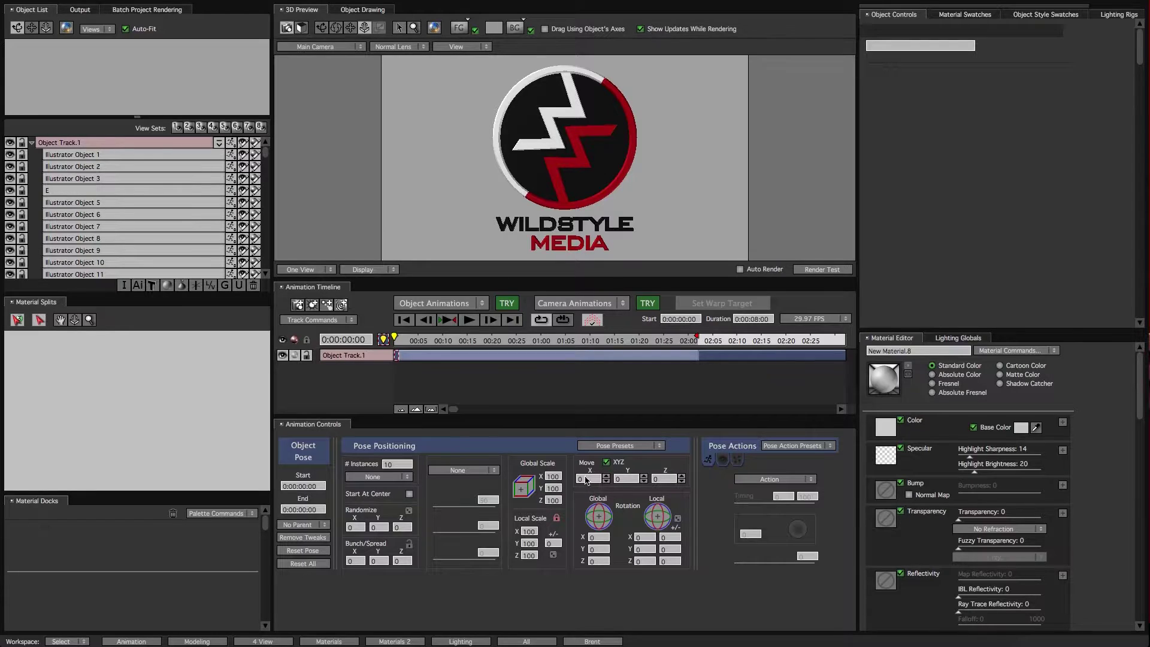
{"action": "mouse_move", "coordinate": [659, 482]}
{"action": "left_mouse_down"}
{"action": "mouse_move", "coordinate": [541, 488]}
{"action": "mouse_move", "coordinate": [566, 488]}
{"action": "mouse_move", "coordinate": [547, 497]}
{"action": "mouse_move", "coordinate": [677, 492]}
{"action": "mouse_move", "coordinate": [619, 480]}
{"action": "mouse_move", "coordinate": [438, 336]}
{"action": "mouse_move", "coordinate": [623, 340]}
{"action": "mouse_move", "coordinate": [385, 348]}
{"action": "left_mouse_up"}
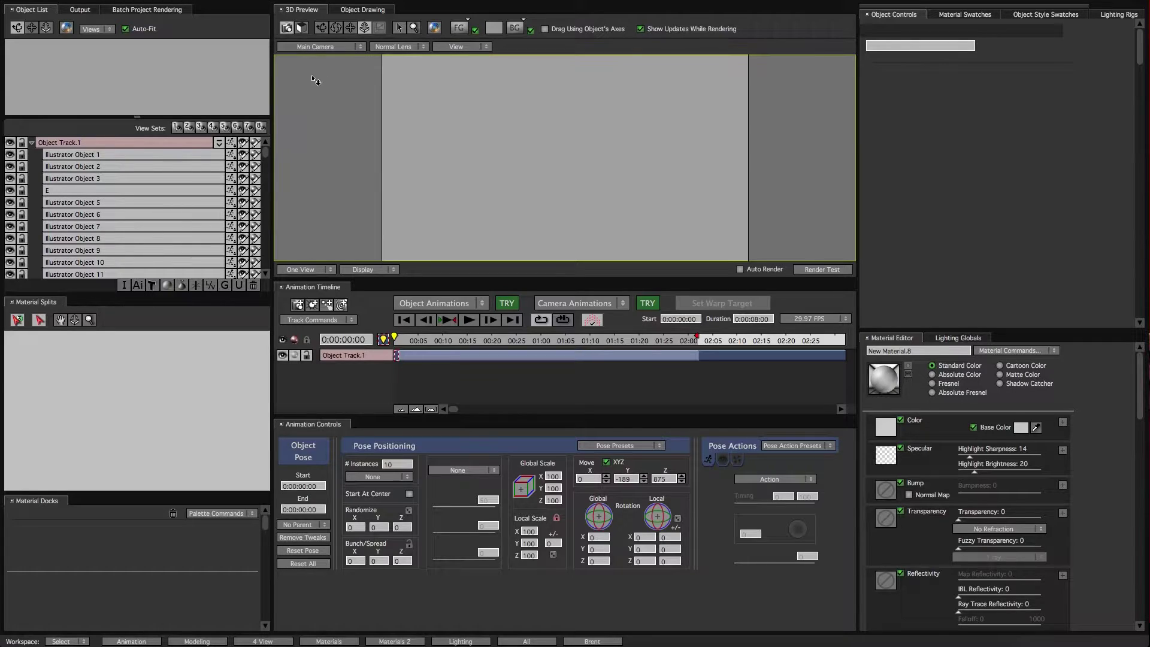
- Use the Two Horizontal layout for User and Main Camera, and tilt the start pose 38 on Global X
{"action": "left_click", "coordinate": [331, 270]}
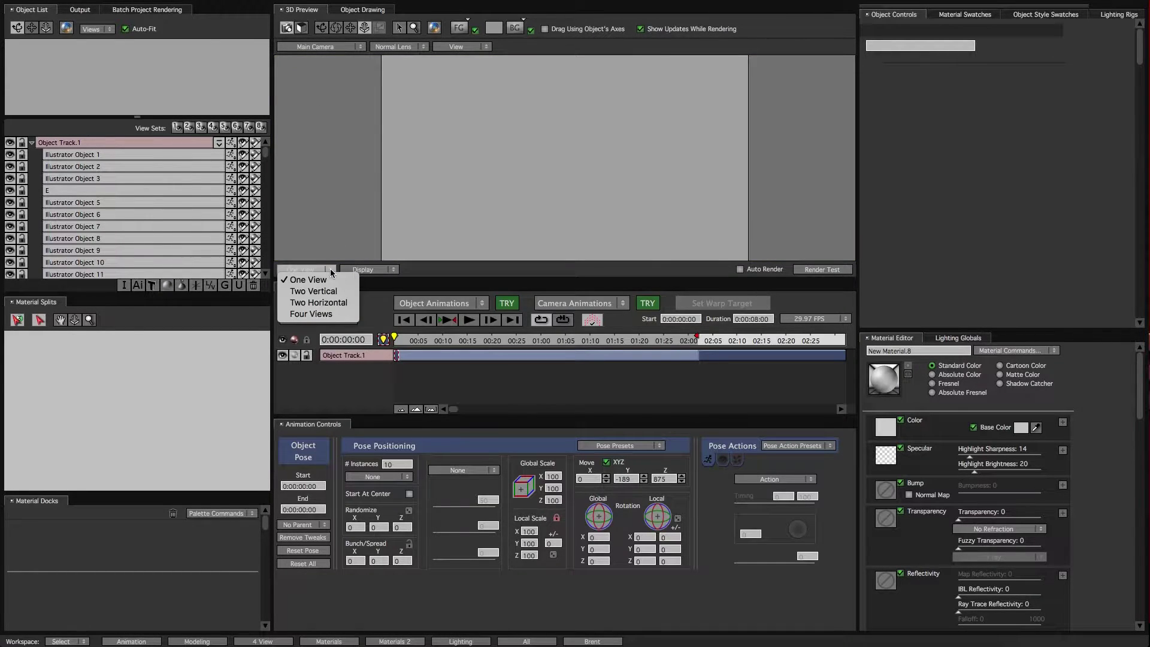
{"action": "left_click", "coordinate": [321, 271]}
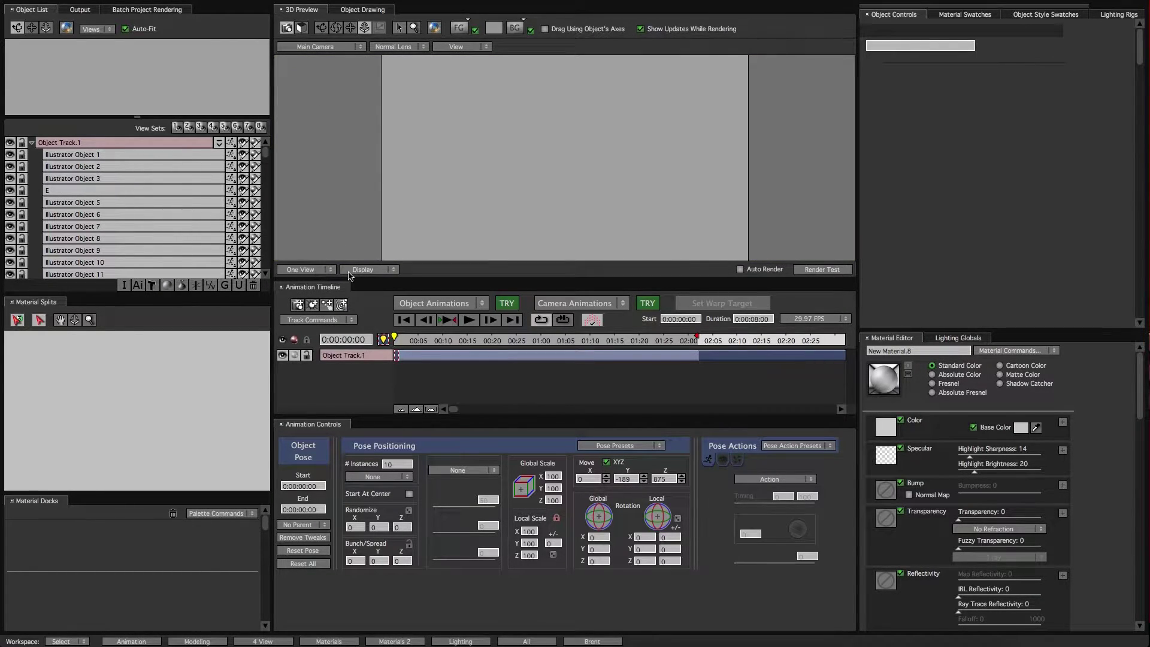
{"action": "left_click", "coordinate": [333, 271]}
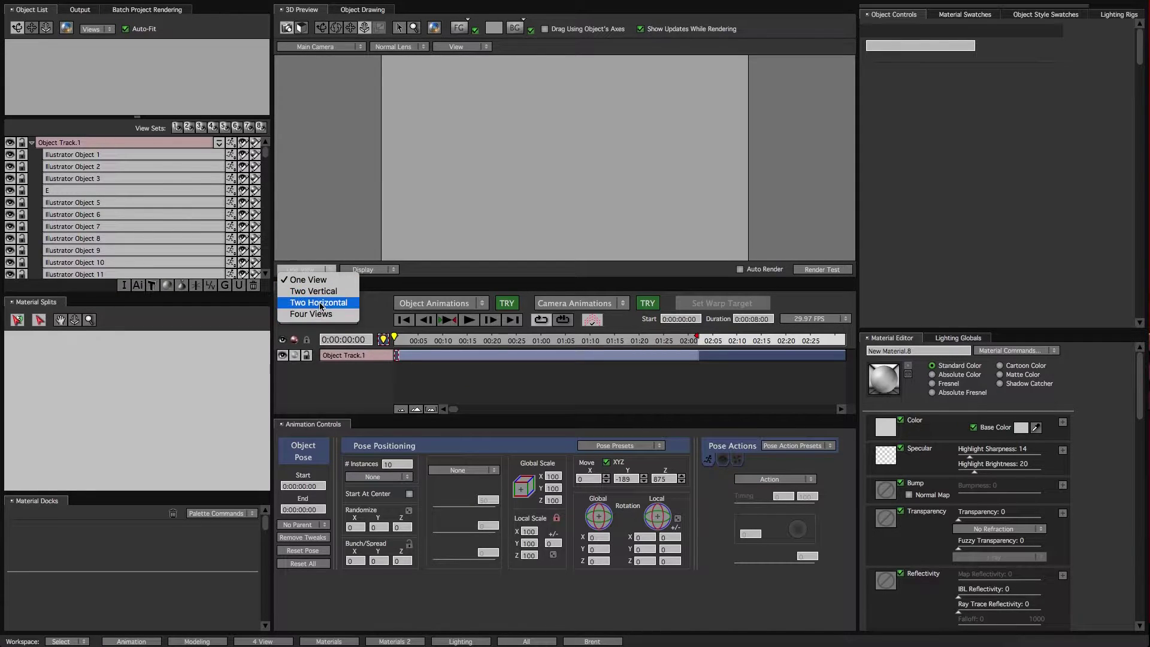
{"action": "left_click", "coordinate": [320, 304]}
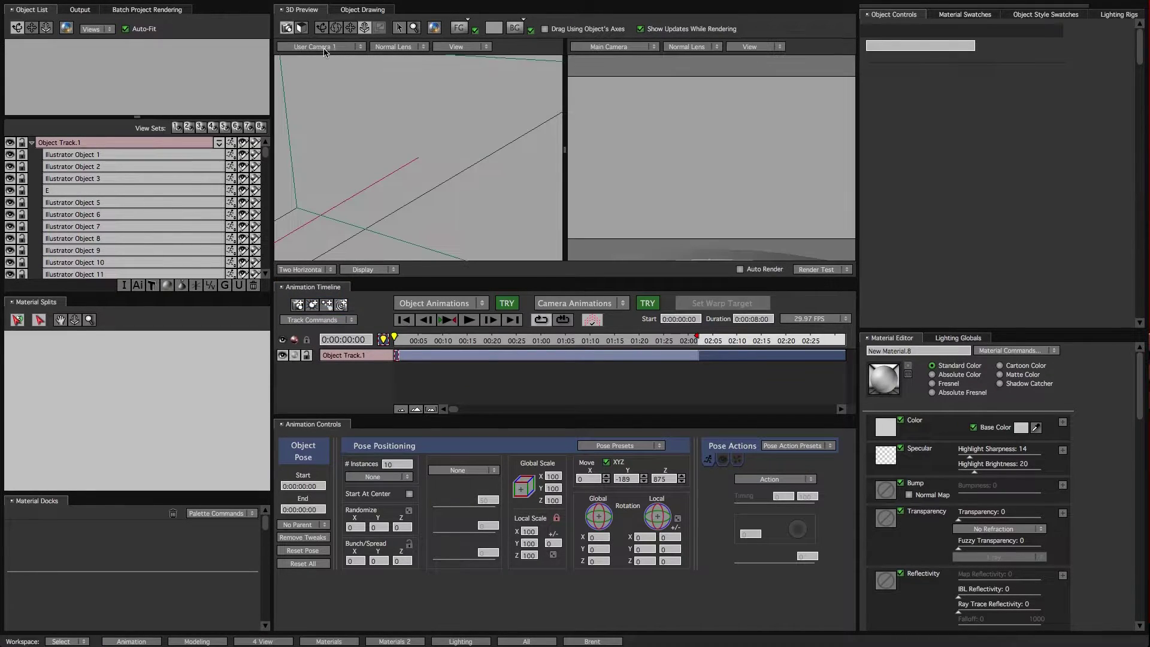
{"action": "left_click_drag", "start_coordinate": [360, 149], "coordinate": [395, 155]}
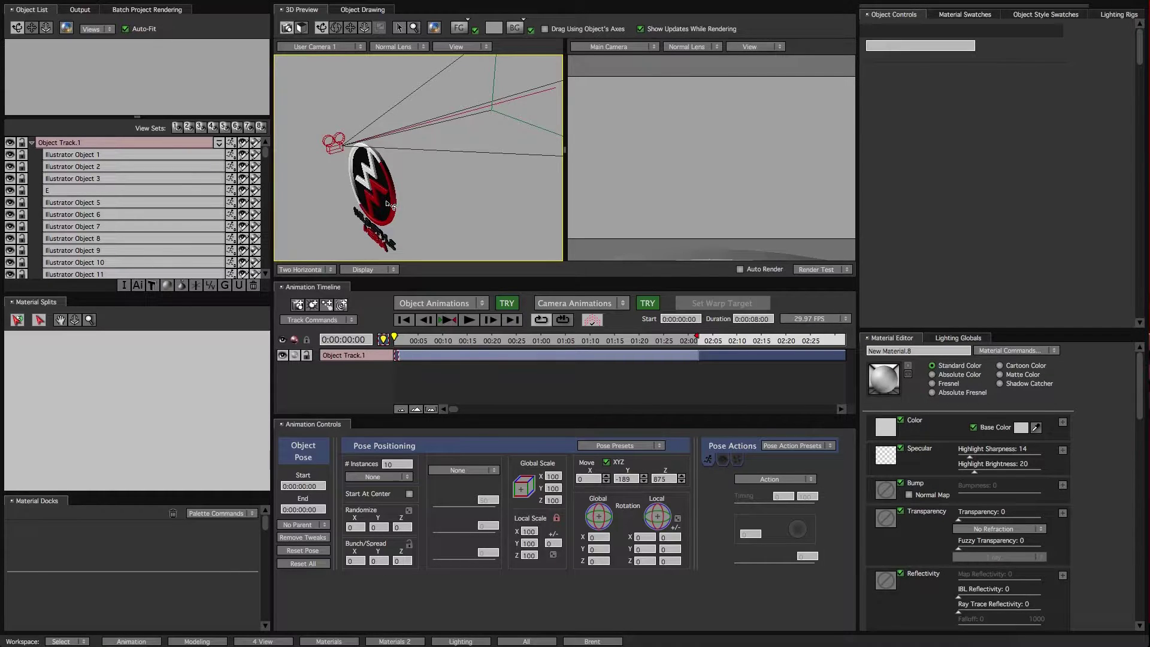
{"action": "left_click_drag", "start_coordinate": [365, 196], "coordinate": [350, 184]}
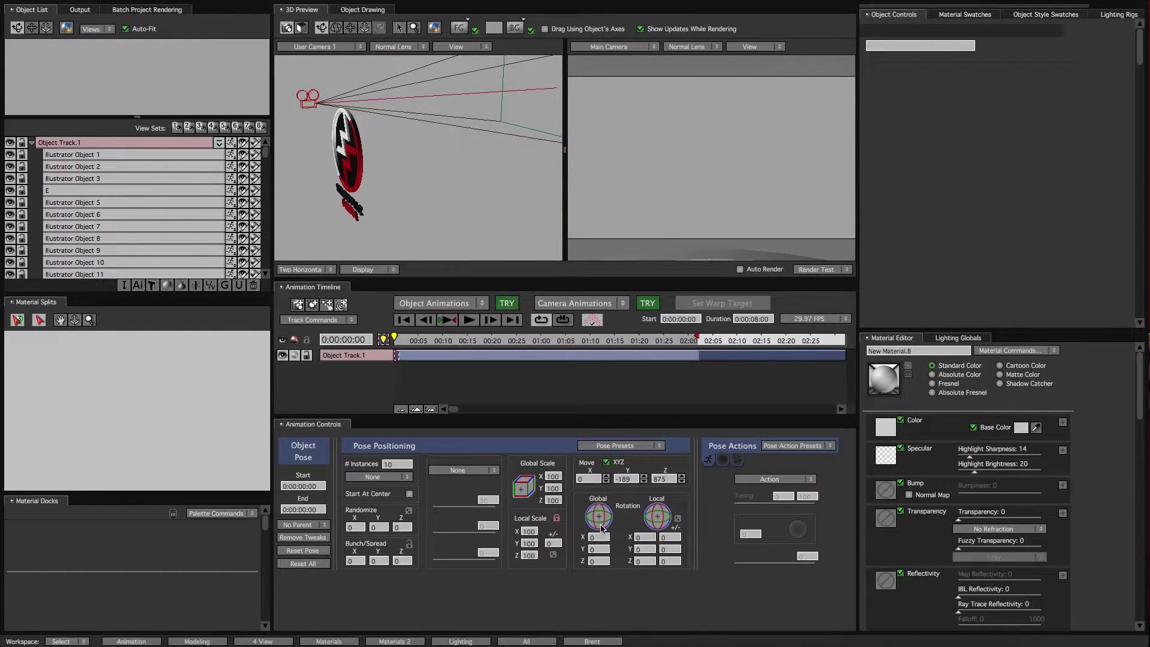
{"action": "left_click_drag", "start_coordinate": [599, 538], "coordinate": [623, 540]}
- Finish the X tilt, select the transition, and try a Cascade of 5 while scrubbing
{"action": "left_click_drag", "start_coordinate": [420, 144], "coordinate": [366, 139]}
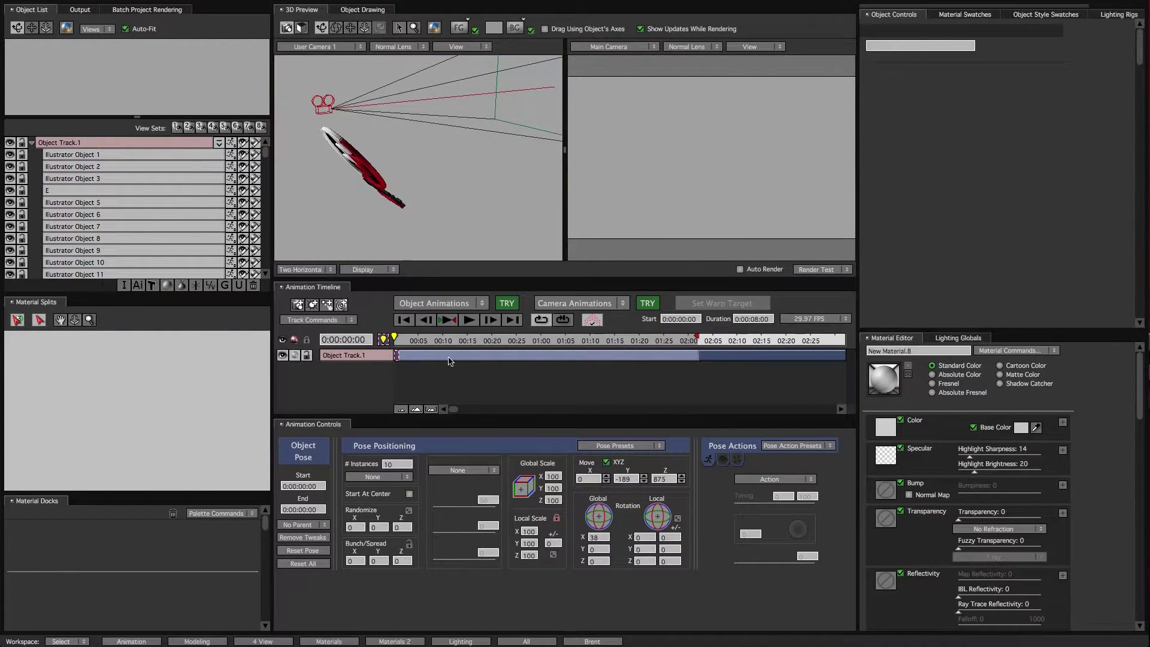
{"action": "left_click", "coordinate": [495, 357]}
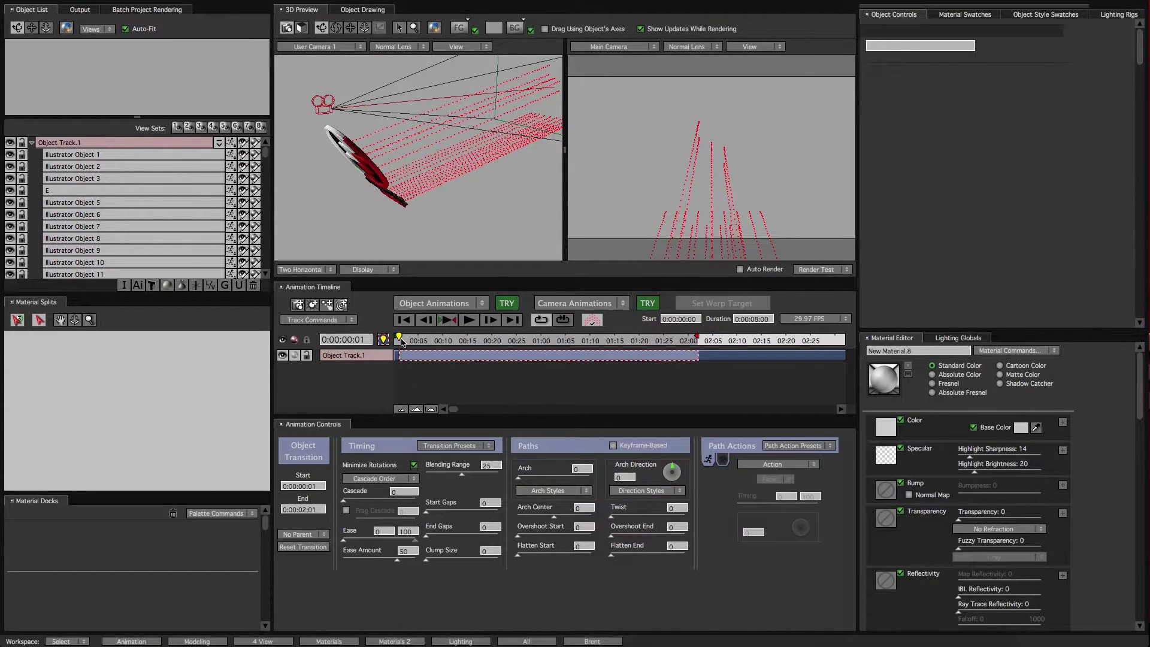
{"action": "left_click_drag", "start_coordinate": [446, 343], "coordinate": [381, 349]}
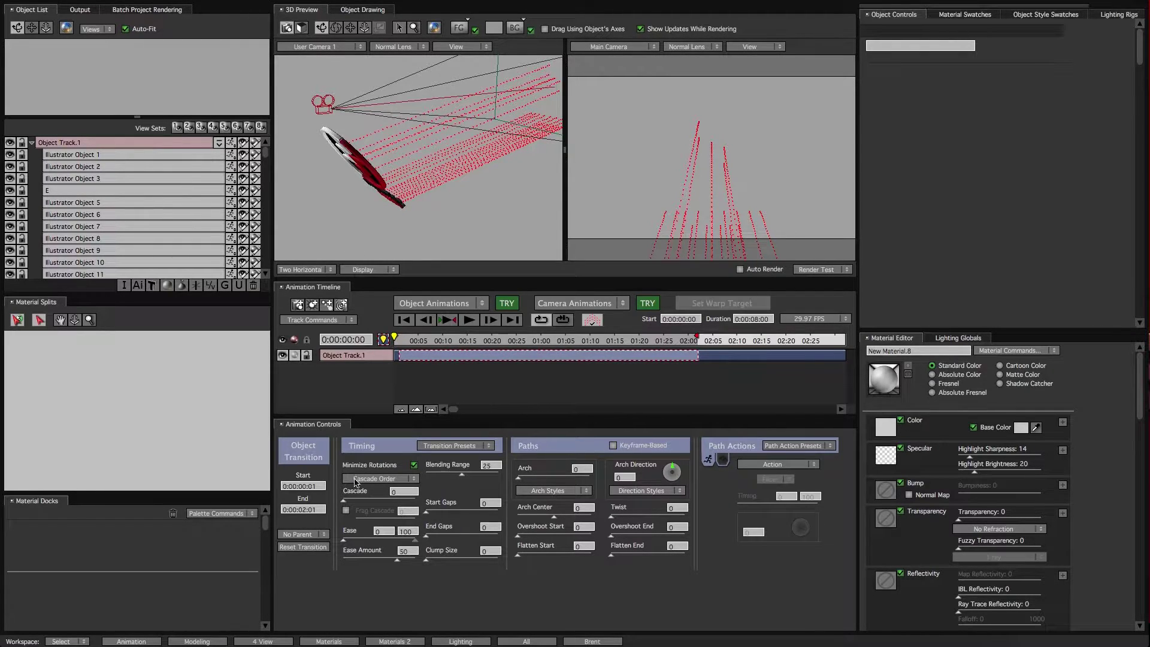
{"action": "left_click_drag", "start_coordinate": [345, 502], "coordinate": [355, 503]}
{"action": "left_click_drag", "start_coordinate": [399, 341], "coordinate": [536, 342]}
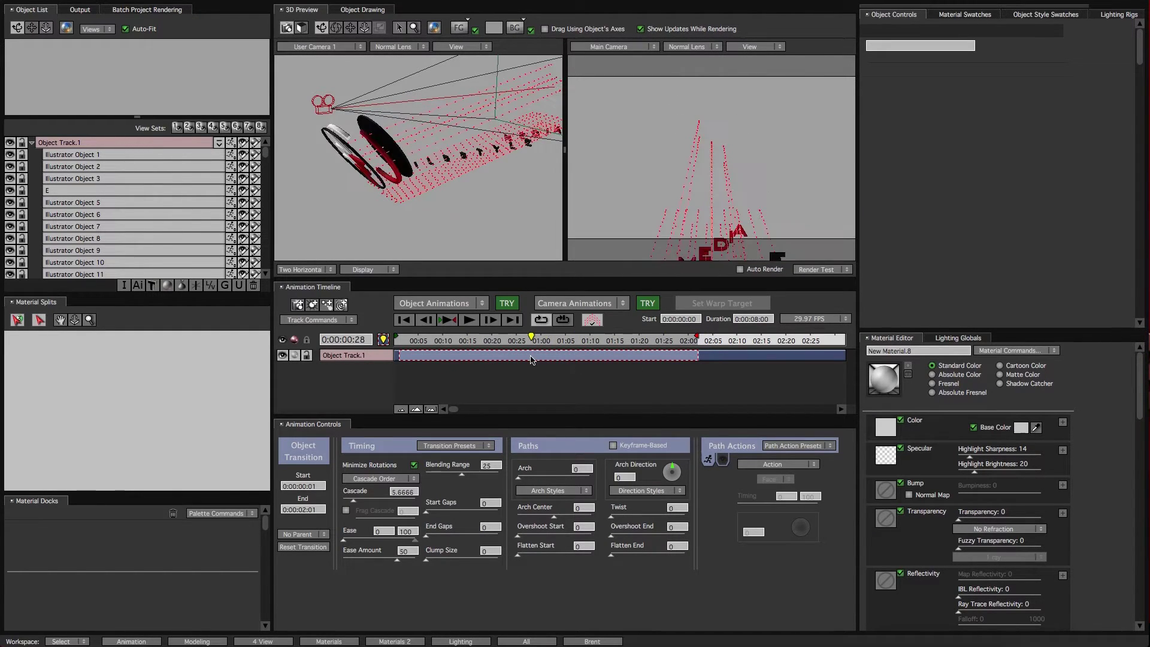
- Play the animation while tuning the Cascade between 2 and higher, settling on 6
{"action": "left_click", "coordinate": [447, 320]}
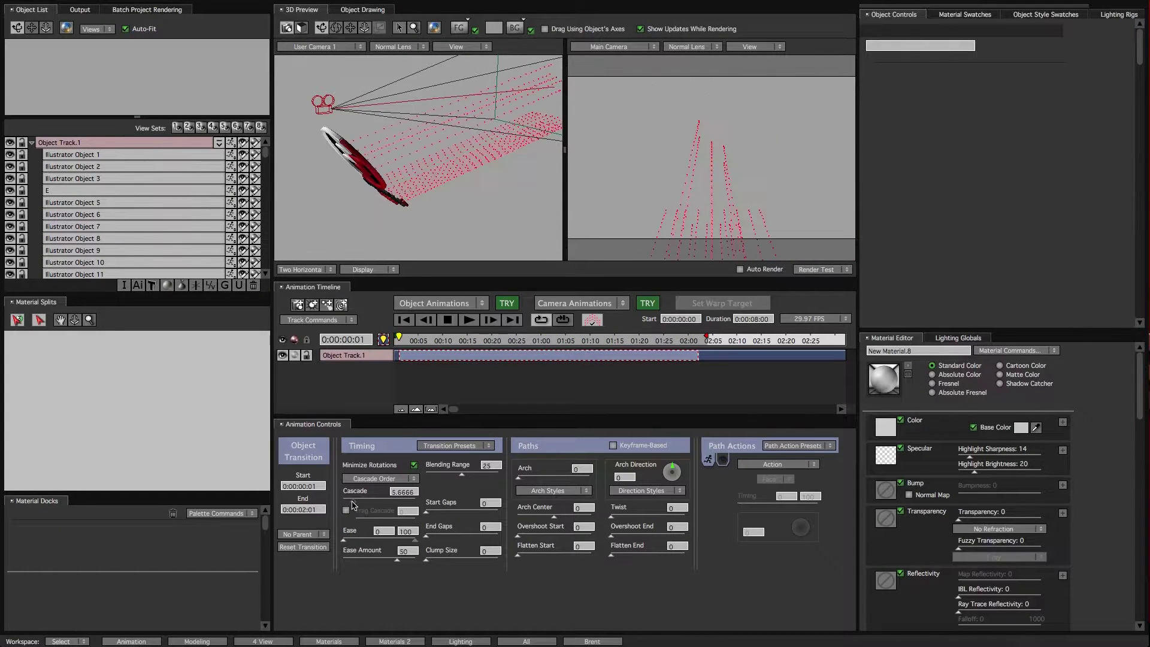
{"action": "left_click_drag", "start_coordinate": [353, 505], "coordinate": [349, 503]}
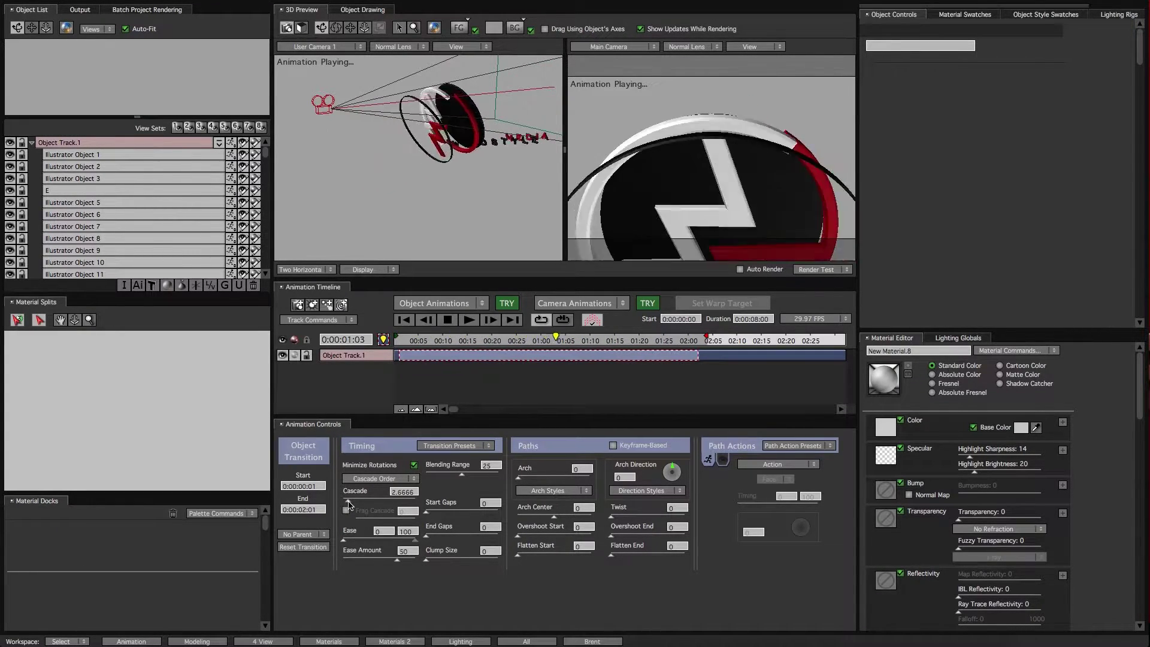
{"action": "left_click_drag", "start_coordinate": [349, 504], "coordinate": [345, 508]}
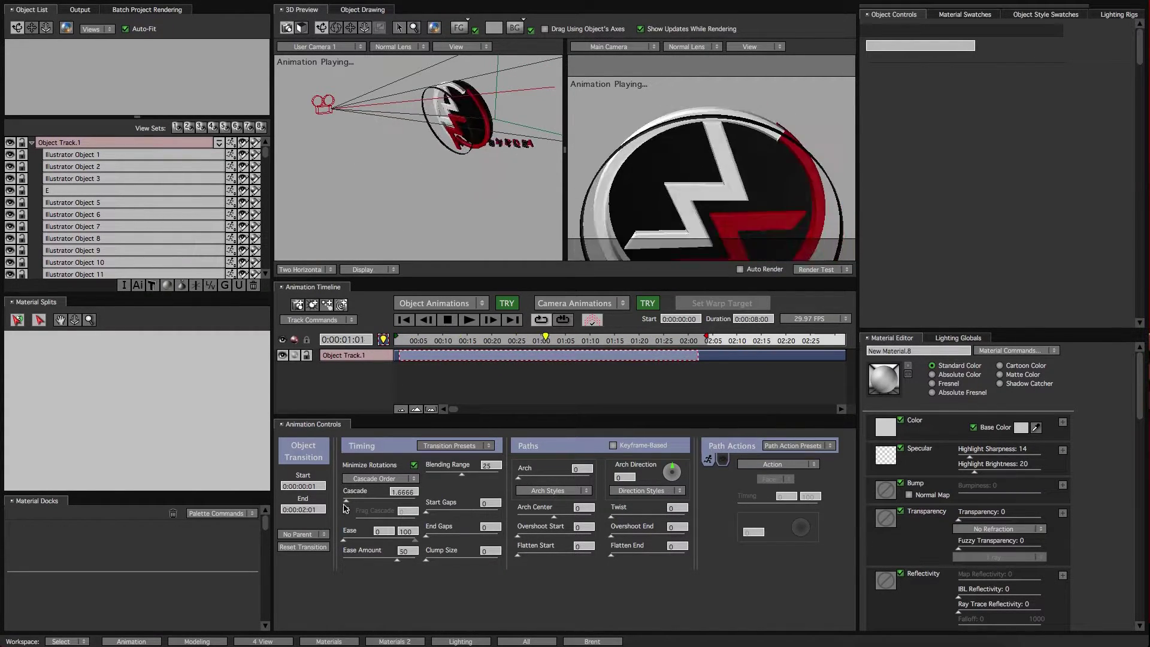
{"action": "left_click_drag", "start_coordinate": [344, 508], "coordinate": [426, 505]}
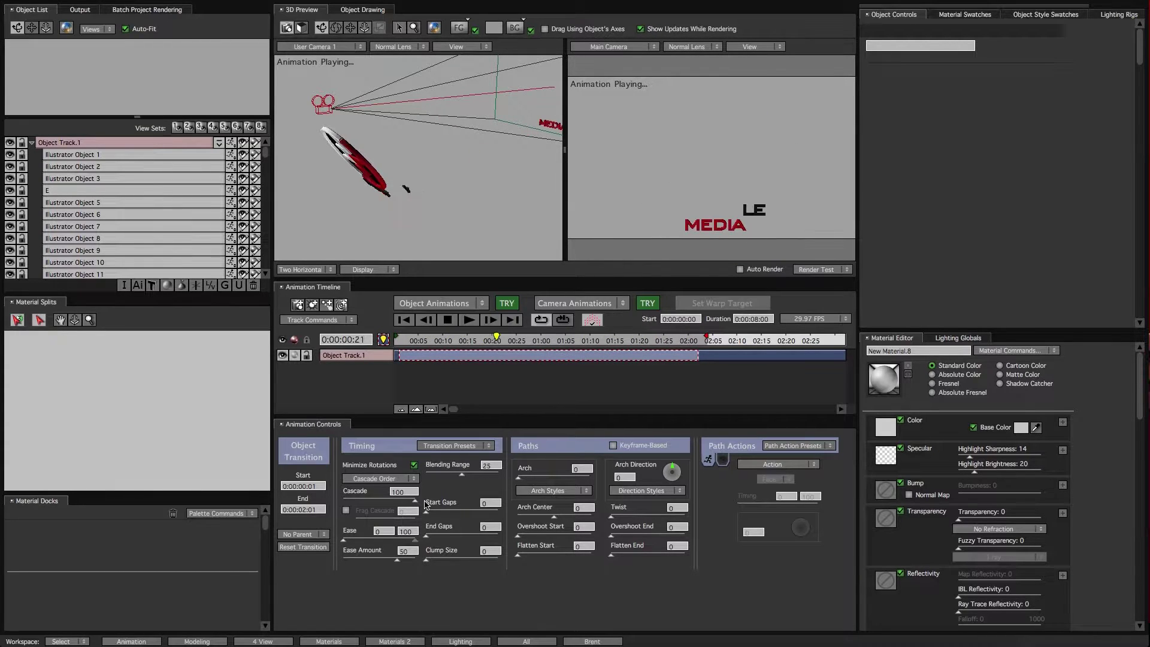
{"action": "left_click_drag", "start_coordinate": [426, 505], "coordinate": [355, 508]}
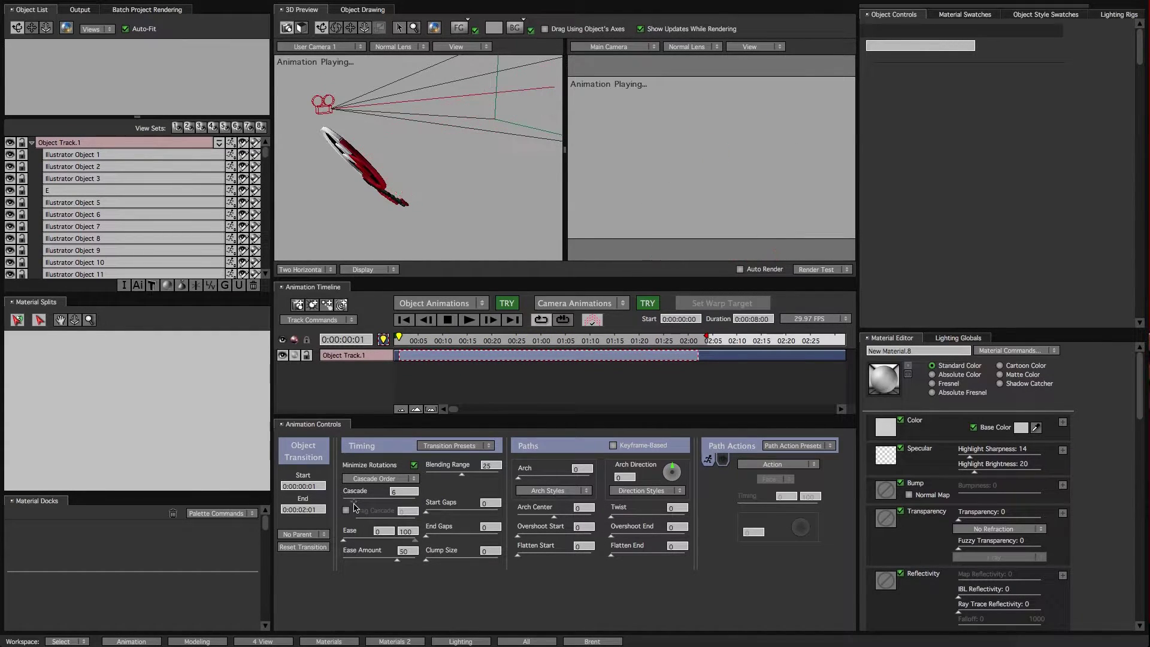
- Set the transition's Cascade Order to Reverse Birth and scroll down the Object List
{"action": "left_click", "coordinate": [378, 479]}
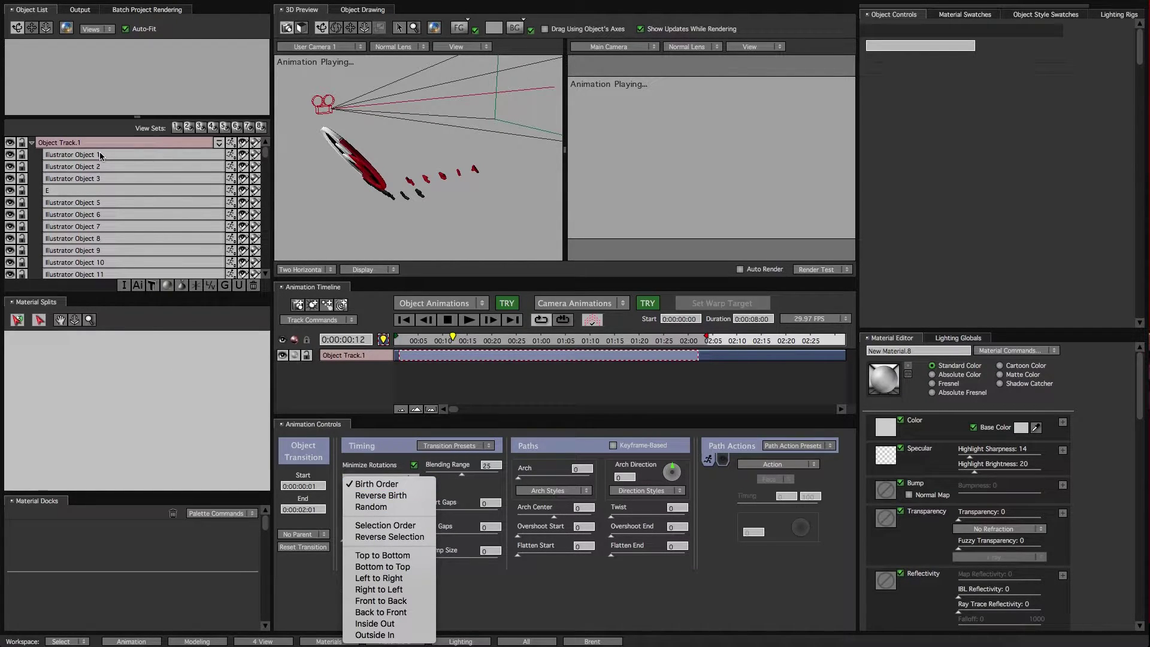
{"action": "left_click", "coordinate": [388, 496]}
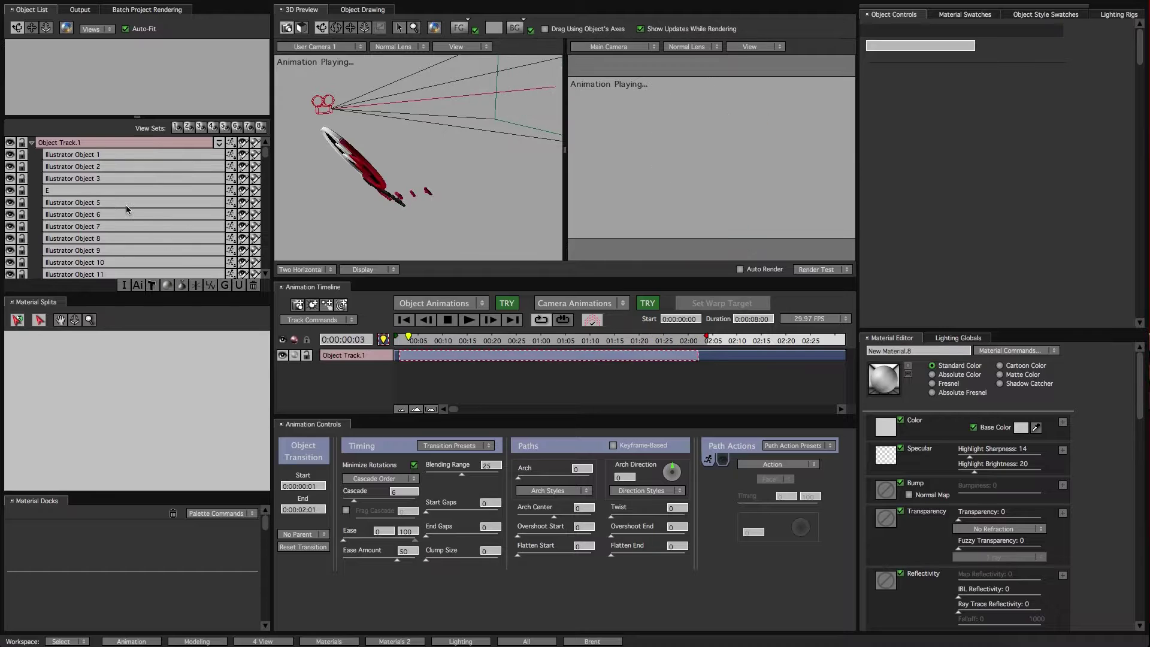
{"action": "scroll", "coordinate": [126, 205], "scroll_direction": "down", "scroll_amount": 3}
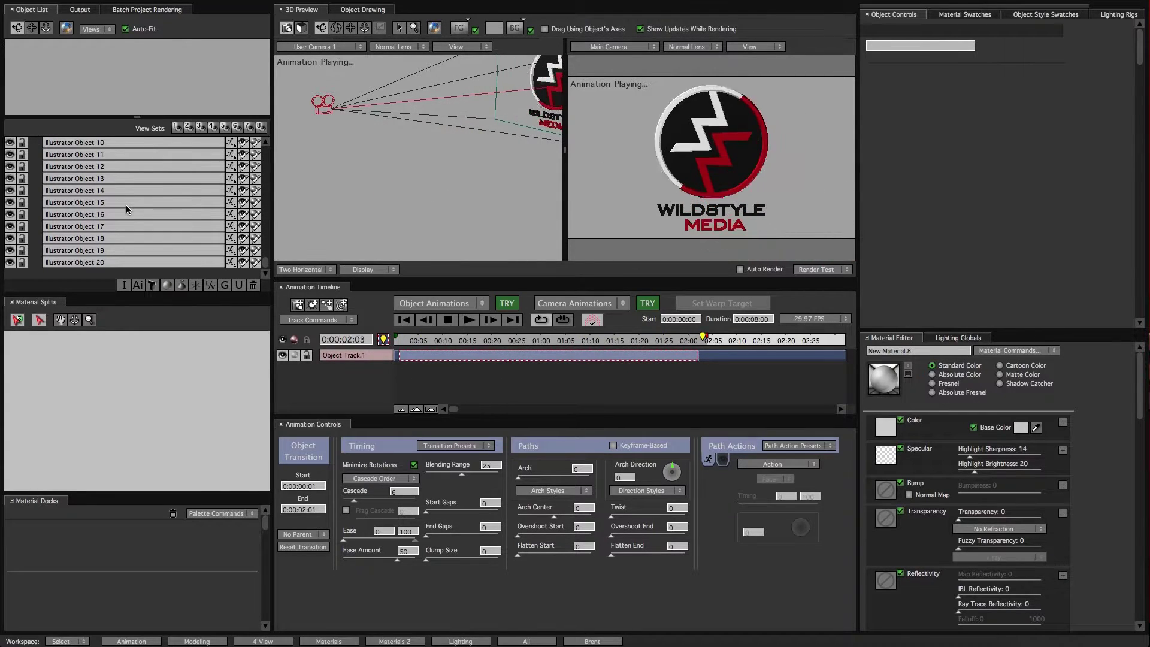
- Move Illustrator Object 15 to the end of the Object List, set the second Ease to 70, and stop playback
{"action": "left_click", "coordinate": [448, 136]}
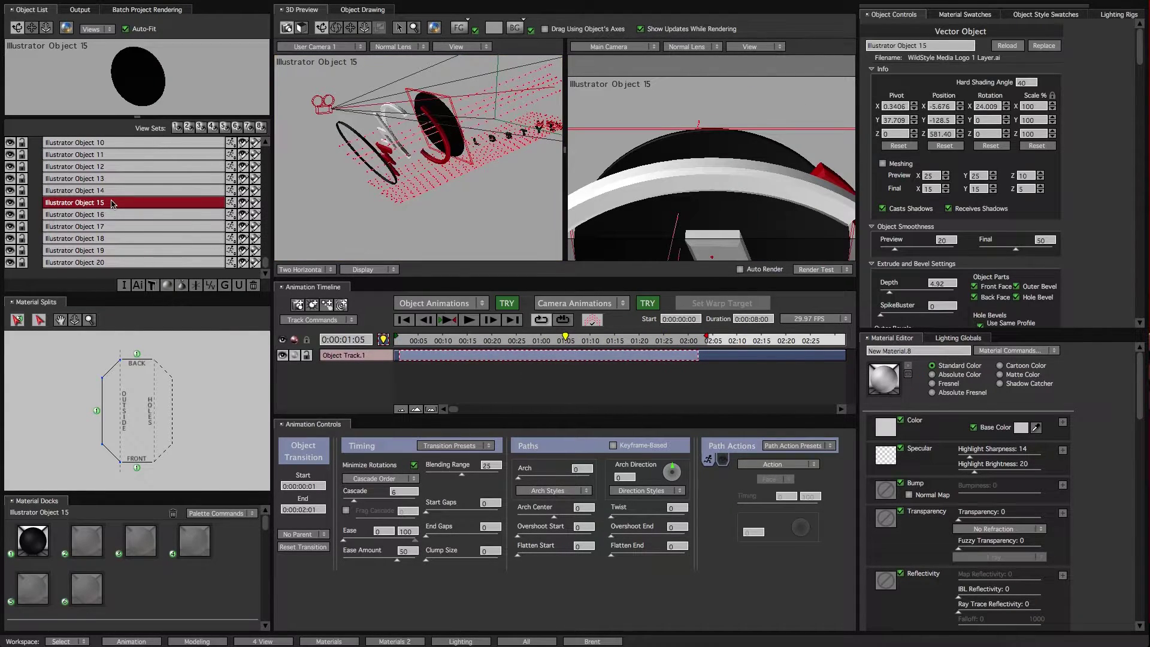
{"action": "left_click_drag", "start_coordinate": [113, 204], "coordinate": [115, 266]}
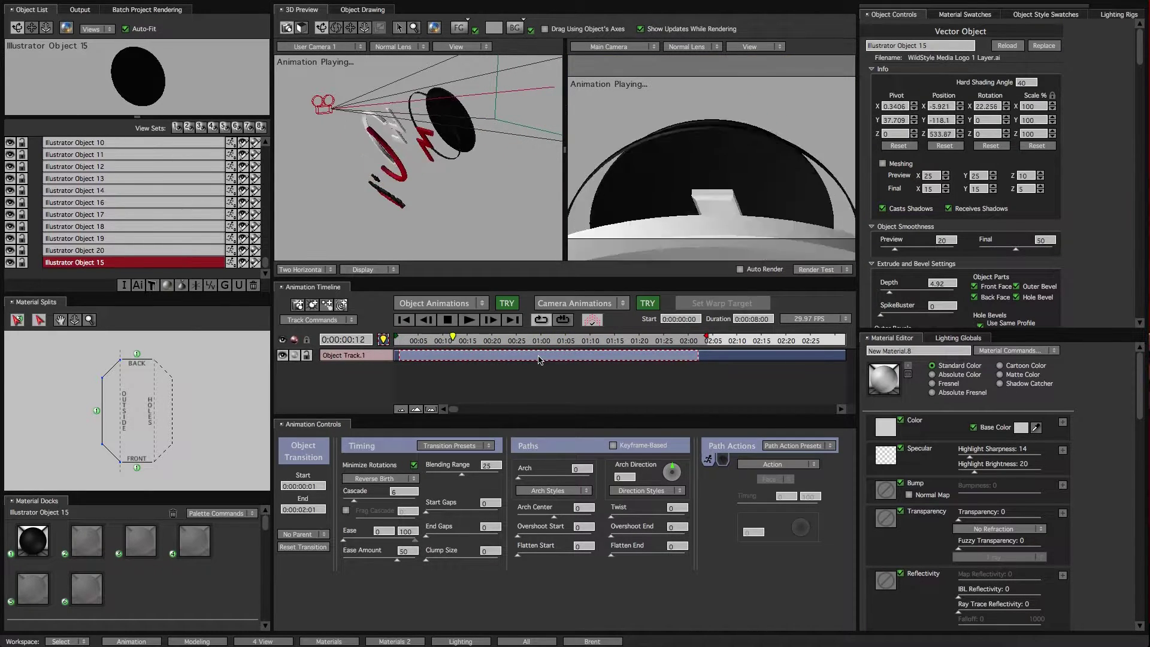
{"action": "left_click", "coordinate": [402, 532]}
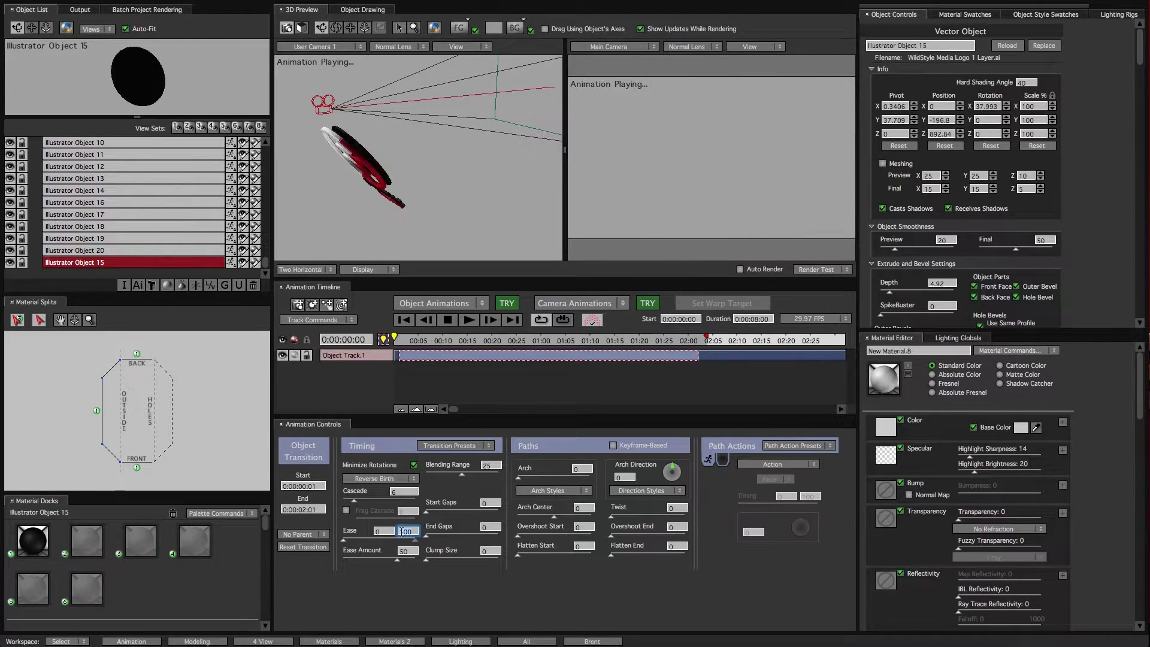
{"action": "type", "text": "70"}
{"action": "key", "text": "Return"}
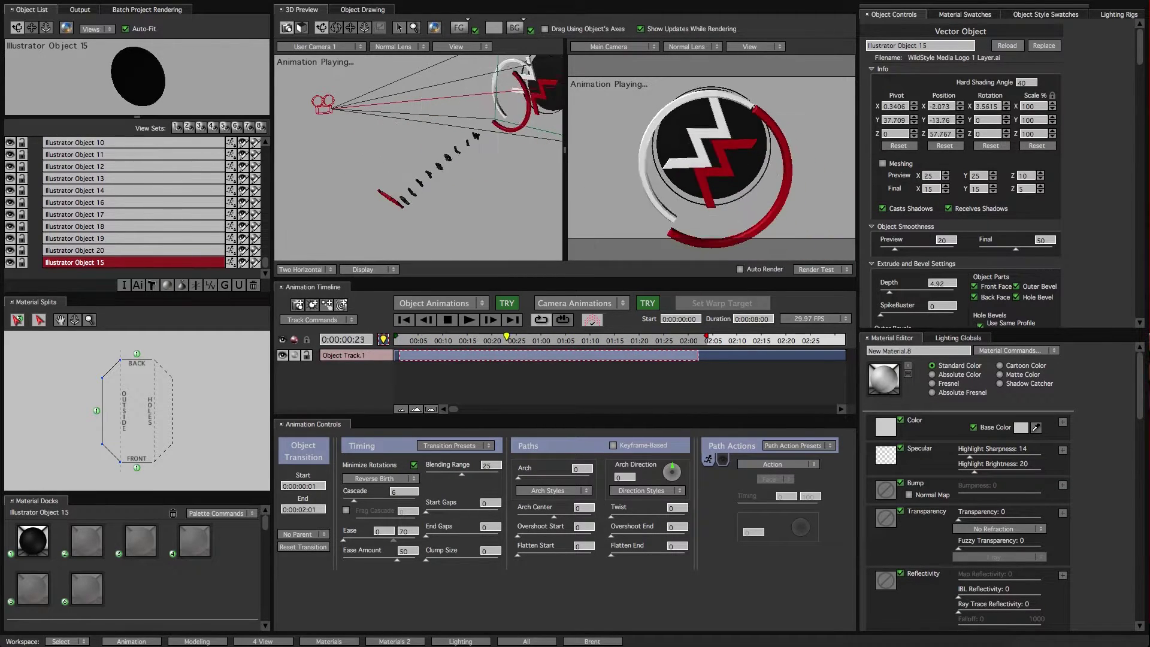
{"action": "left_click", "coordinate": [448, 322]}
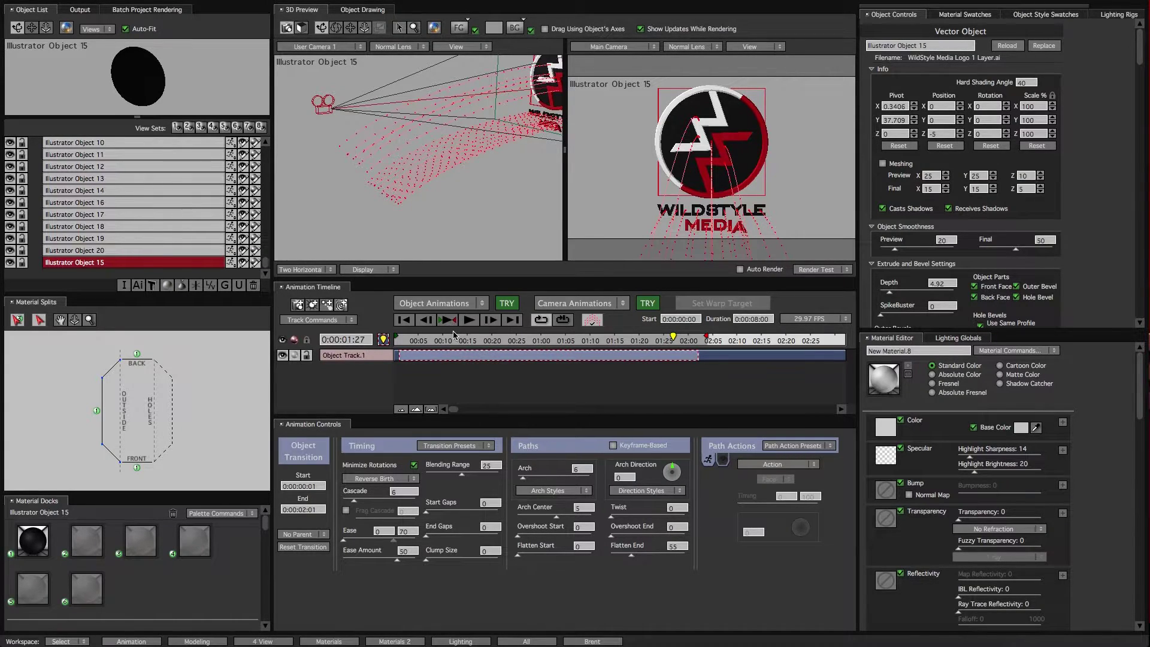
- Switch the preview to One View and give Illustrator Object 15 its own Object Track.2
{"action": "left_click", "coordinate": [307, 269]}
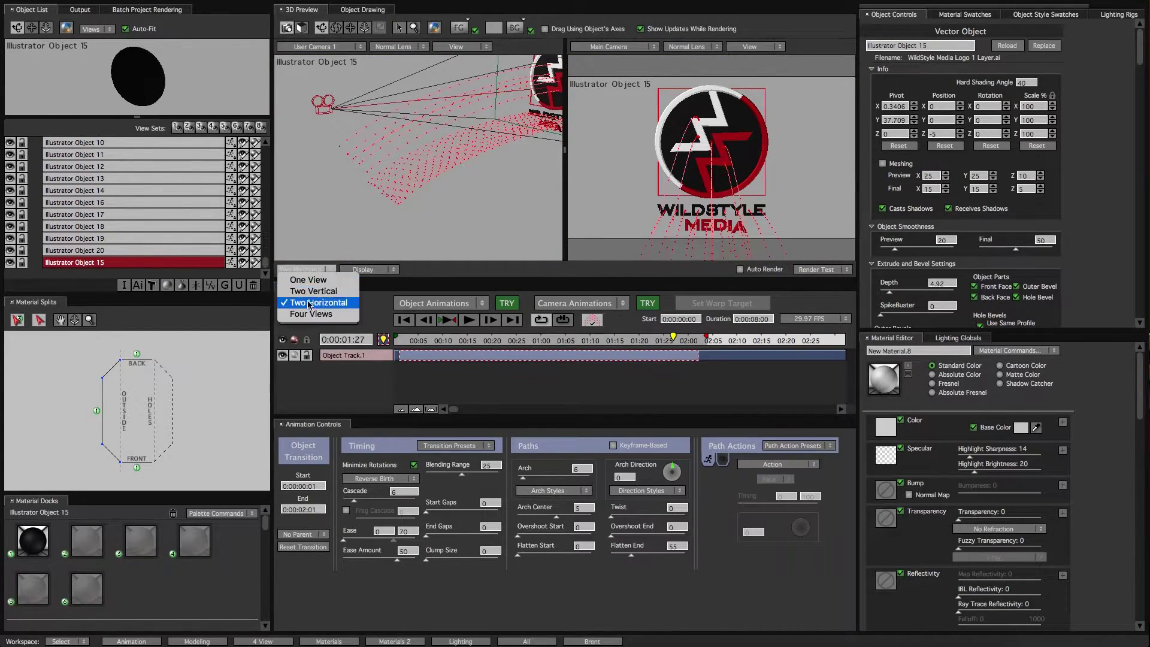
{"action": "left_click", "coordinate": [309, 280]}
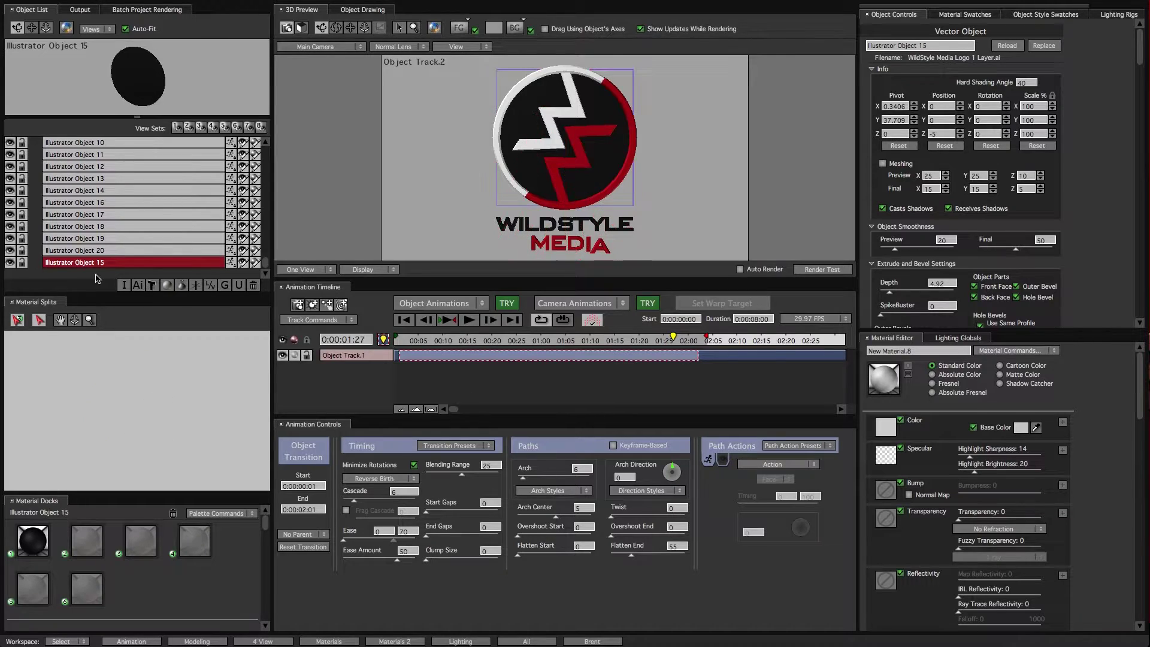
{"action": "key", "text": "ctrl+t"}
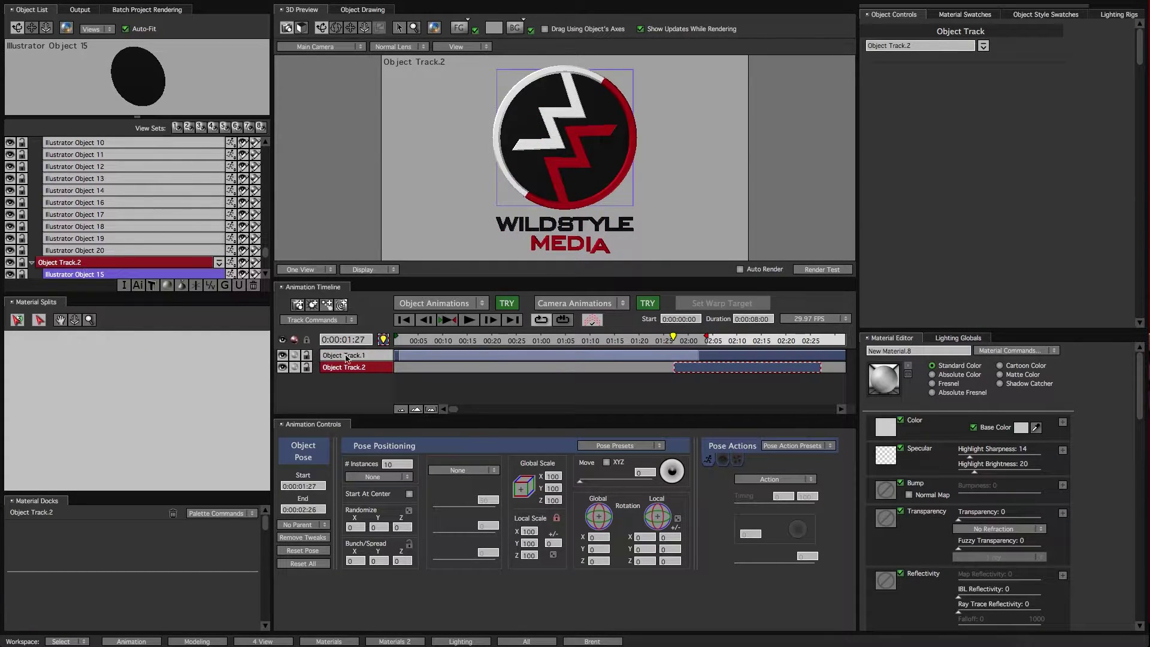
- Start Object Track.2 later with an instant pose pushing the circle back to Z -1380
{"action": "left_click_drag", "start_coordinate": [684, 371], "coordinate": [704, 372]}
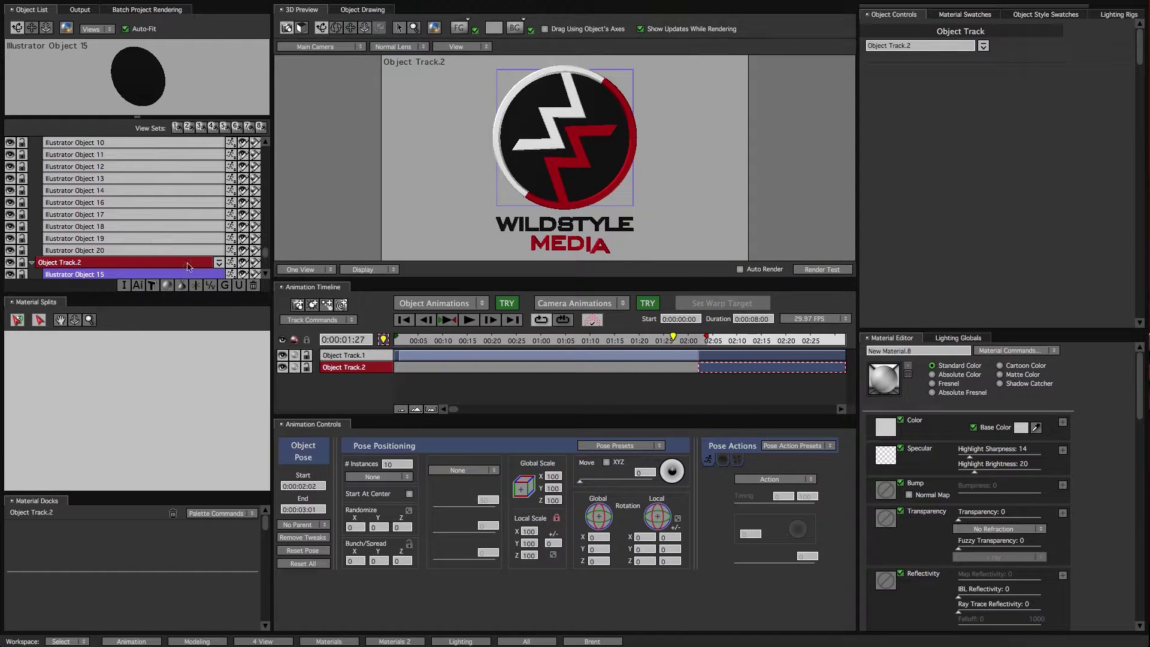
{"action": "left_click", "coordinate": [714, 373]}
{"action": "left_click", "coordinate": [400, 370]}
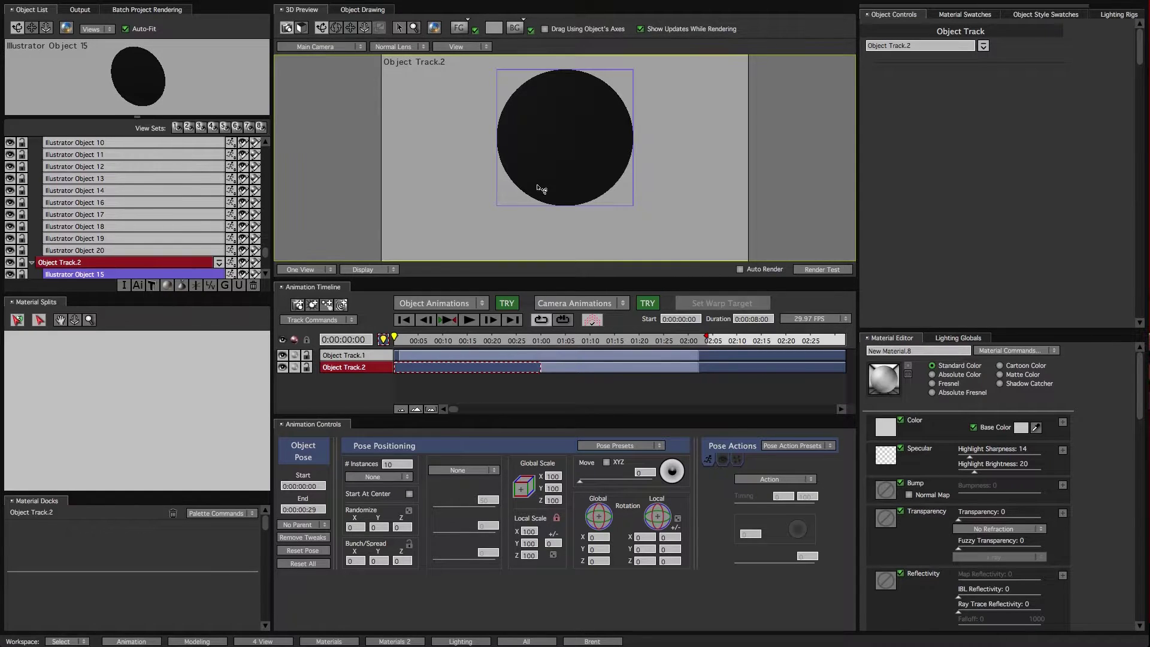
{"action": "left_click_drag", "start_coordinate": [540, 367], "coordinate": [378, 382]}
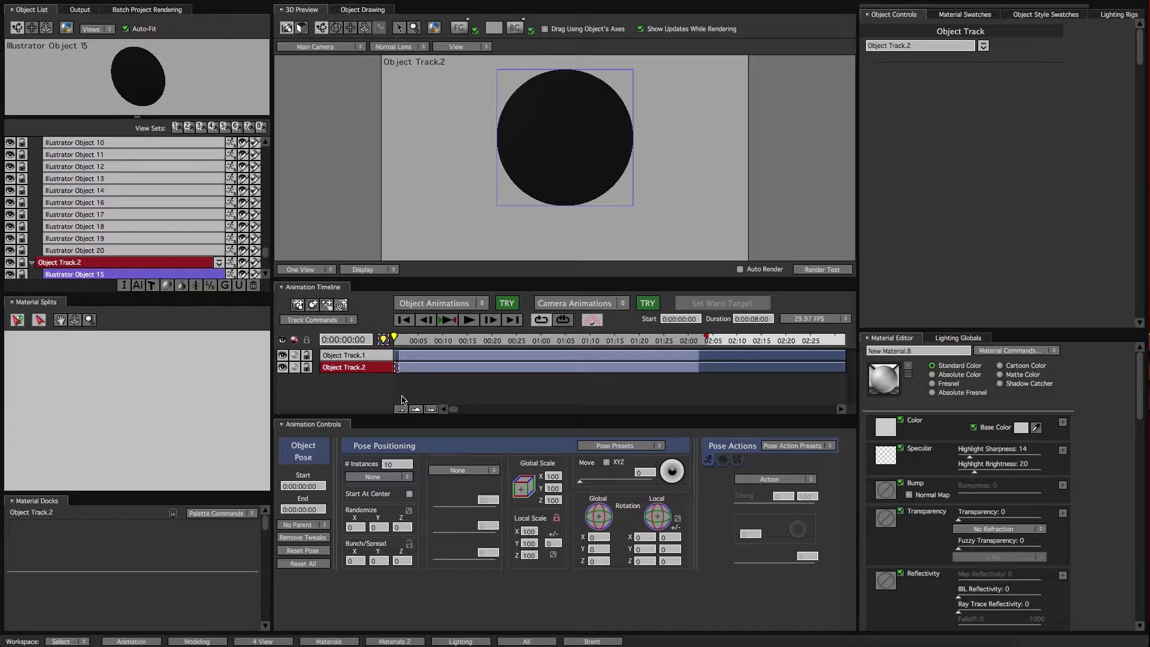
{"action": "left_click", "coordinate": [607, 461]}
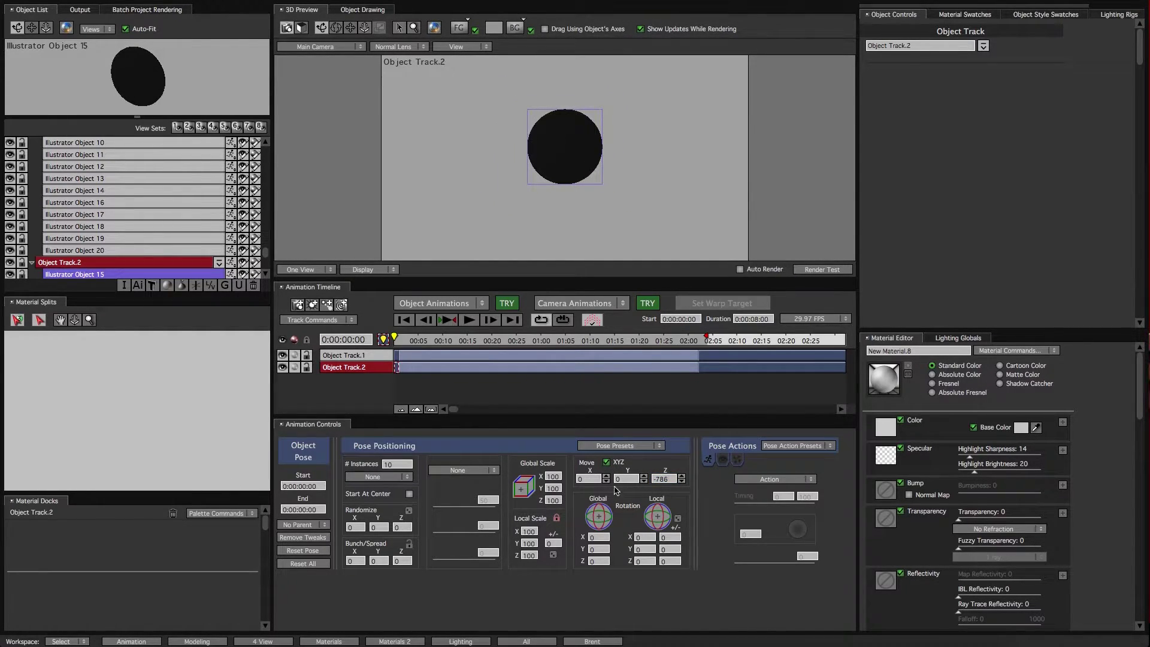
{"action": "left_click_drag", "start_coordinate": [669, 481], "coordinate": [408, 537]}
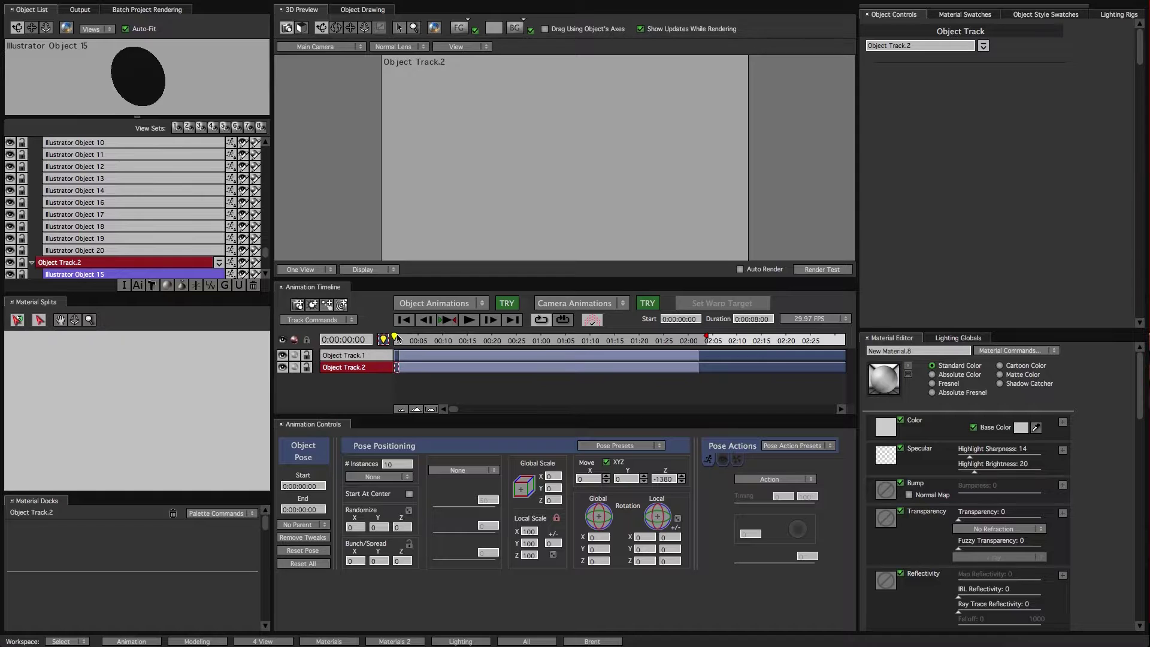
{"action": "left_click_drag", "start_coordinate": [396, 339], "coordinate": [519, 346]}
{"action": "left_click", "coordinate": [514, 367]}
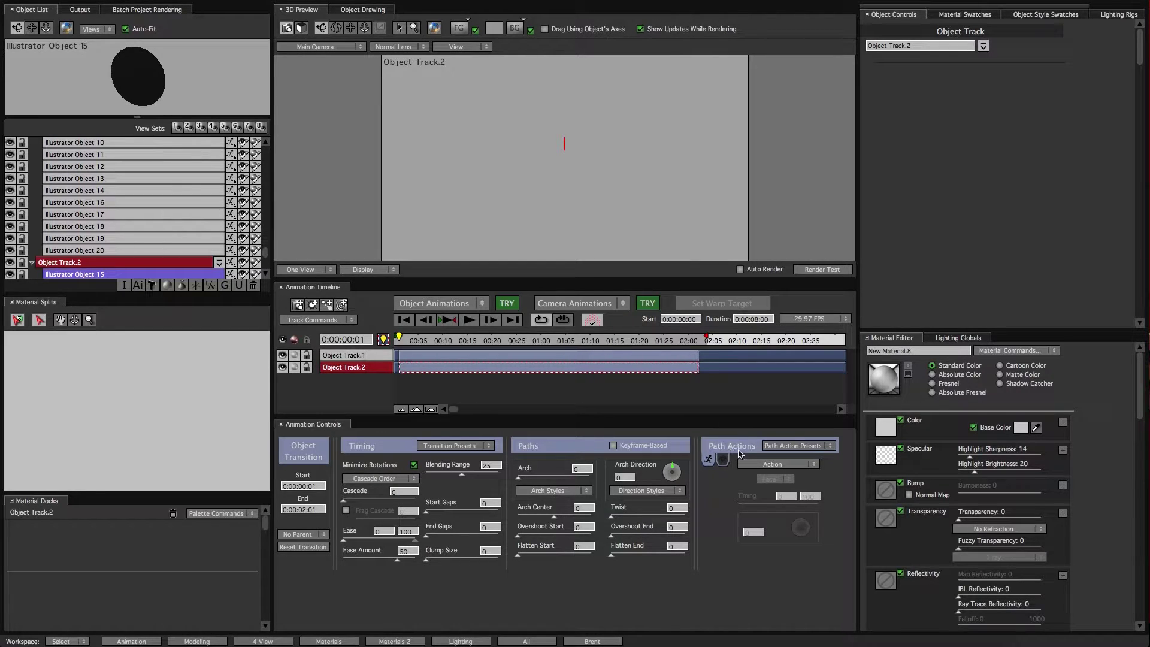
- Give the circle's fly-in transition a Pitch X path action with 360° rotation
{"action": "left_click", "coordinate": [759, 465]}
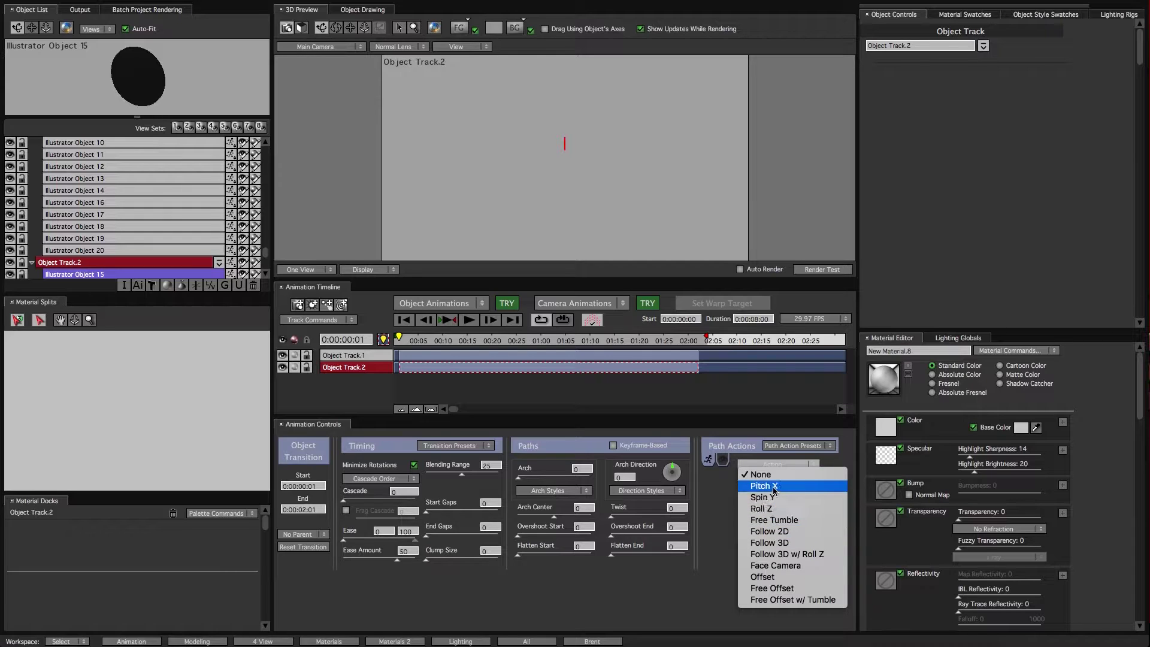
{"action": "left_click", "coordinate": [774, 489]}
{"action": "left_click", "coordinate": [762, 533]}
{"action": "key", "text": "Return"}
{"action": "left_click_drag", "start_coordinate": [400, 340], "coordinate": [517, 373]}
- Add a Fade On visibility action to the circle's transition with timing 0–100
{"action": "left_click", "coordinate": [722, 460]}
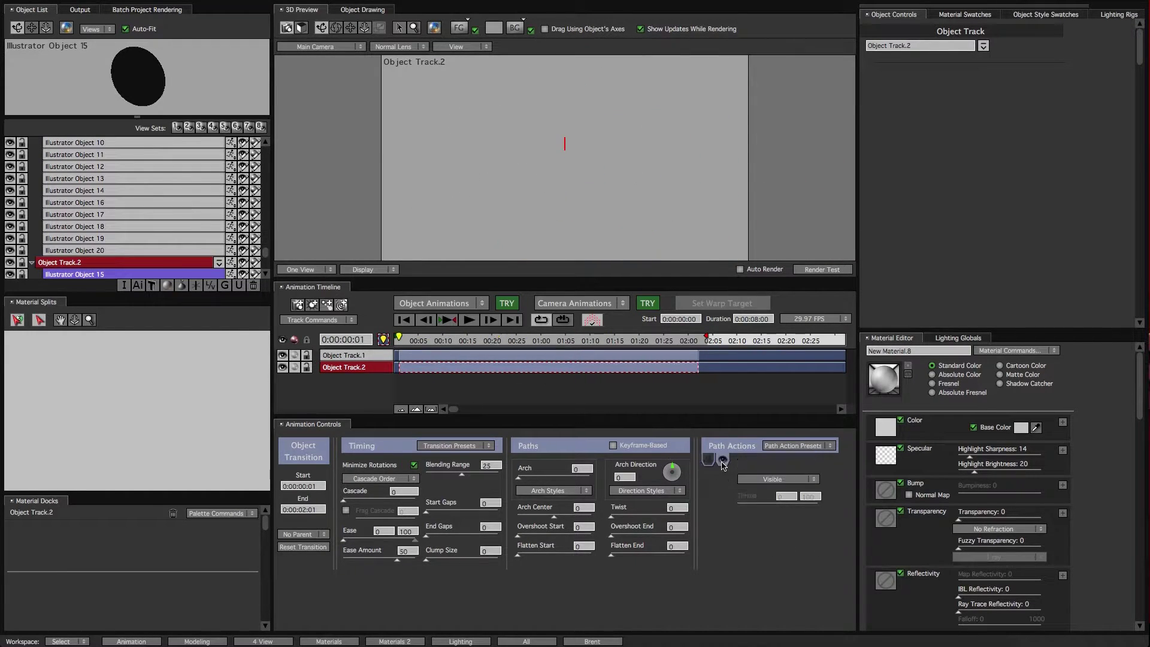
{"action": "left_click", "coordinate": [763, 480]}
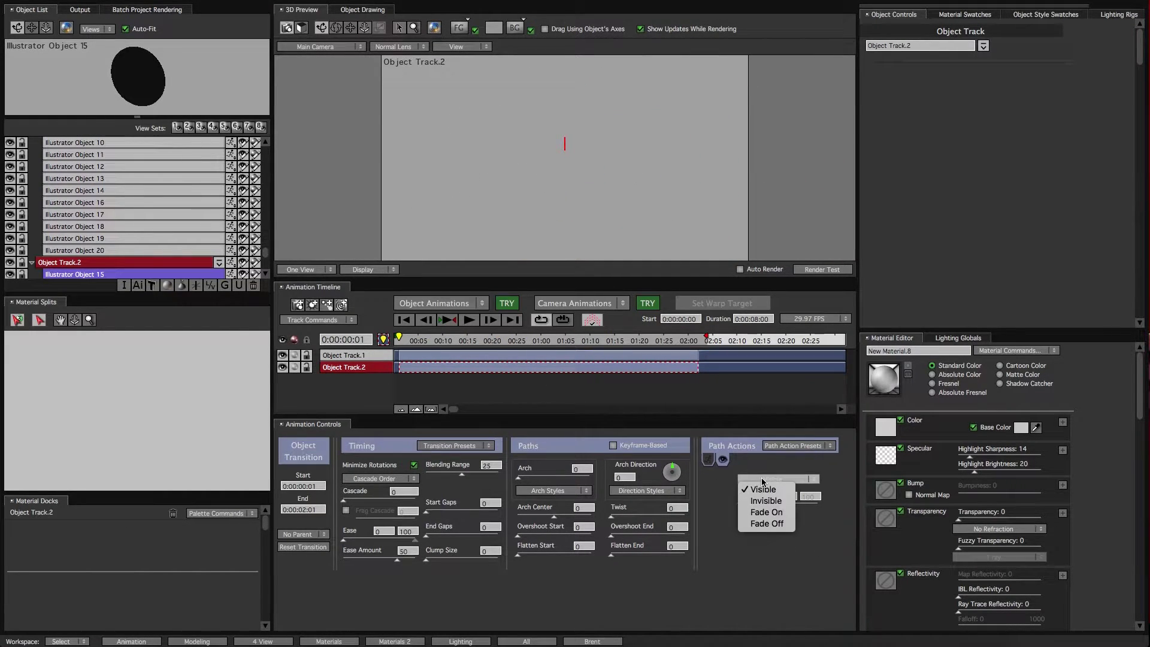
{"action": "left_click", "coordinate": [767, 512]}
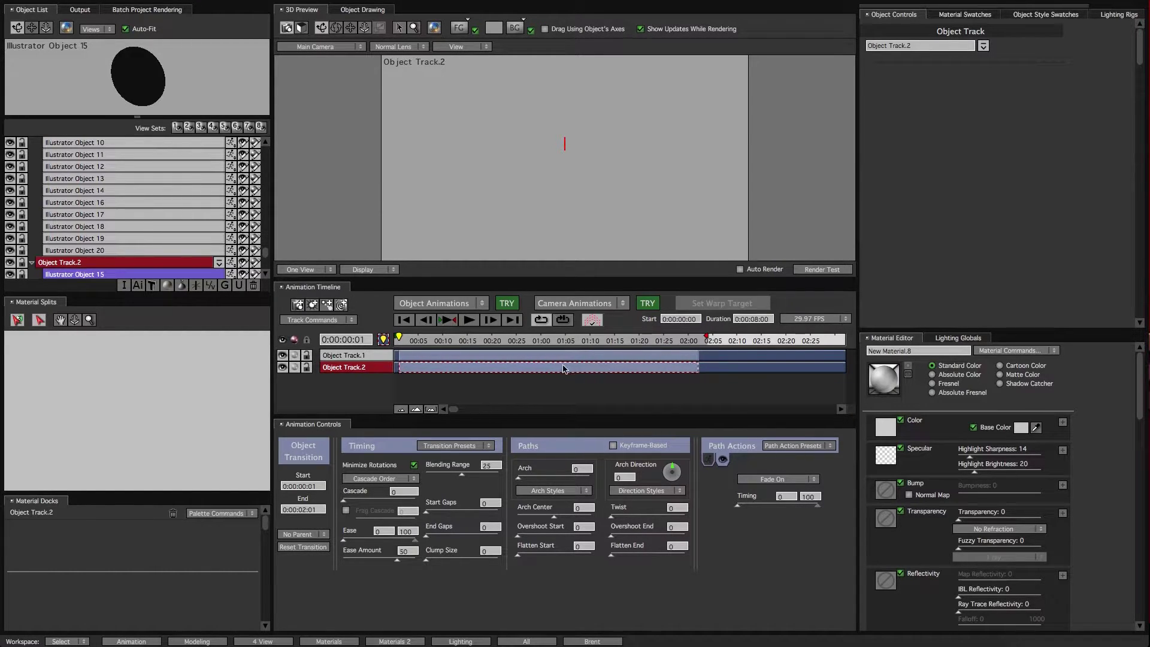
{"action": "left_click_drag", "start_coordinate": [817, 506], "coordinate": [779, 519]}
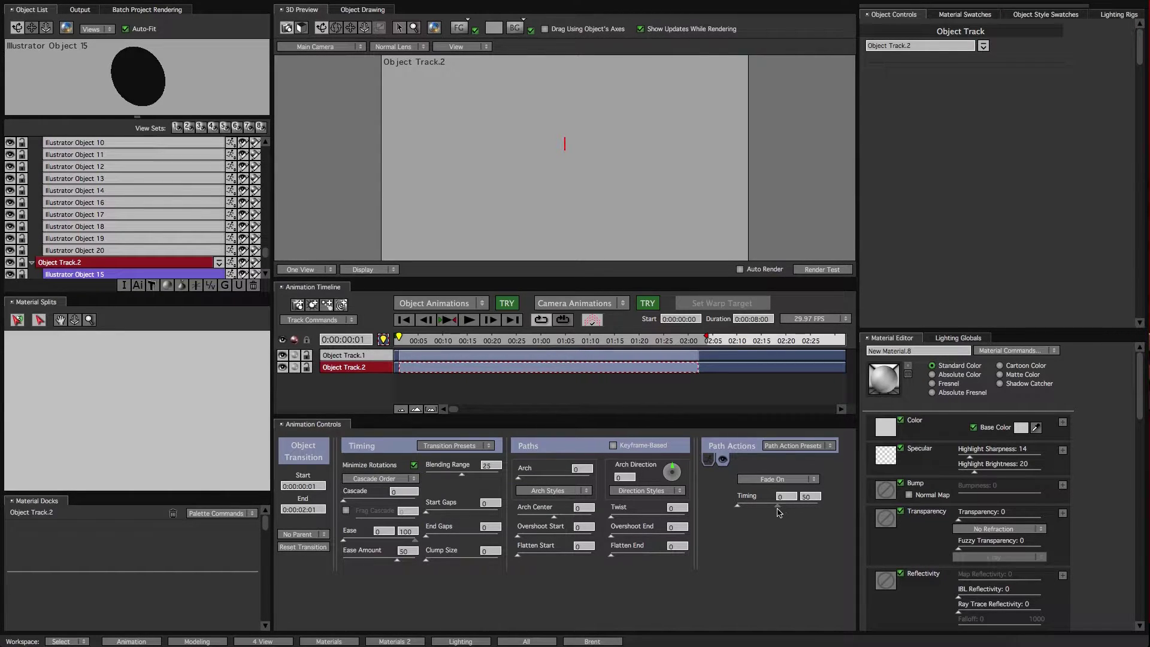
{"action": "left_click_drag", "start_coordinate": [779, 510], "coordinate": [830, 509]}
- Play the animation, set Ease end to 70 and shorten the transition to end at 00:00:01:00
{"action": "left_click", "coordinate": [450, 323]}
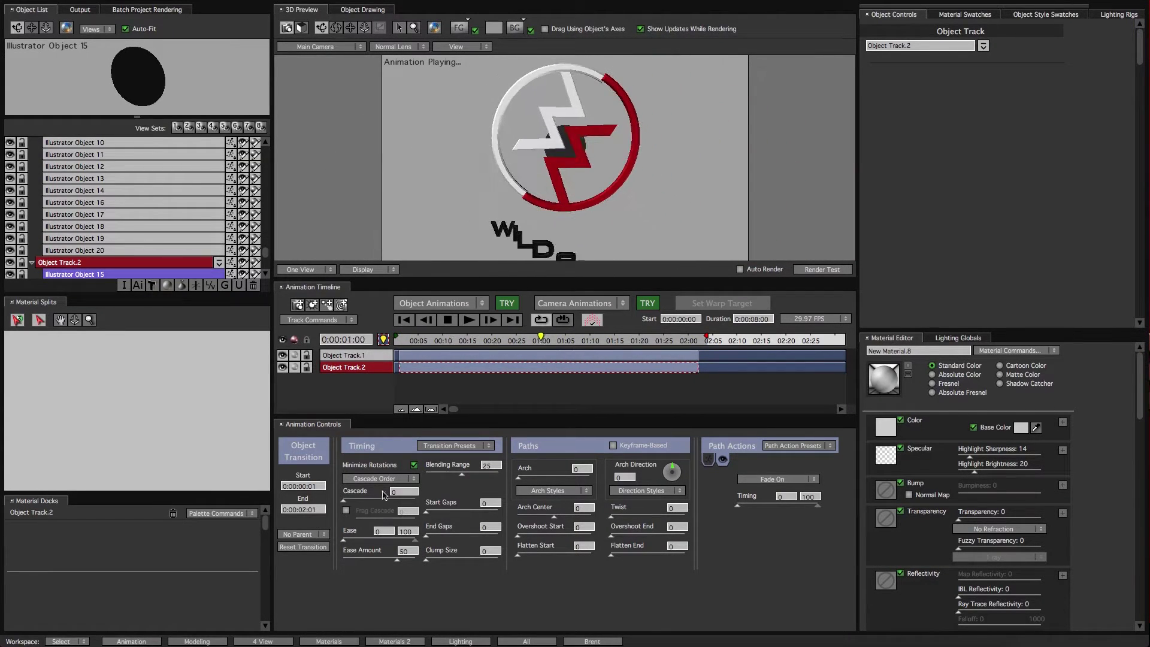
{"action": "left_click", "coordinate": [413, 532]}
{"action": "type", "text": "70"}
{"action": "key", "text": "Return"}
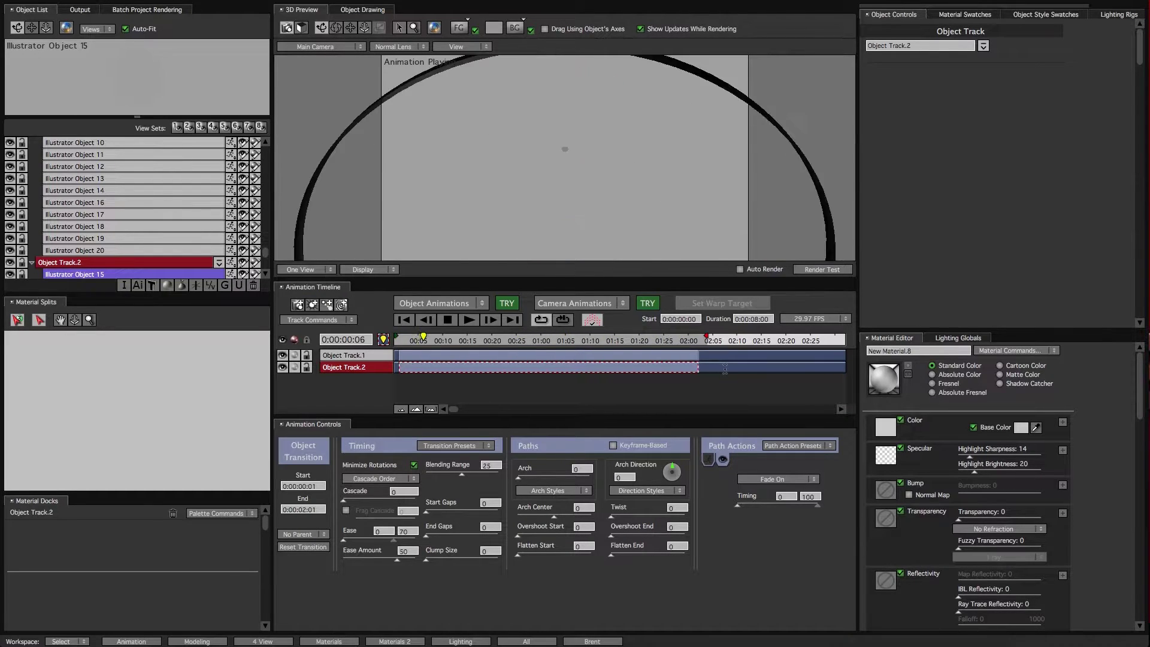
{"action": "left_click_drag", "start_coordinate": [702, 369], "coordinate": [576, 379]}
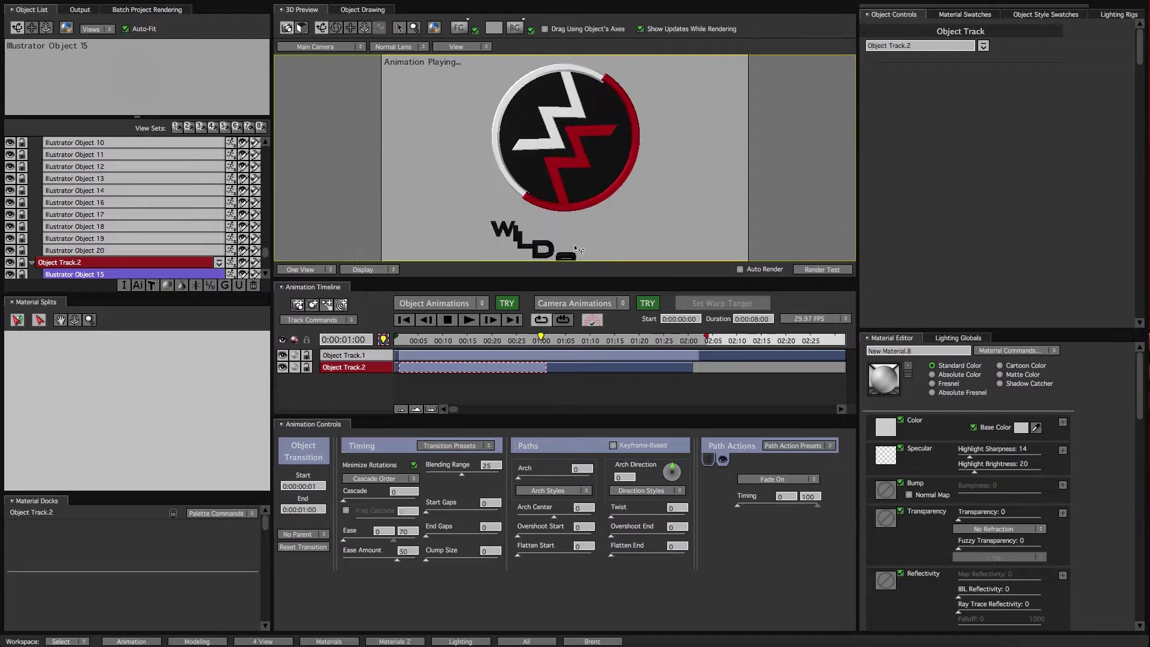
- Stop playback and apply the Default Lighting rig as Light Track.2 with three lights
{"action": "left_click", "coordinate": [451, 324]}
{"action": "left_click", "coordinate": [686, 277]}
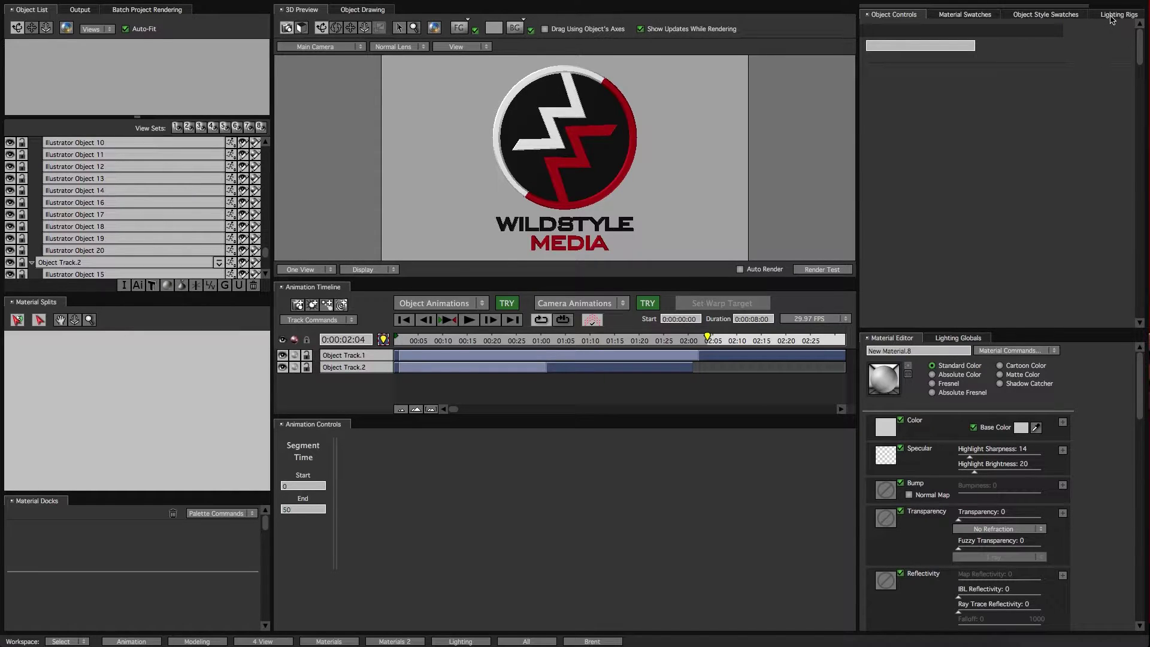
{"action": "left_click", "coordinate": [1110, 16]}
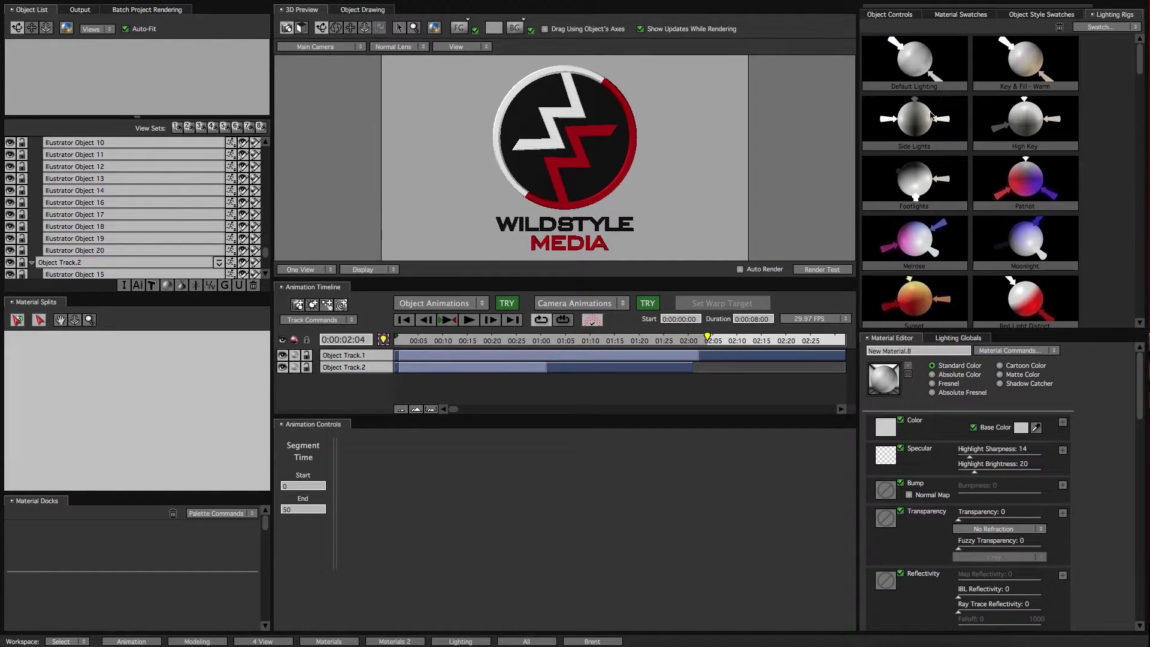
{"action": "mouse_move", "coordinate": [1140, 61]}
{"action": "left_mouse_down"}
{"action": "mouse_move", "coordinate": [1145, 268]}
{"action": "mouse_move", "coordinate": [1138, 71]}
{"action": "left_mouse_up"}
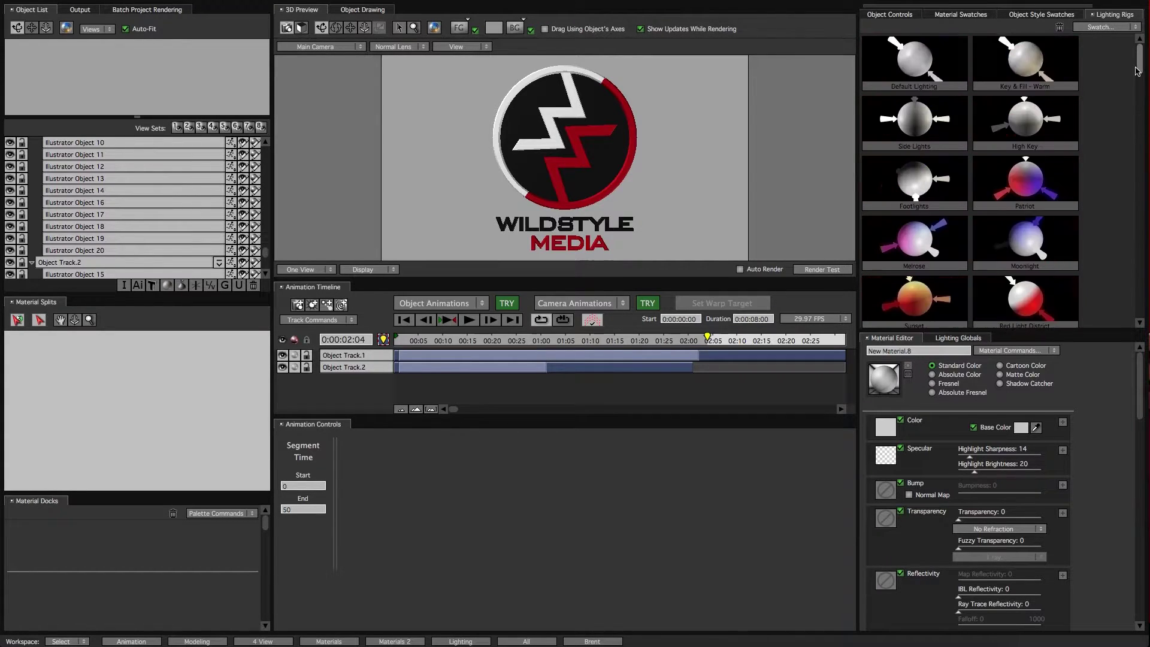
{"action": "double_click", "coordinate": [907, 66]}
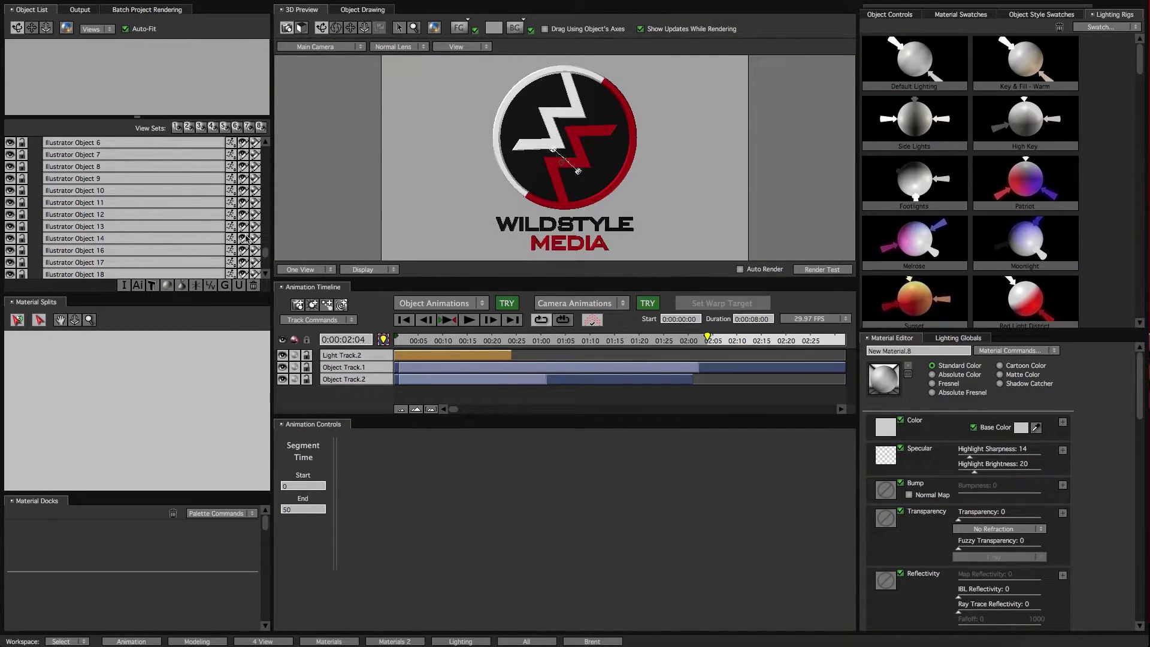
{"action": "left_click_drag", "start_coordinate": [265, 262], "coordinate": [269, 152]}
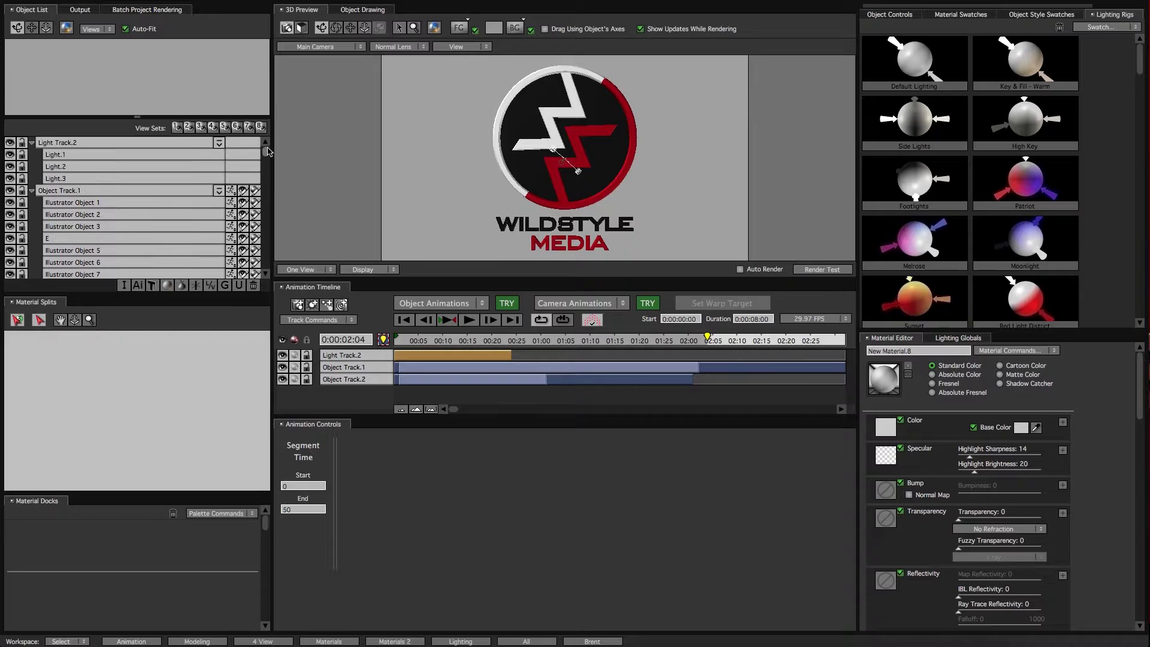
- Make Light.1 cast shadows using 64 rays and Shadow Softness 20
{"action": "left_click", "coordinate": [66, 154]}
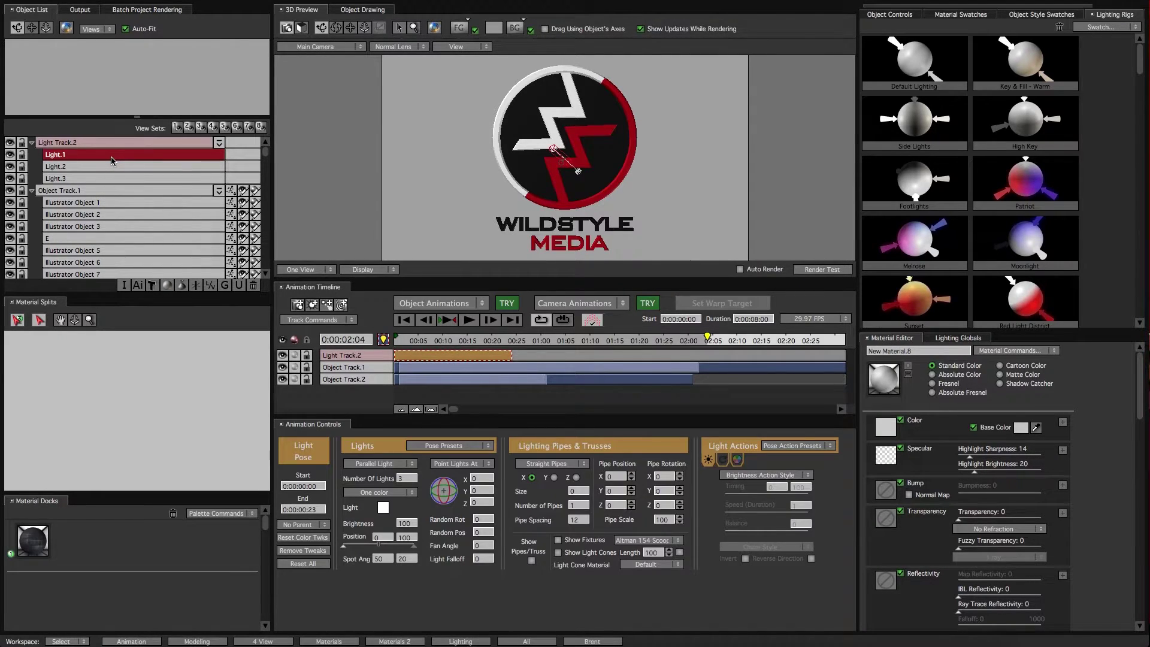
{"action": "left_click", "coordinate": [898, 14]}
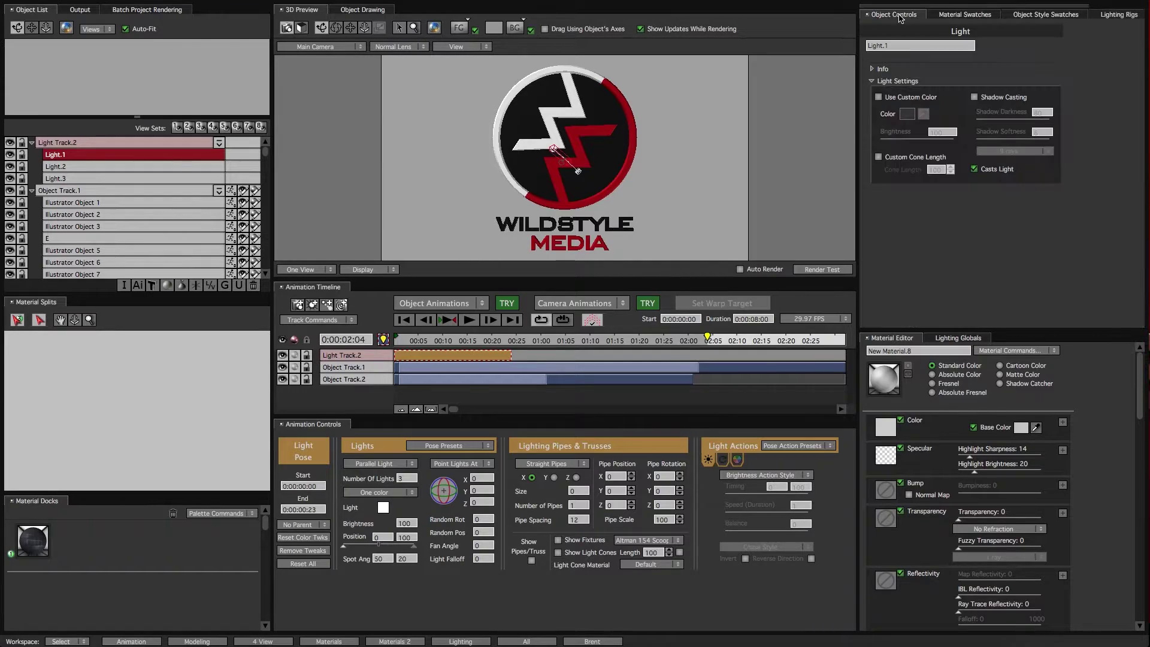
{"action": "left_click", "coordinate": [975, 98]}
{"action": "left_click", "coordinate": [1026, 153]}
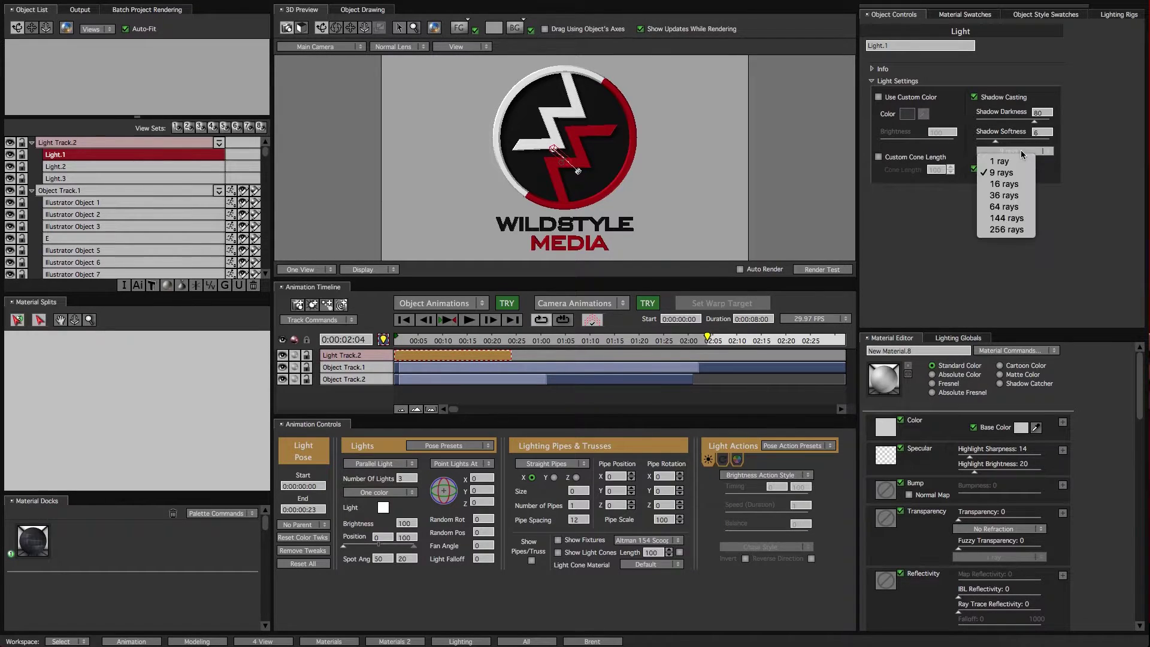
{"action": "left_click", "coordinate": [1018, 206]}
{"action": "left_click_drag", "start_coordinate": [997, 142], "coordinate": [1068, 147]}
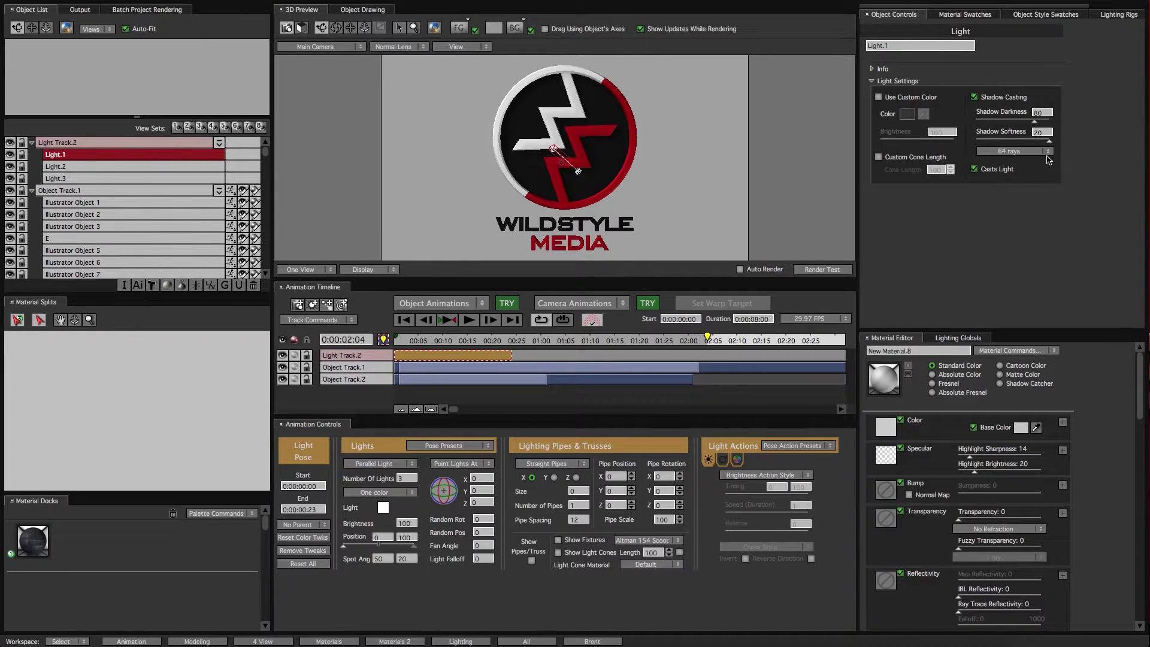
- Turn on ambient occlusion and view the scene through User Camera 2
{"action": "left_click", "coordinate": [954, 339]}
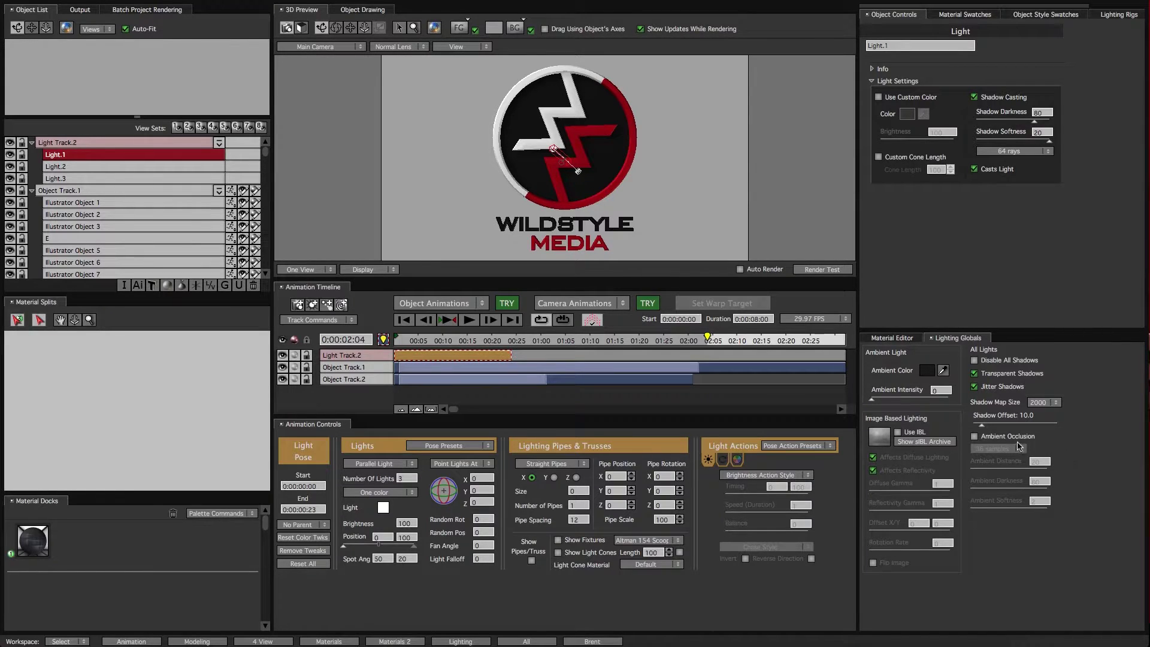
{"action": "left_click", "coordinate": [982, 438]}
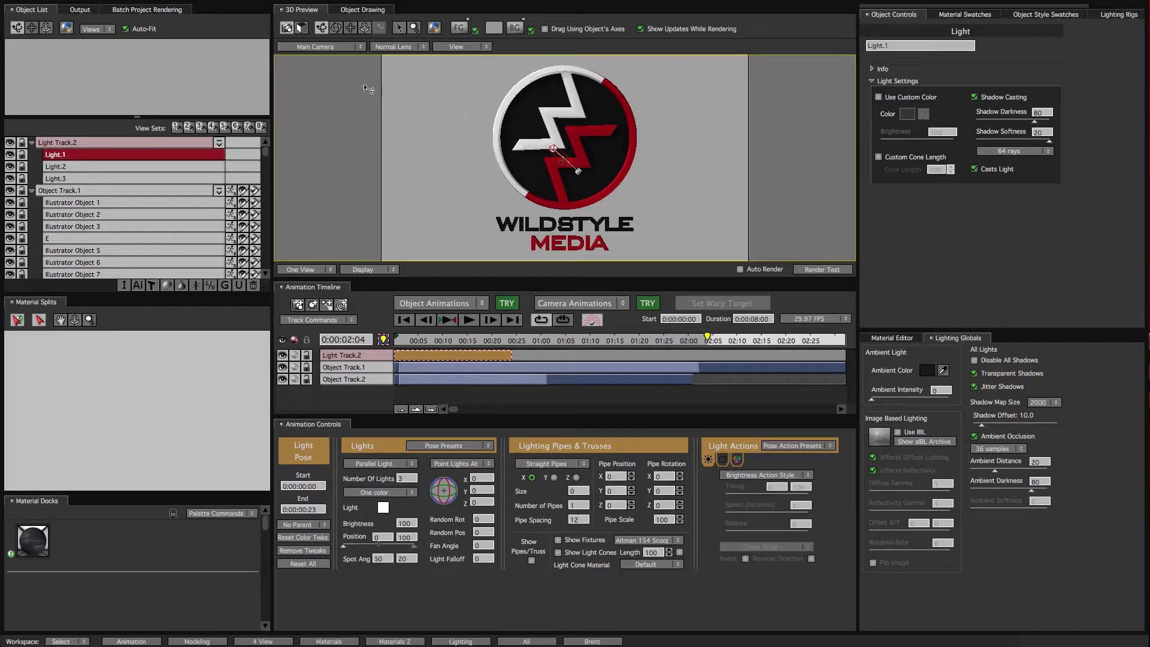
{"action": "left_click", "coordinate": [326, 46]}
{"action": "left_click", "coordinate": [327, 80]}
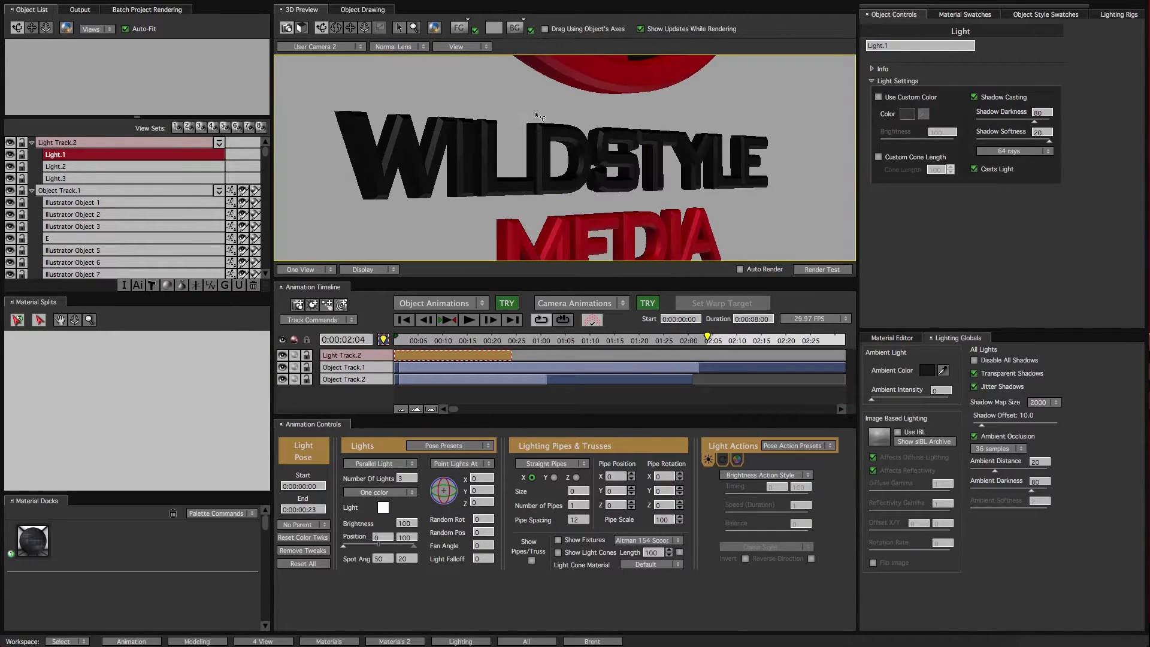
- Select all the WILDSTYLE letters and the M, E, D, I of MEDIA
{"action": "left_click", "coordinate": [419, 150]}
{"action": "left_click", "coordinate": [469, 114], "text": "shift"}
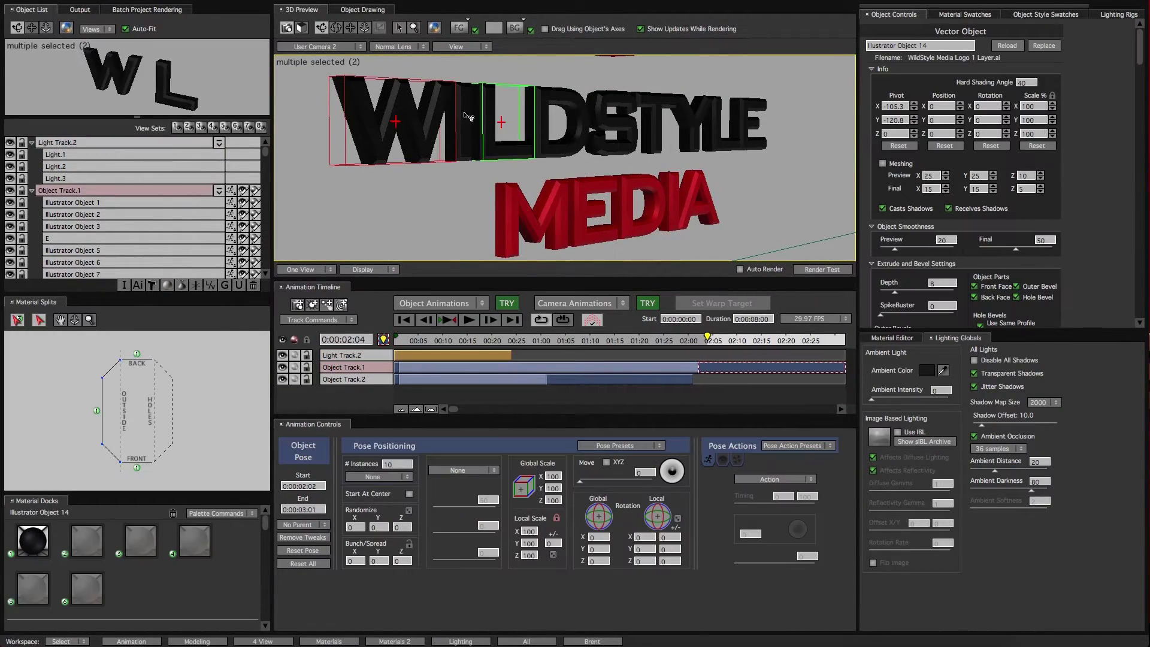
{"action": "left_click", "coordinate": [466, 119], "text": "shift"}
{"action": "left_click", "coordinate": [557, 120], "text": "shift"}
{"action": "left_click", "coordinate": [611, 120], "text": "shift"}
{"action": "left_click", "coordinate": [651, 120], "text": "shift"}
{"action": "left_click", "coordinate": [689, 120], "text": "shift"}
{"action": "left_click", "coordinate": [722, 120], "text": "shift"}
{"action": "left_click", "coordinate": [747, 120], "text": "shift"}
{"action": "left_click", "coordinate": [533, 215], "text": "shift"}
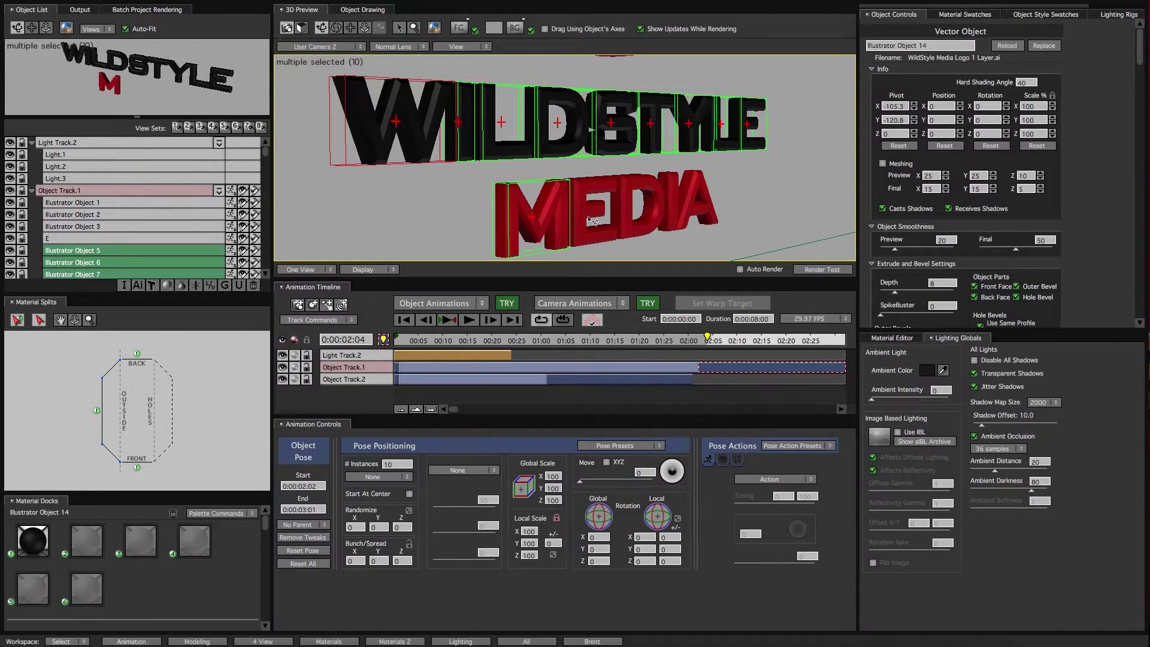
{"action": "left_click", "coordinate": [591, 220], "text": "shift"}
{"action": "left_click", "coordinate": [636, 206], "text": "shift"}
{"action": "left_click", "coordinate": [695, 200], "text": "shift"}
- Add the A to the selection and give the lettering a smaller Outline, Box outer bevel
{"action": "left_click", "coordinate": [678, 204], "text": "shift"}
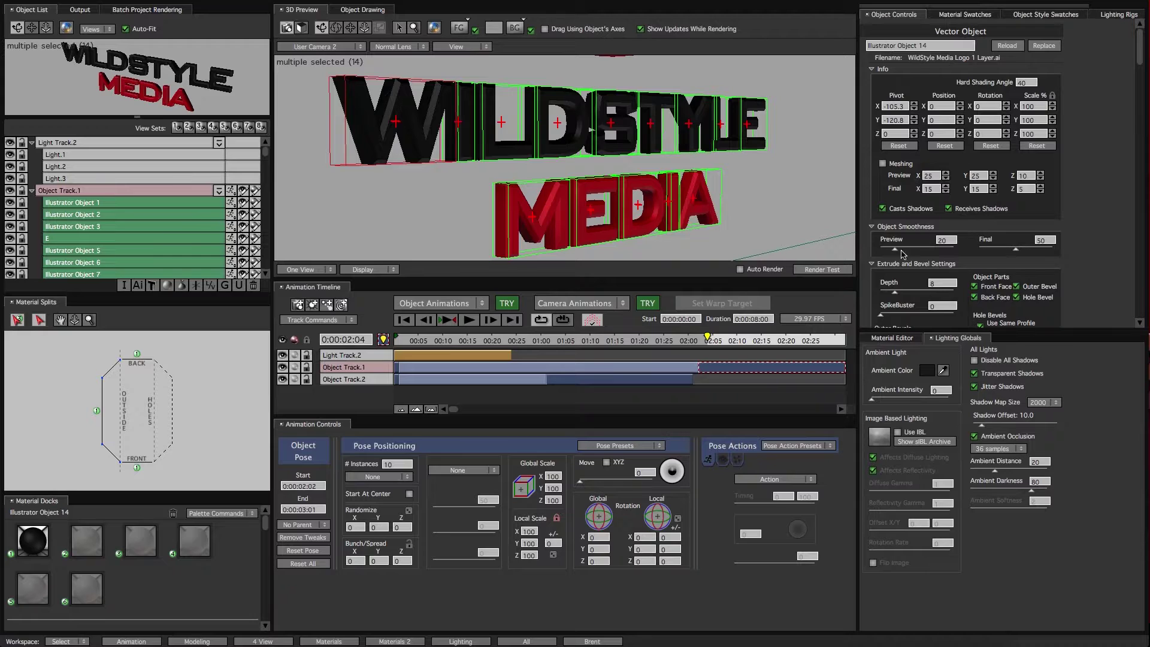
{"action": "scroll", "coordinate": [915, 244], "scroll_direction": "down", "scroll_amount": 3}
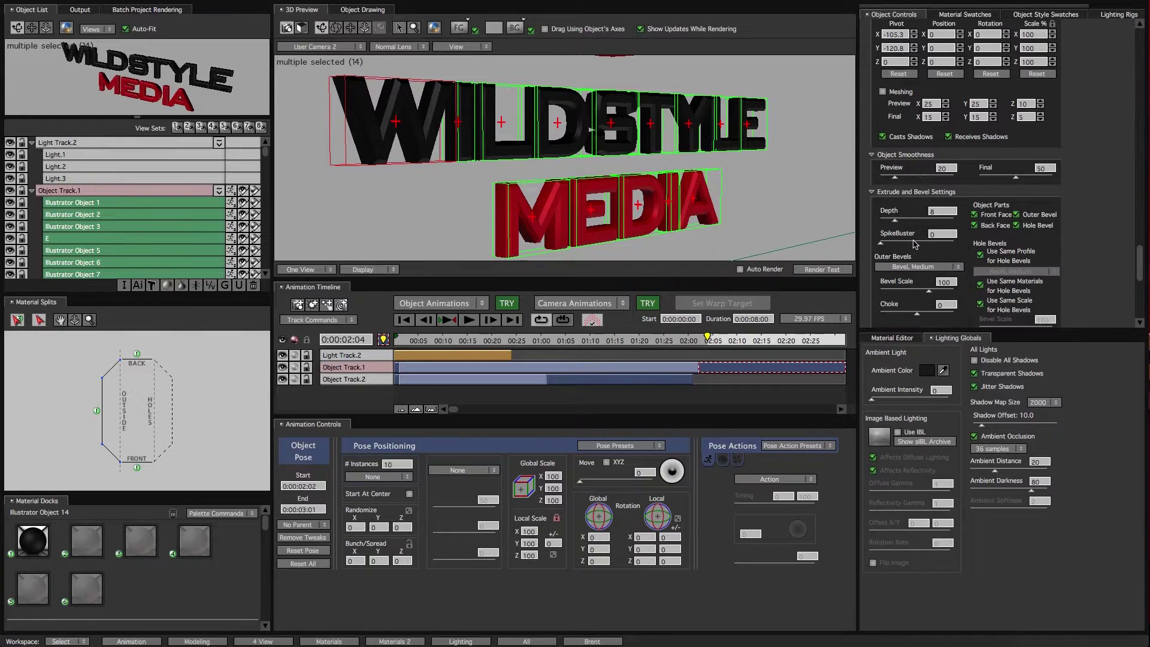
{"action": "left_click", "coordinate": [903, 271]}
{"action": "mouse_move", "coordinate": [933, 314]}
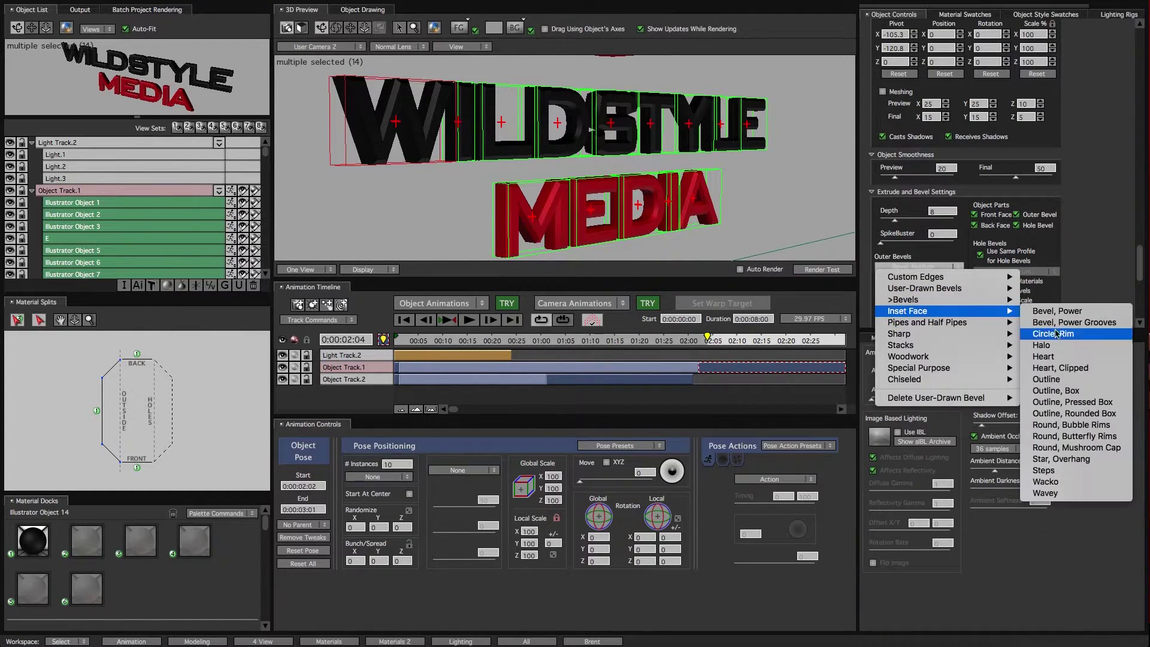
{"action": "left_click", "coordinate": [1063, 392]}
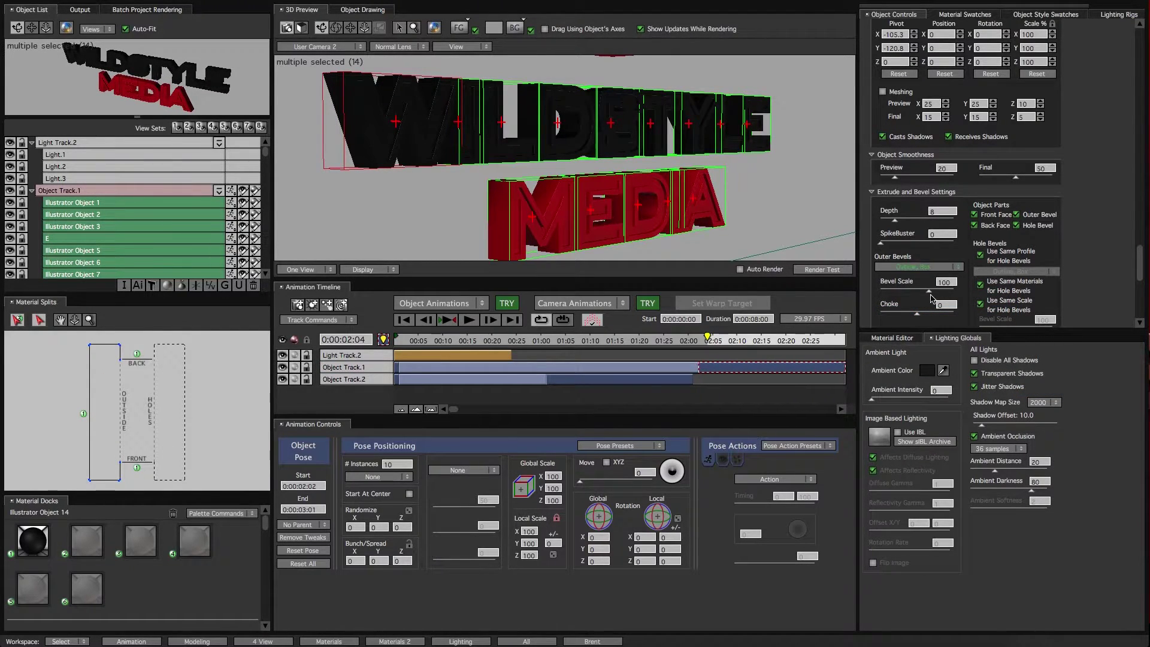
{"action": "left_click_drag", "start_coordinate": [930, 293], "coordinate": [918, 295]}
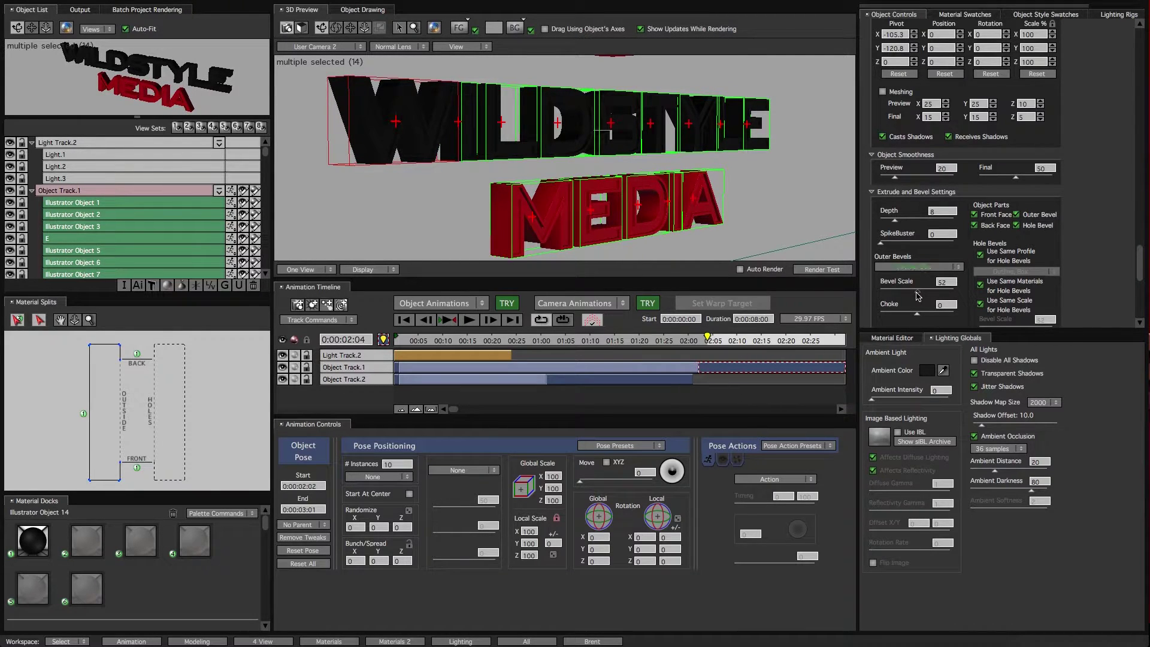
- Apply the white material to the lettering and switch to the Main Camera view
{"action": "left_click", "coordinate": [959, 14]}
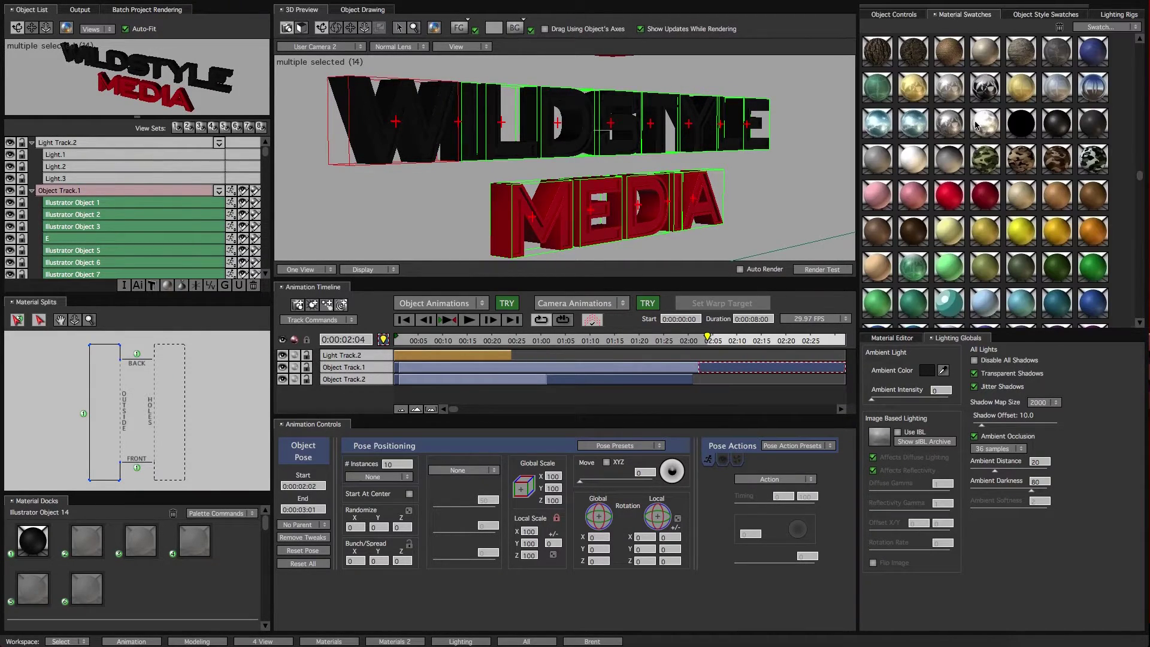
{"action": "left_click_drag", "start_coordinate": [913, 159], "coordinate": [90, 541]}
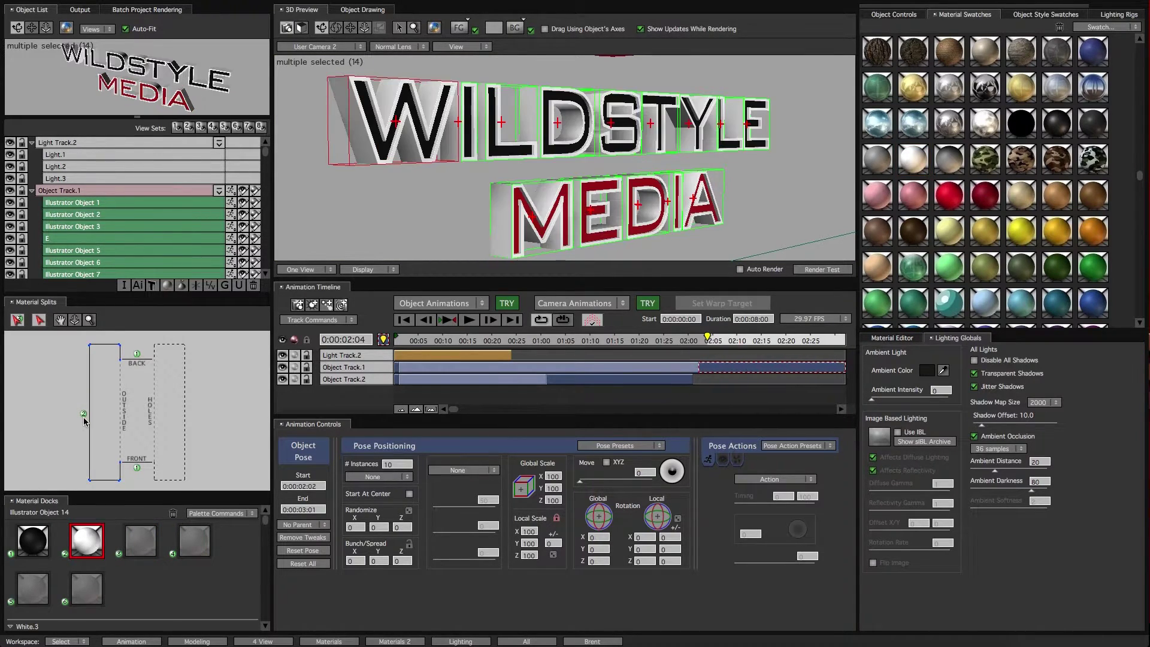
{"action": "left_click", "coordinate": [336, 46]}
{"action": "left_click", "coordinate": [334, 53]}
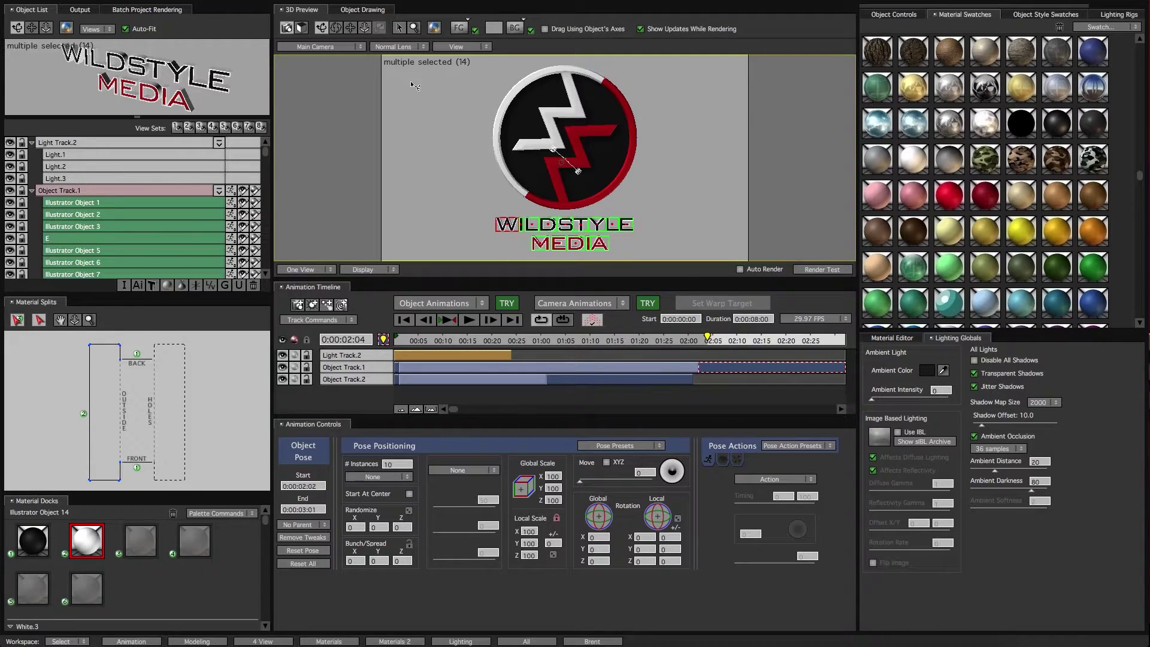
- Render a full-quality test of the lettering from User Camera 2
{"action": "left_click", "coordinate": [327, 47]}
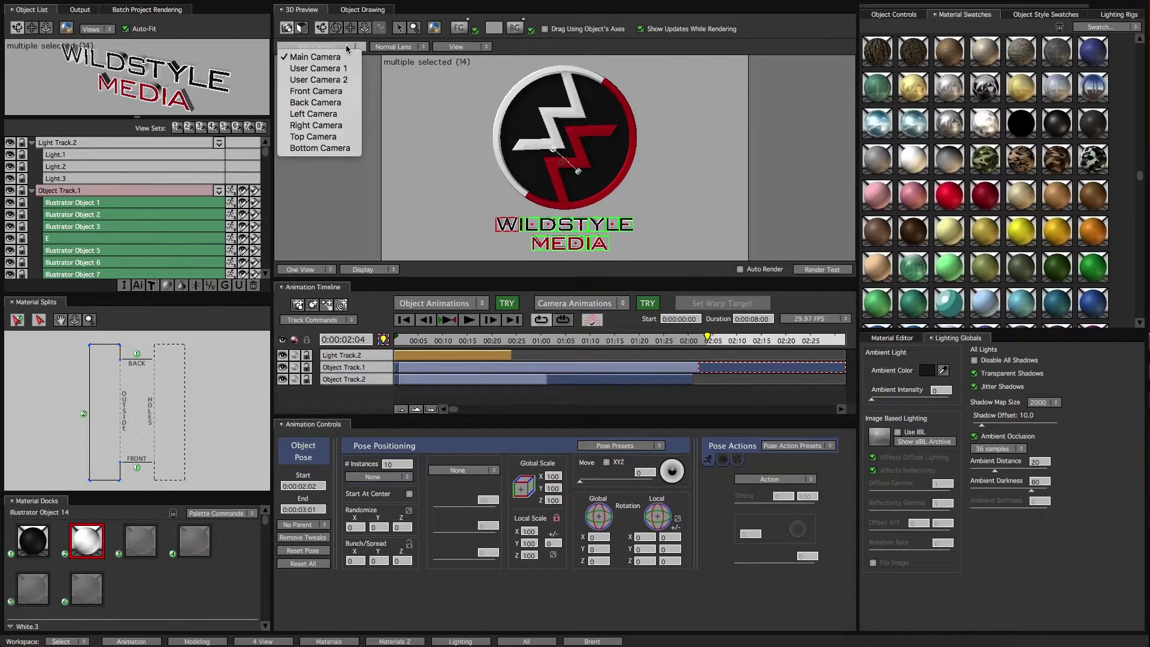
{"action": "left_click", "coordinate": [317, 80]}
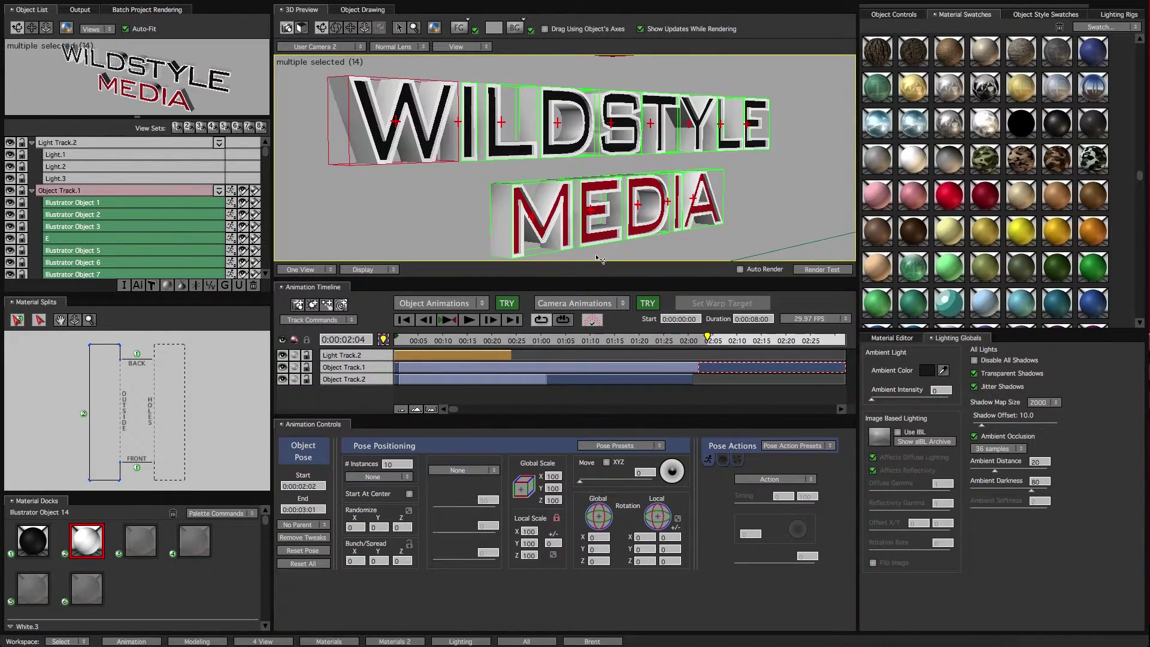
{"action": "left_click", "coordinate": [816, 271]}
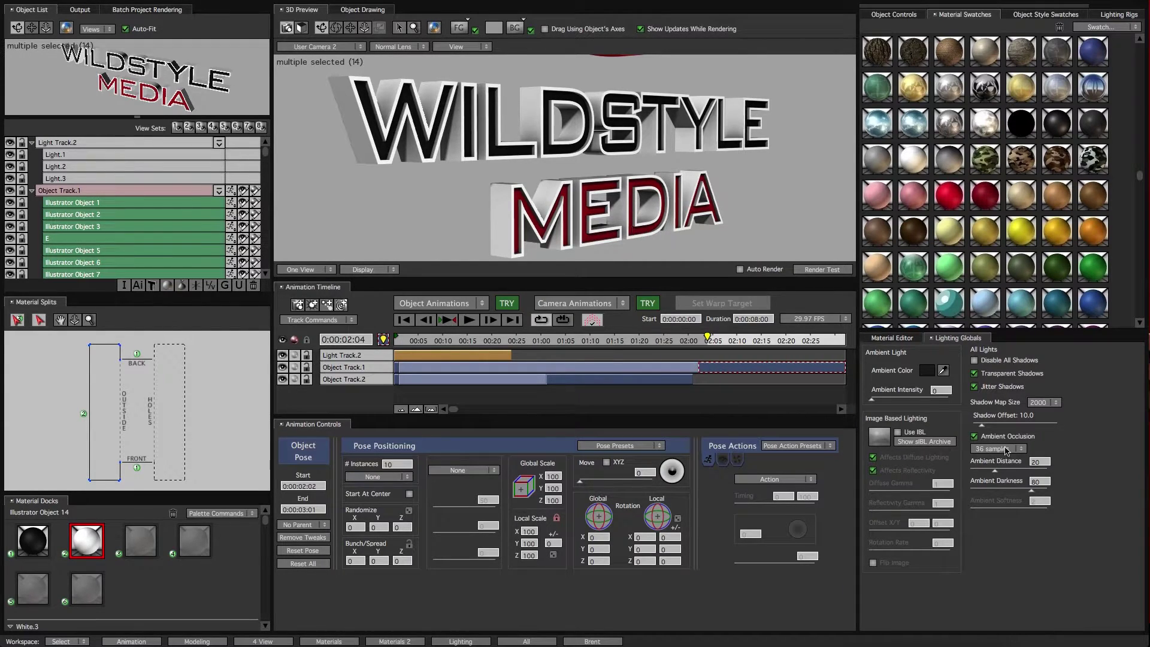
- Re-render the test without ambient occlusion, then re-enable ambient occlusion
{"action": "left_click", "coordinate": [976, 437]}
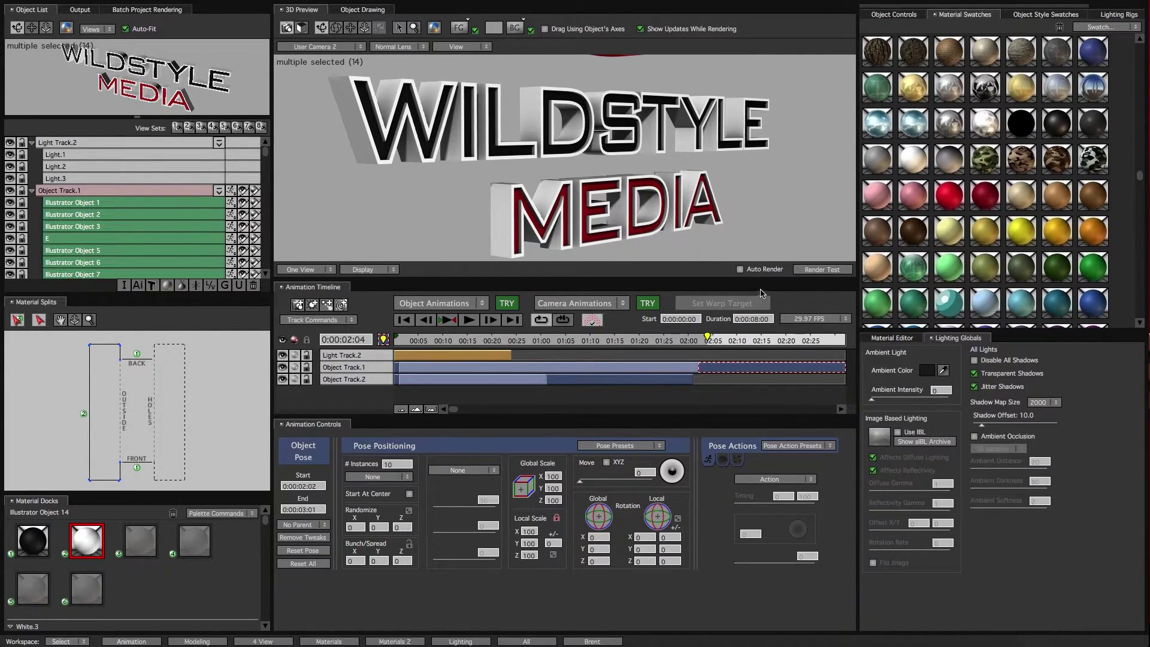
{"action": "left_click", "coordinate": [806, 271]}
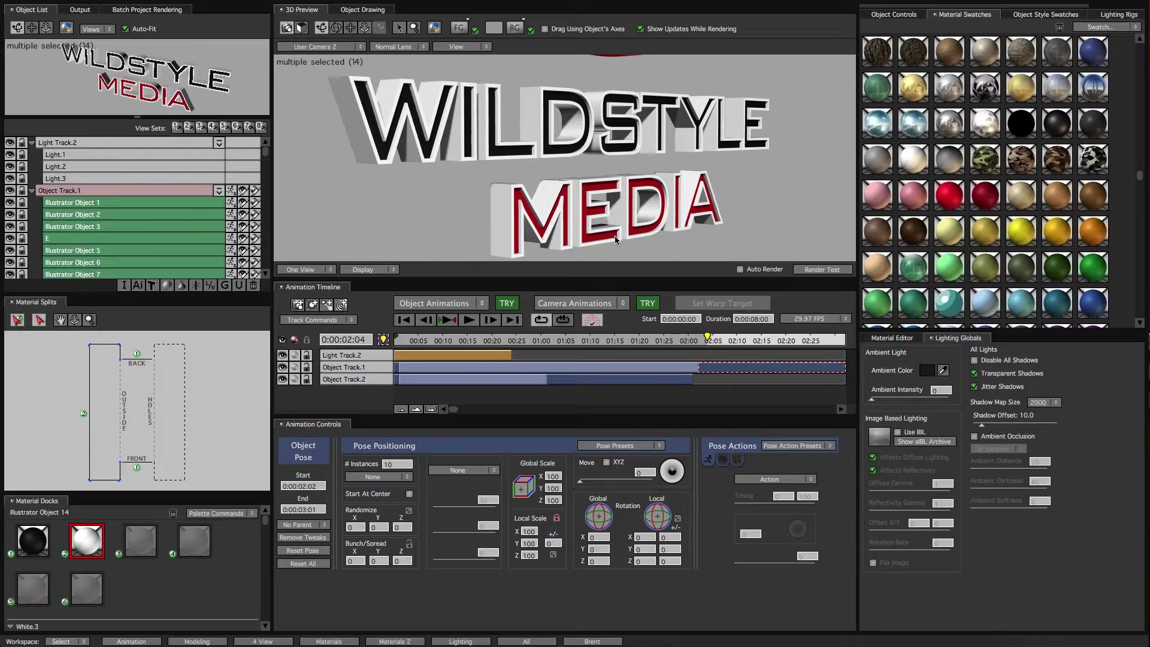
{"action": "left_click", "coordinate": [975, 437]}
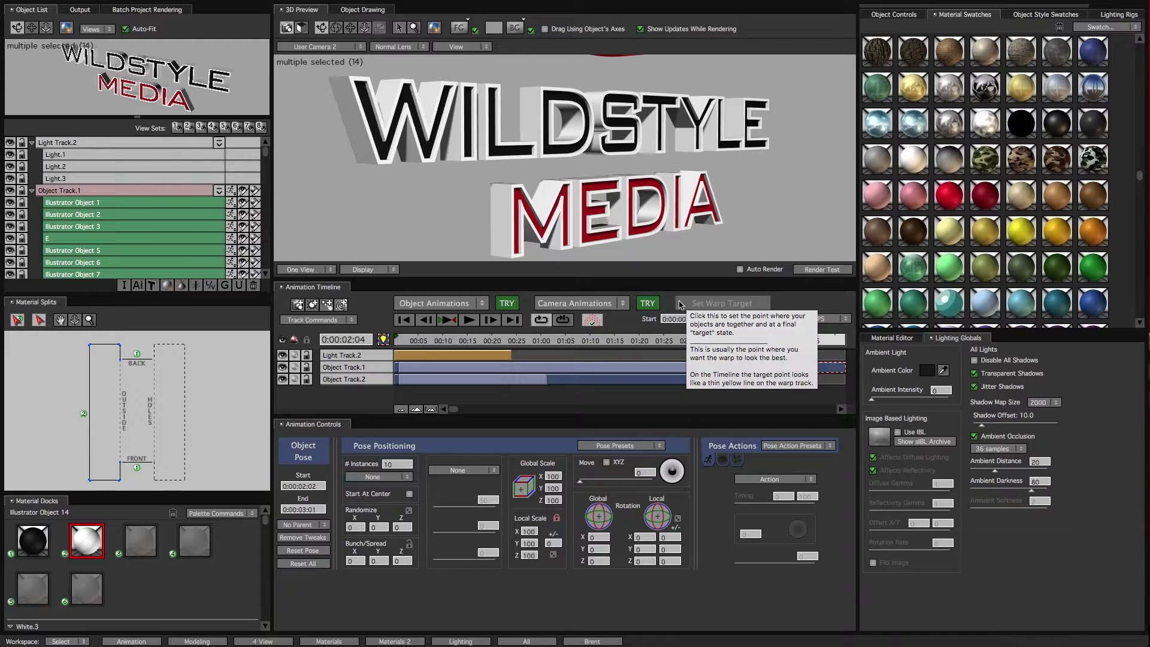
- Switch the preview to Main Camera at frame 12 and select the white zigzag
{"action": "left_click", "coordinate": [318, 47]}
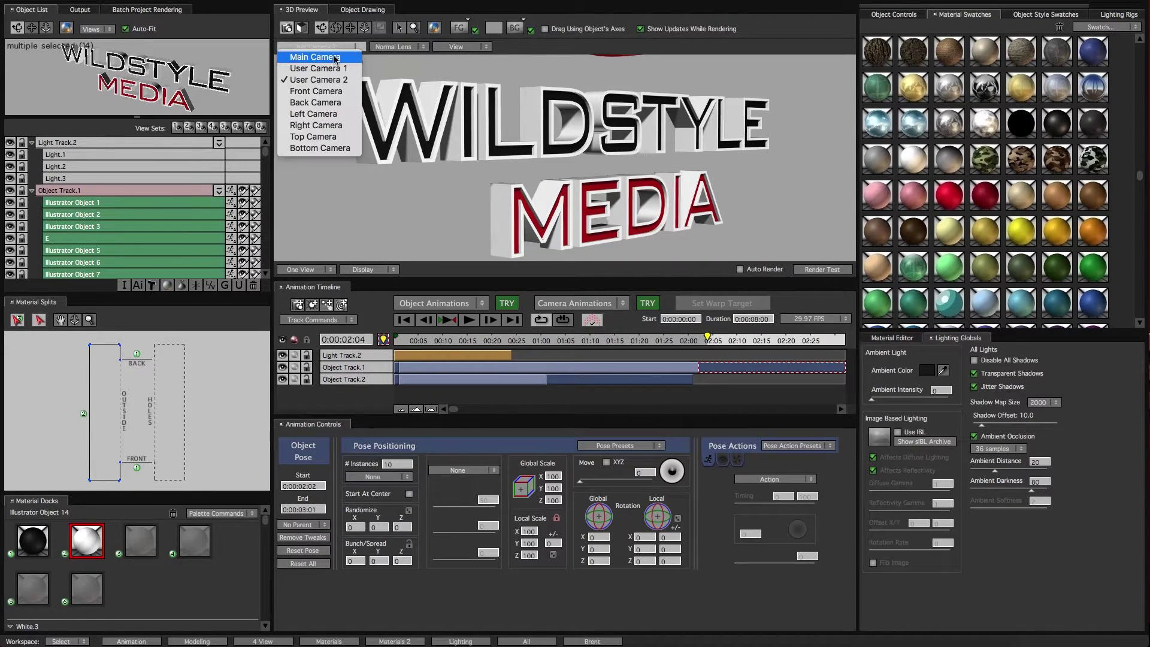
{"action": "left_click", "coordinate": [334, 58]}
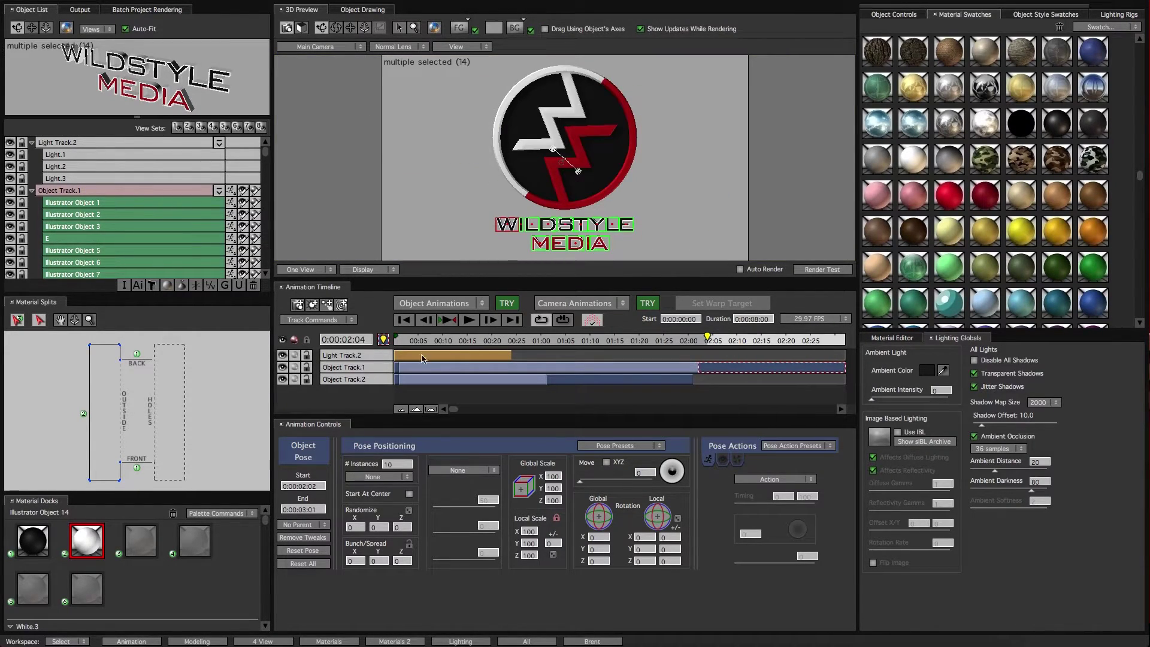
{"action": "left_click", "coordinate": [452, 367]}
{"action": "left_click", "coordinate": [504, 159]}
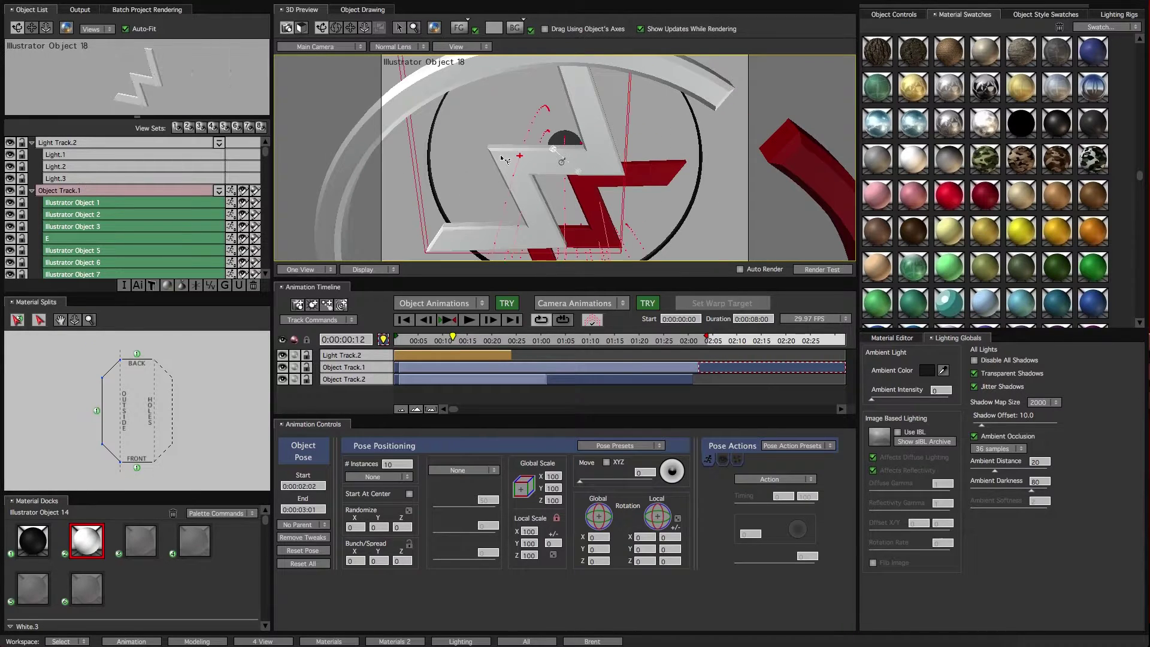
- Load Punchy Reflections.tga from Zaxwerks Environments as the zigzag material's reflectivity map
{"action": "left_click", "coordinate": [31, 546]}
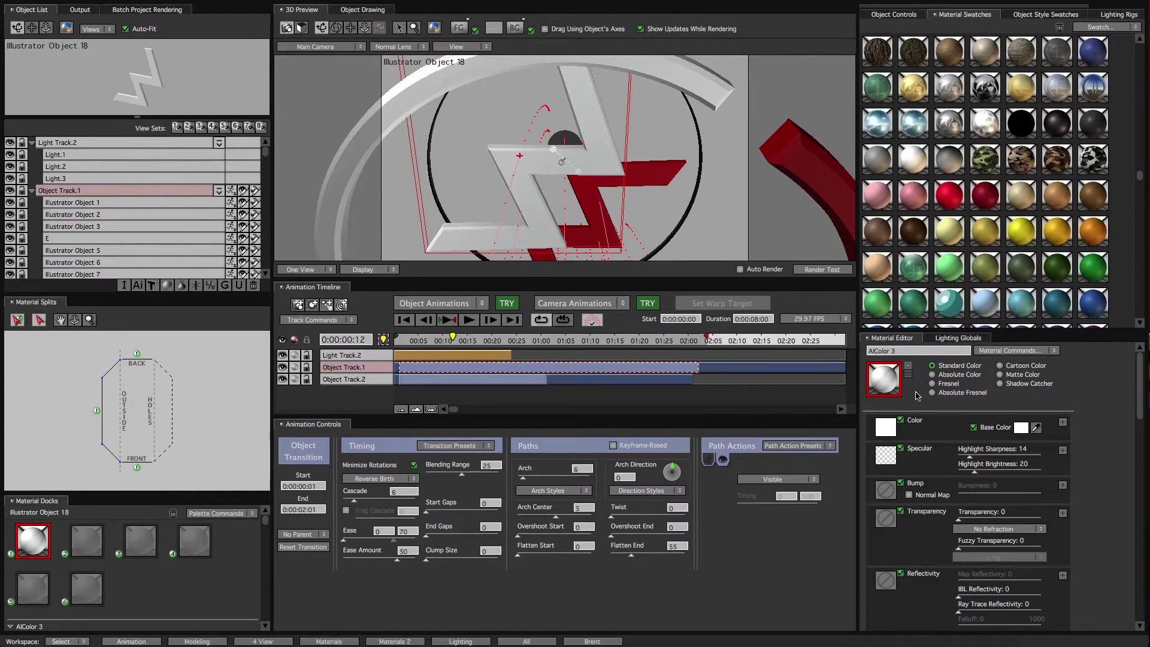
{"action": "left_click_drag", "start_coordinate": [1140, 397], "coordinate": [1106, 540]}
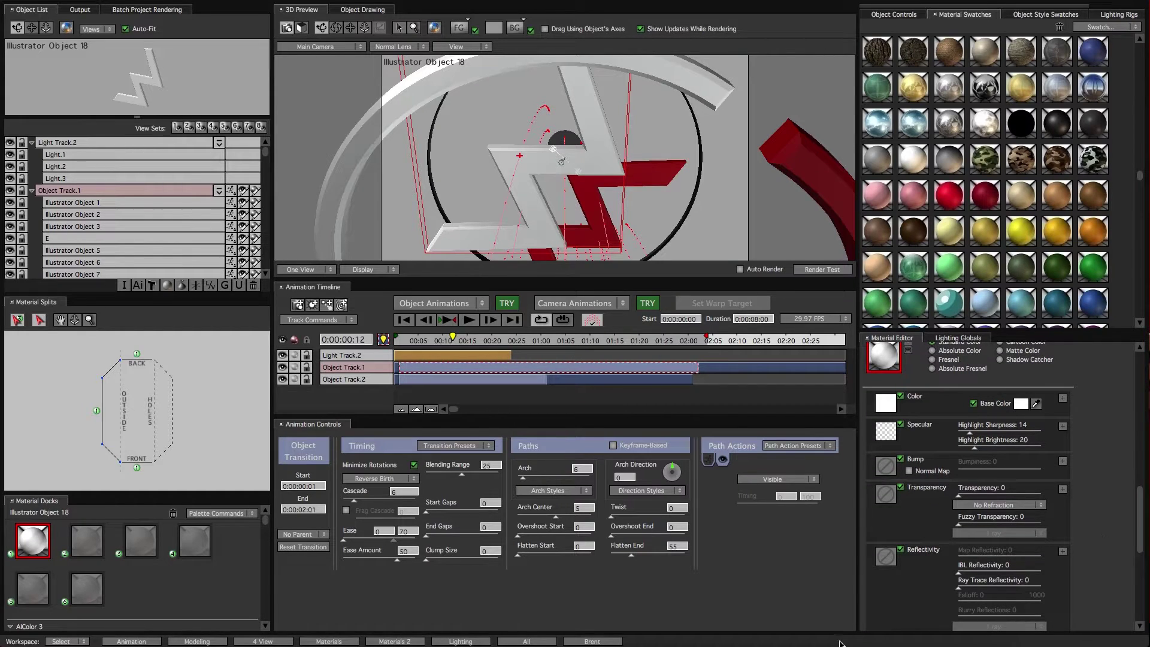
{"action": "left_click", "coordinate": [884, 557]}
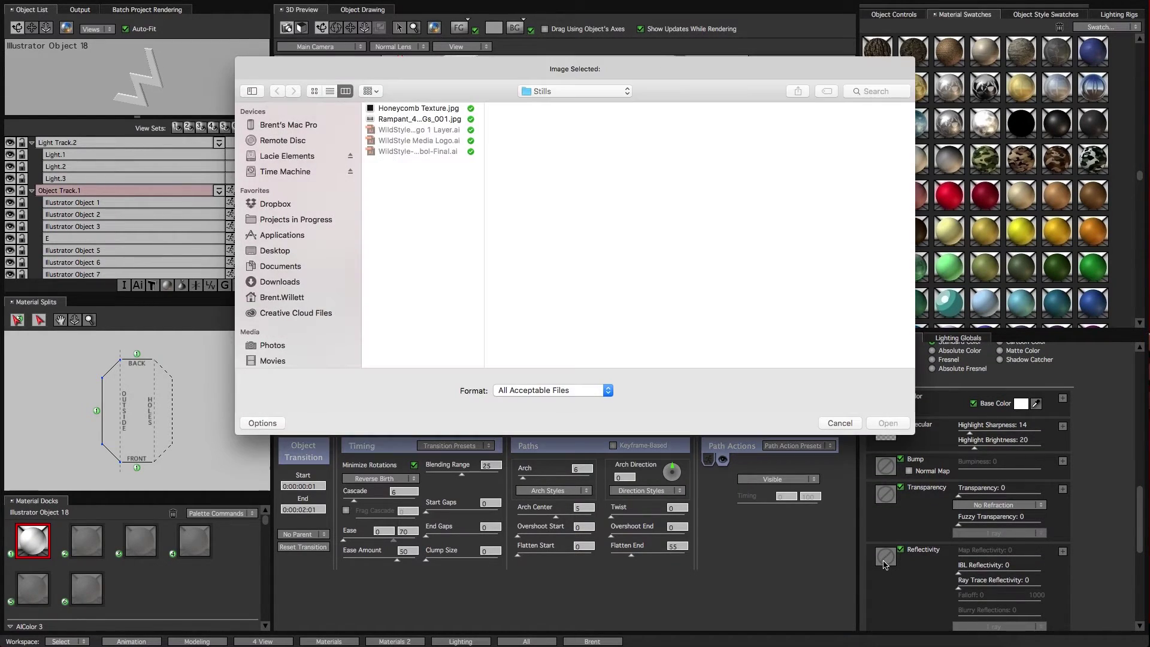
{"action": "left_click", "coordinate": [280, 266]}
{"action": "left_click", "coordinate": [400, 206]}
{"action": "left_click", "coordinate": [553, 162]}
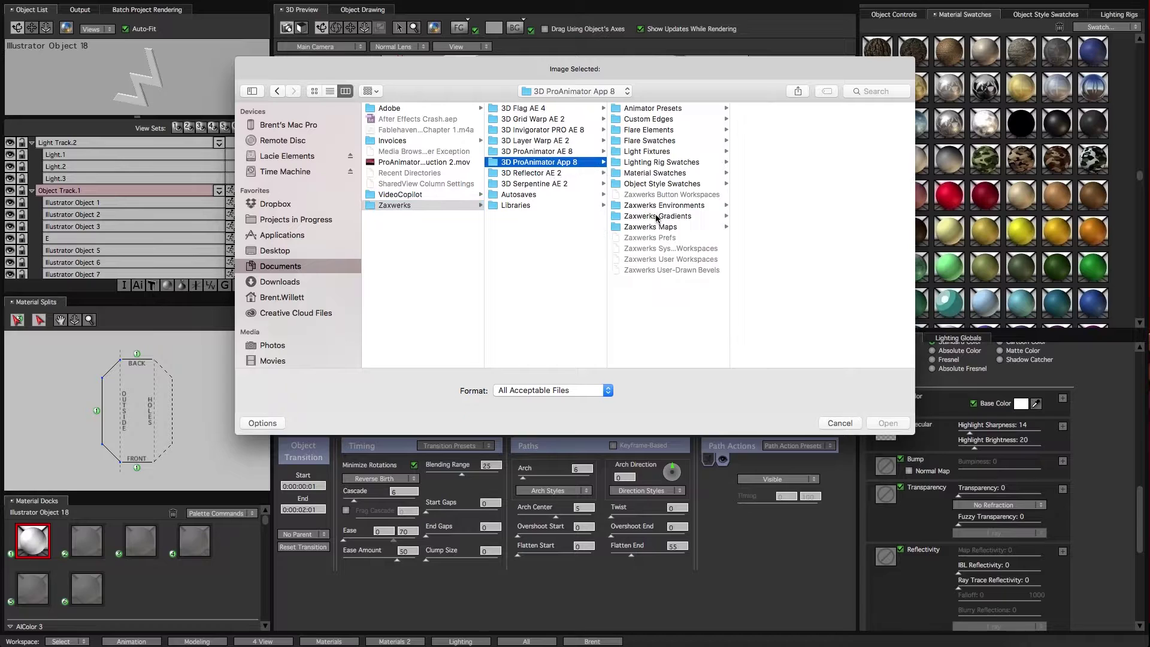
{"action": "left_click", "coordinate": [670, 207]}
{"action": "left_click", "coordinate": [782, 281]}
{"action": "left_click", "coordinate": [888, 424]}
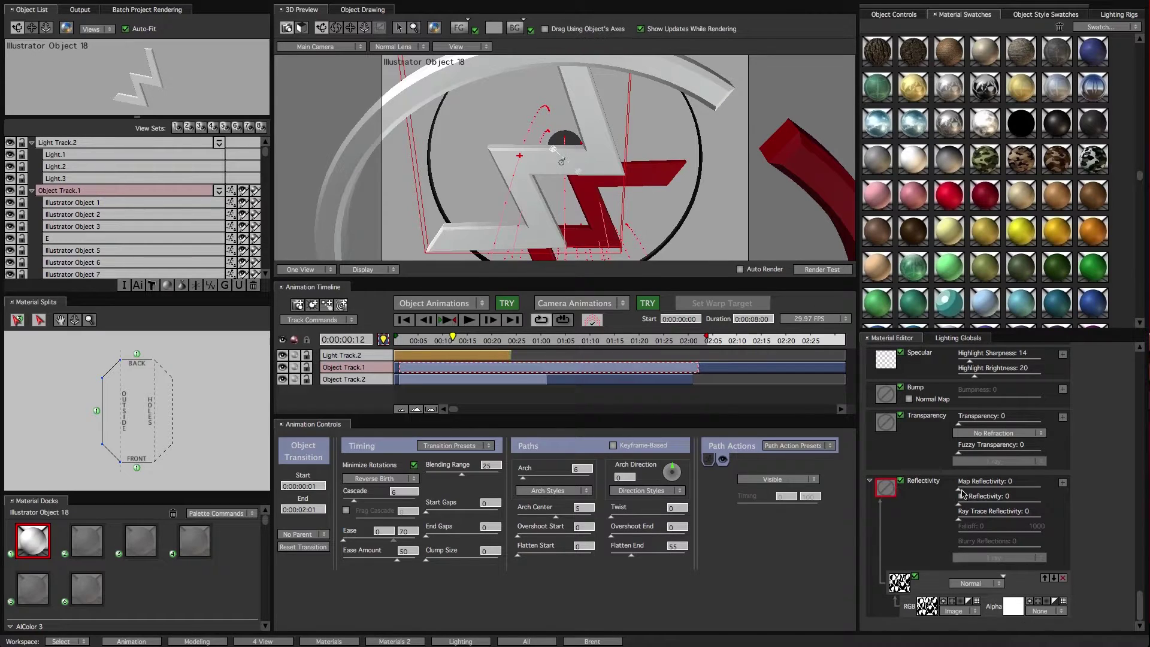
- Set the zigzag's Map Reflectivity to 8, then select the red arc's material
{"action": "left_click", "coordinate": [965, 489]}
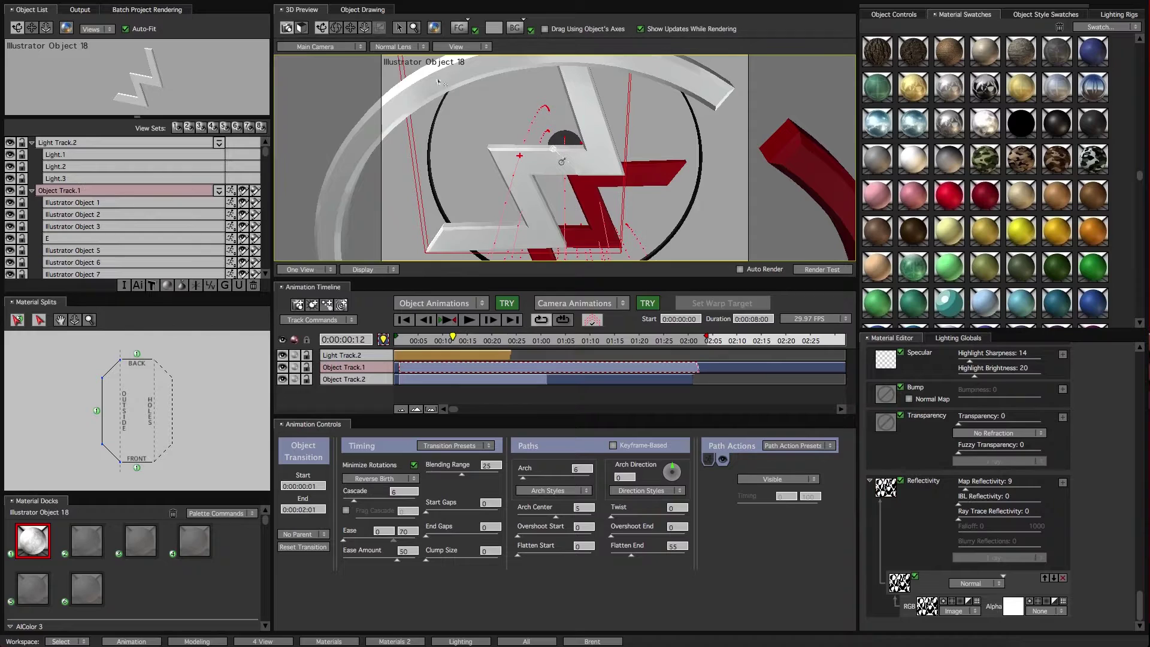
{"action": "left_click", "coordinate": [966, 489]}
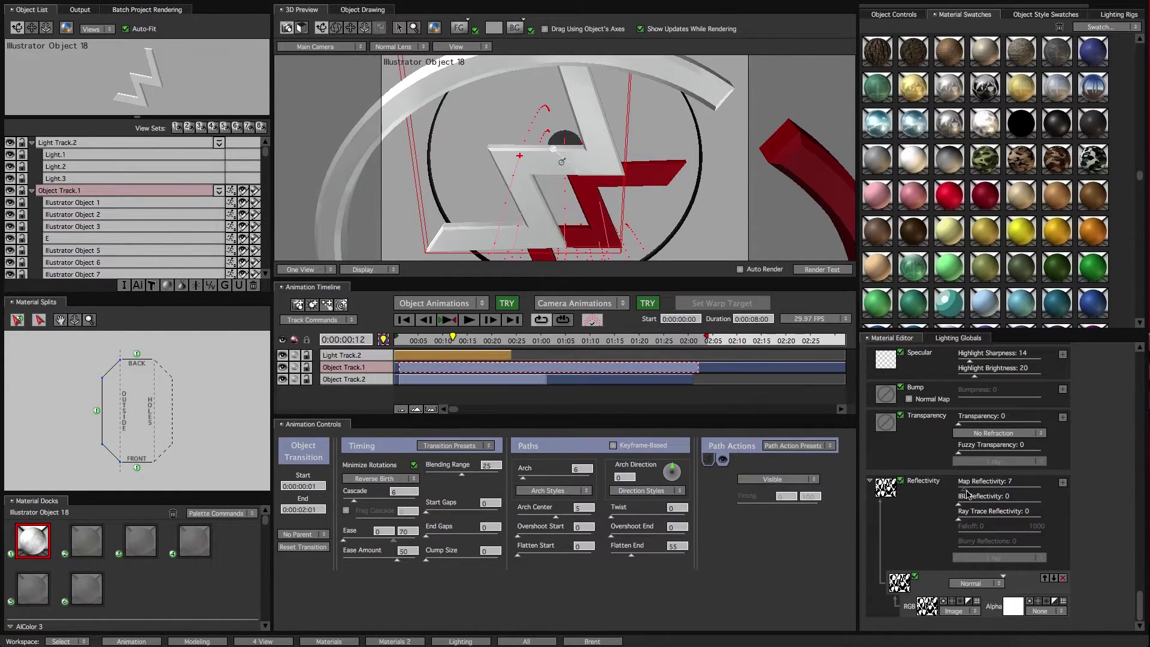
{"action": "left_click", "coordinate": [965, 489]}
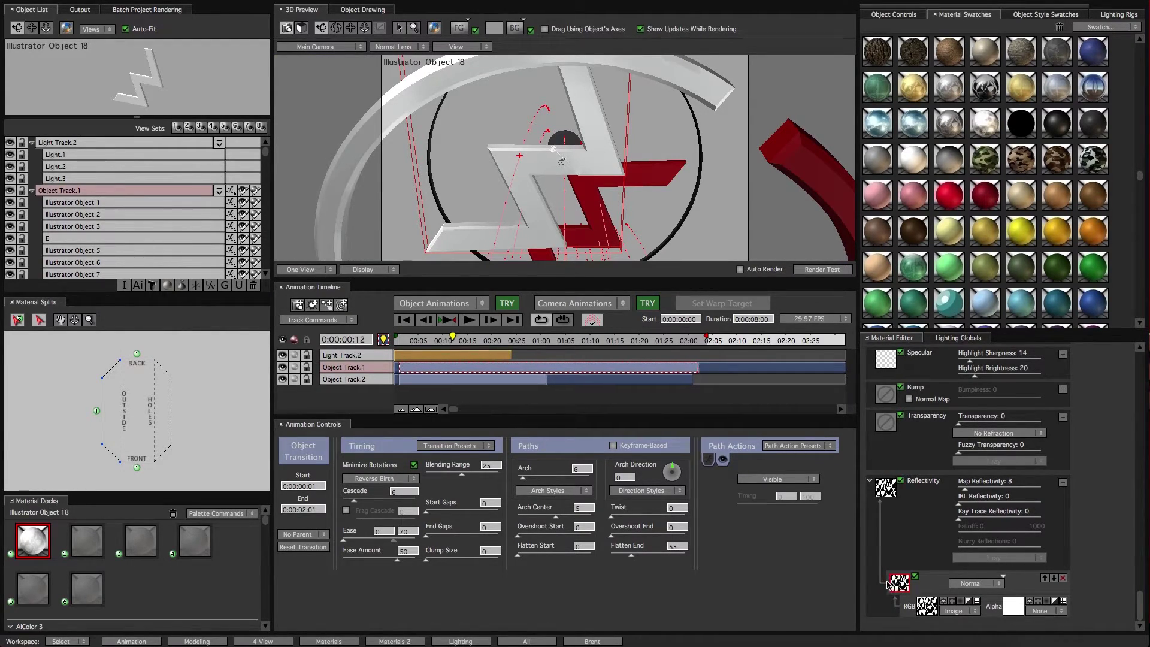
{"action": "left_click", "coordinate": [817, 185]}
{"action": "left_click", "coordinate": [33, 547]}
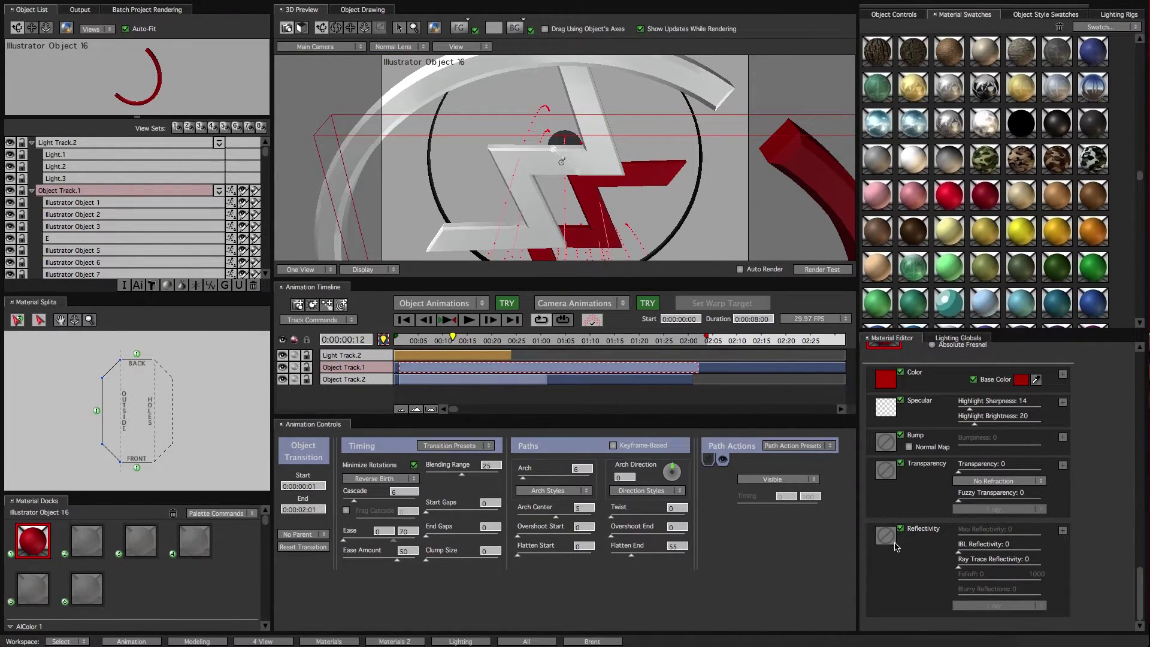
- Add a reflection map layer to the red arc's material at Map Reflectivity 13
{"action": "left_click", "coordinate": [1063, 531]}
{"action": "scroll", "coordinate": [1042, 551], "scroll_direction": "down", "scroll_amount": 2}
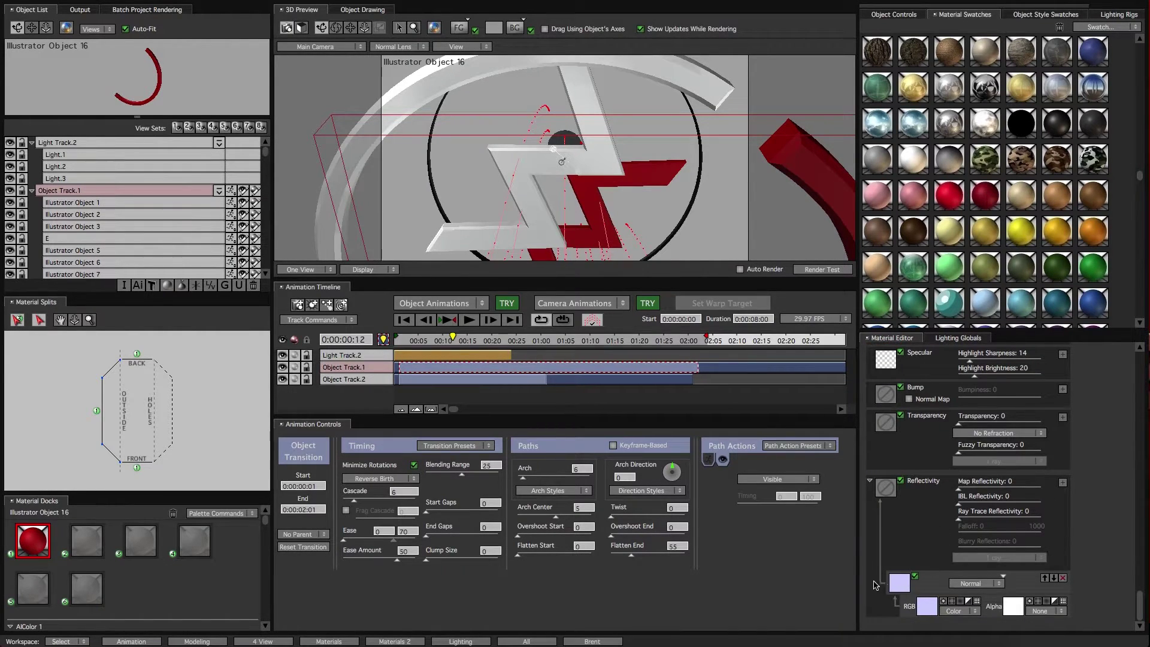
{"action": "left_click", "coordinate": [899, 584]}
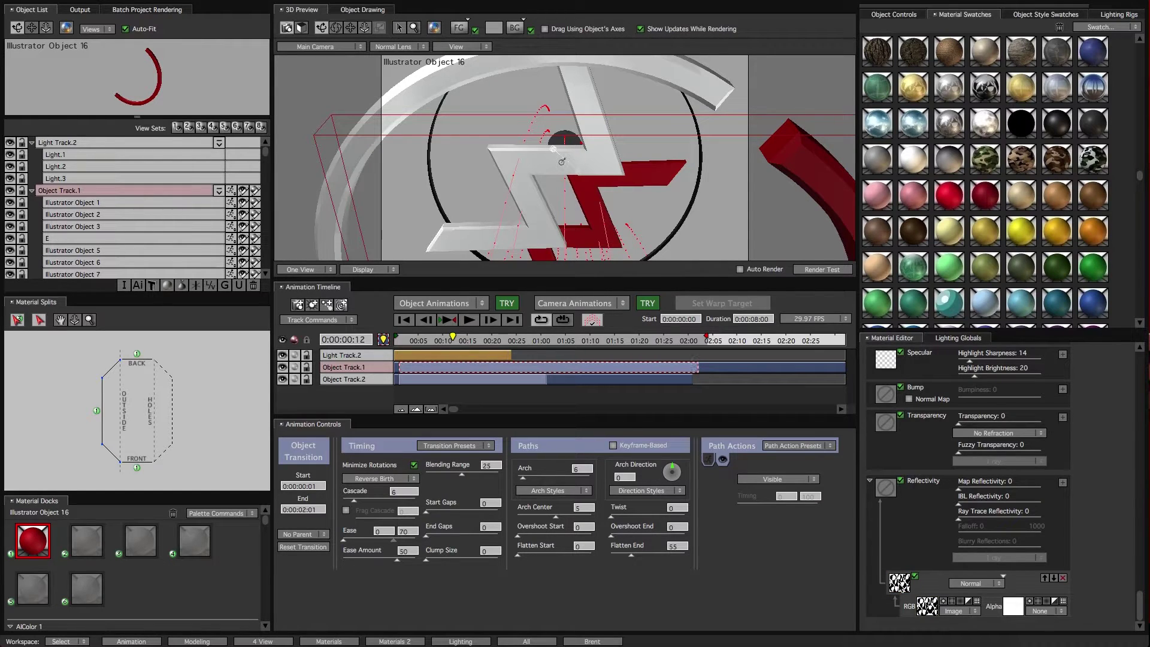
{"action": "left_click", "coordinate": [966, 490]}
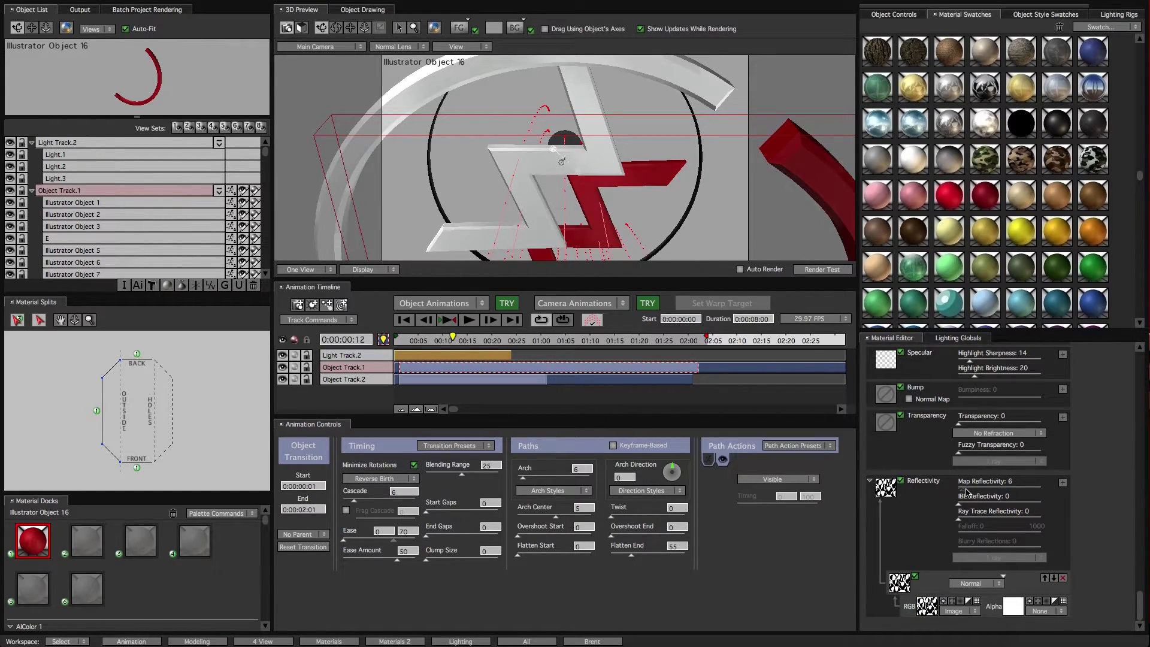
{"action": "left_click_drag", "start_coordinate": [966, 492], "coordinate": [966, 492]}
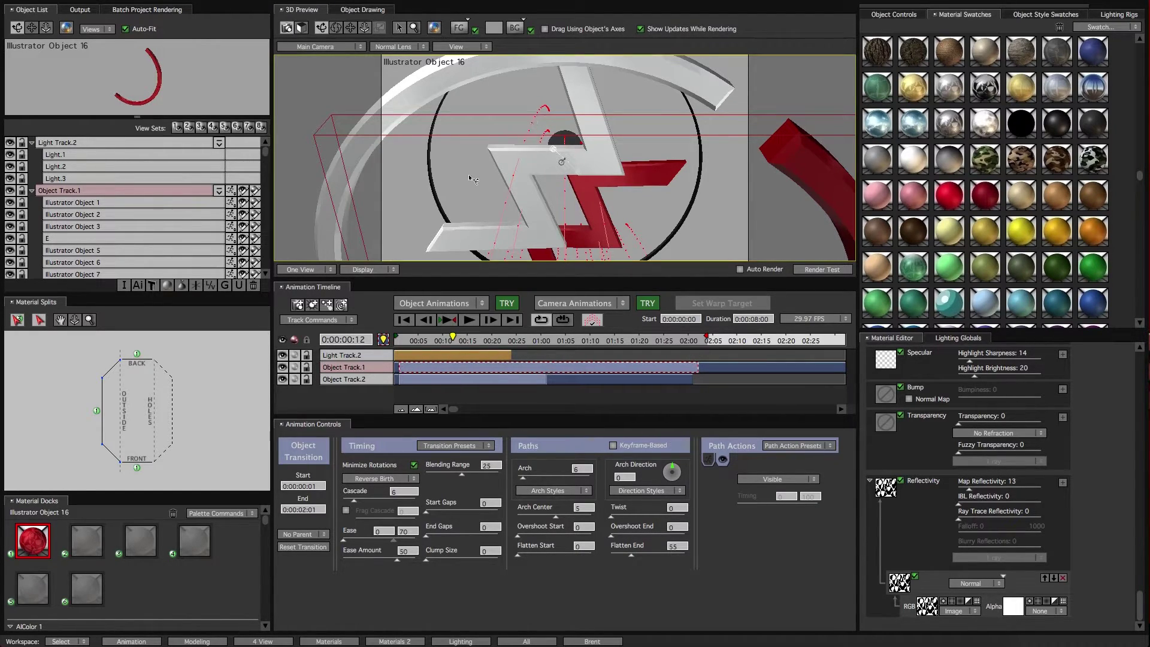
- Give the black circle's material a reflection map at Map Reflectivity 18
{"action": "left_click", "coordinate": [436, 191]}
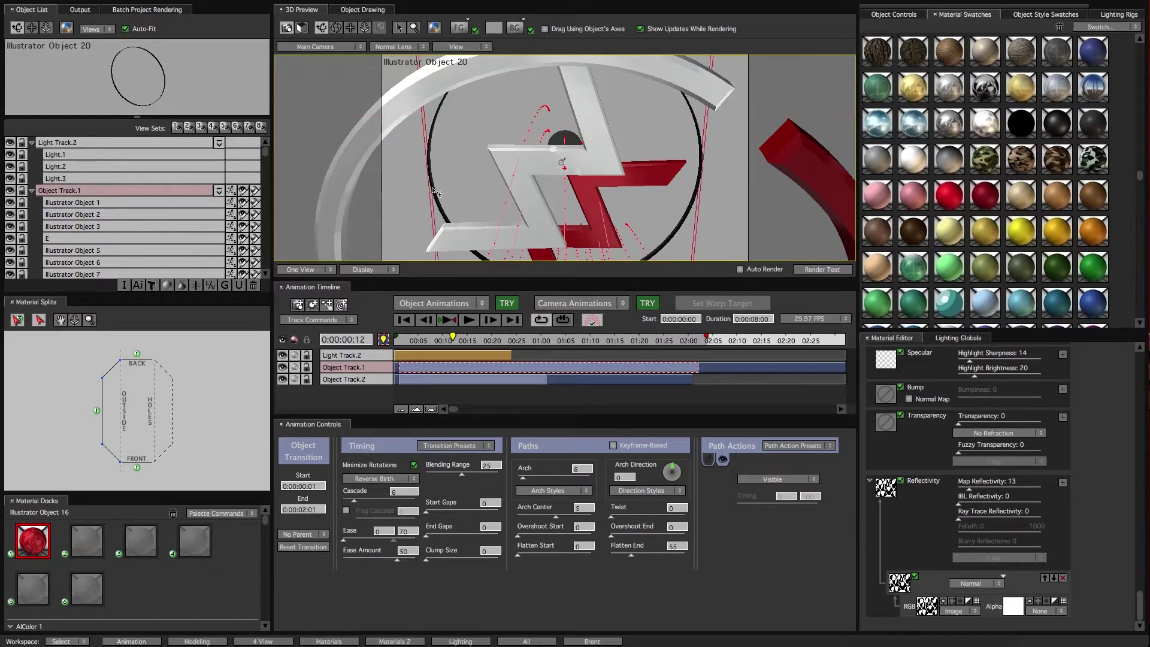
{"action": "left_click", "coordinate": [27, 542]}
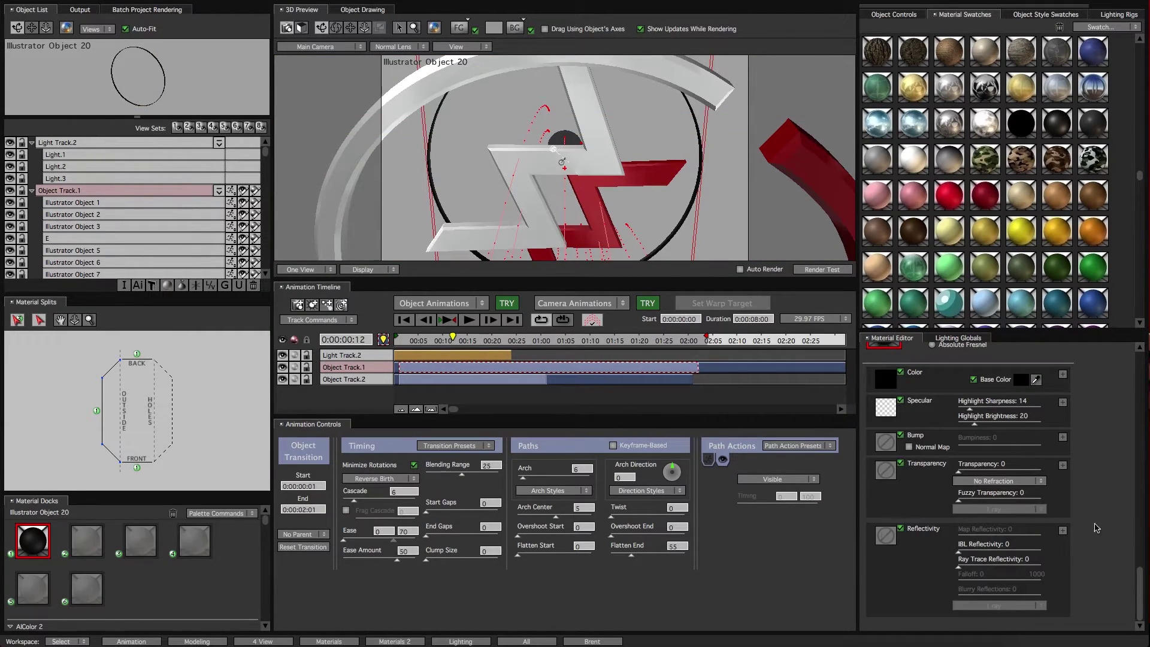
{"action": "left_click", "coordinate": [1064, 531]}
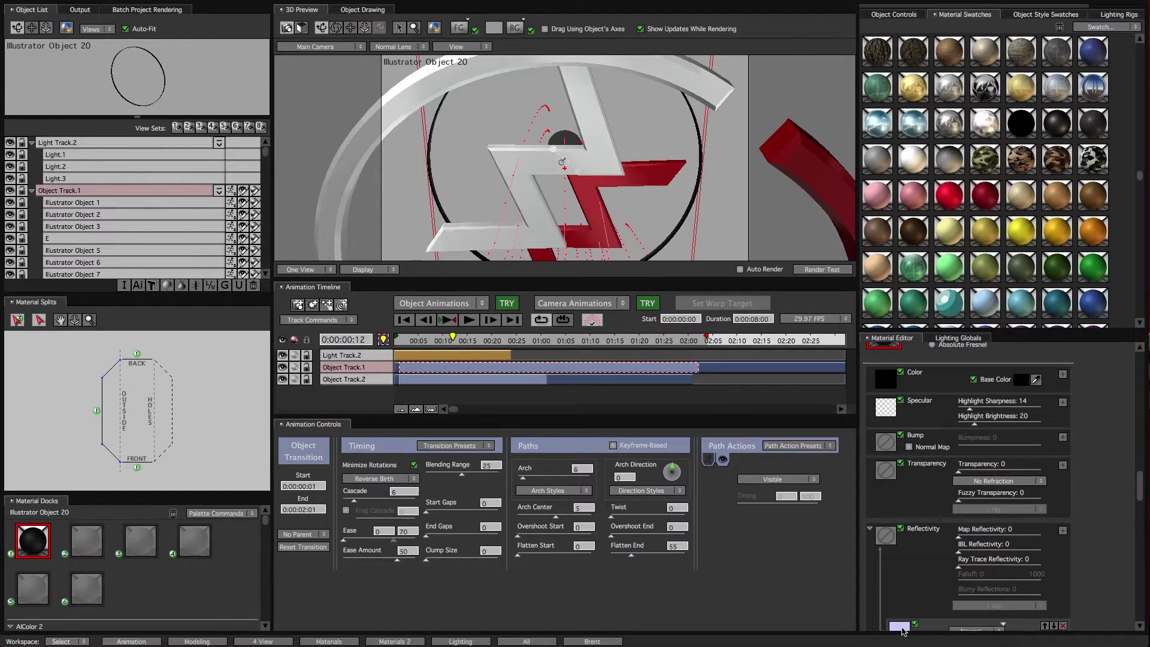
{"action": "scroll", "coordinate": [952, 575], "scroll_direction": "down", "scroll_amount": 2}
{"action": "left_click_drag", "start_coordinate": [963, 492], "coordinate": [974, 491]}
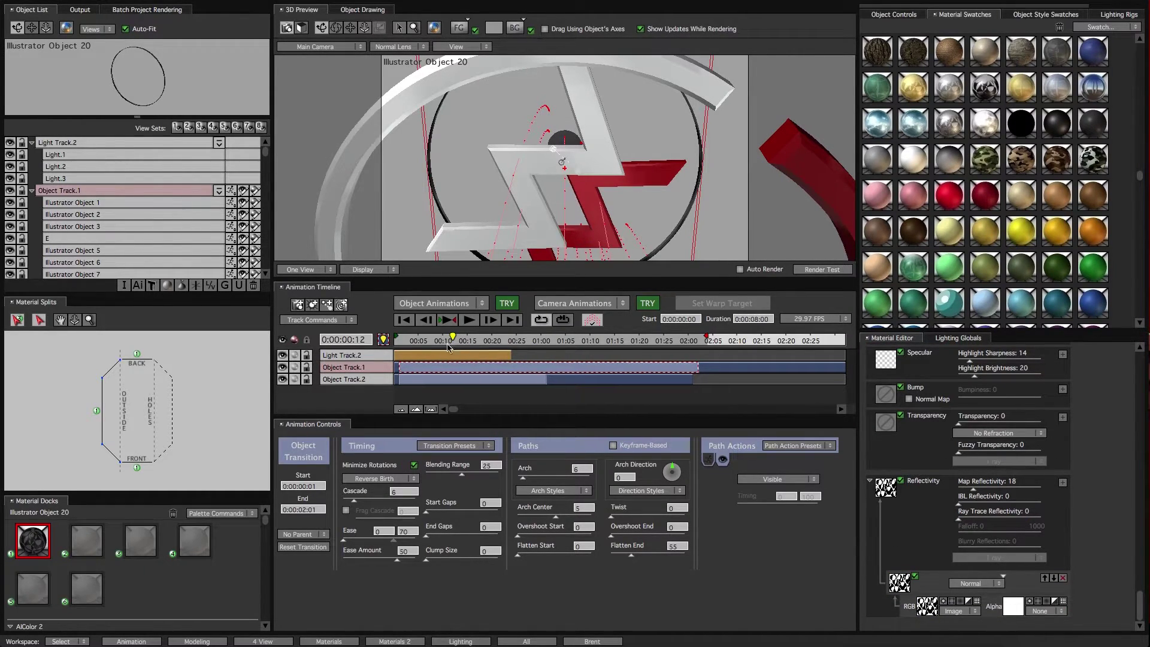
{"action": "mouse_move", "coordinate": [454, 339]}
{"action": "left_mouse_down"}
{"action": "mouse_move", "coordinate": [707, 339]}
{"action": "mouse_move", "coordinate": [457, 339]}
{"action": "left_mouse_up"}
- Set Ray Trace Reflectivity to 36, render a test frame, and review the animation
{"action": "left_click", "coordinate": [521, 339]}
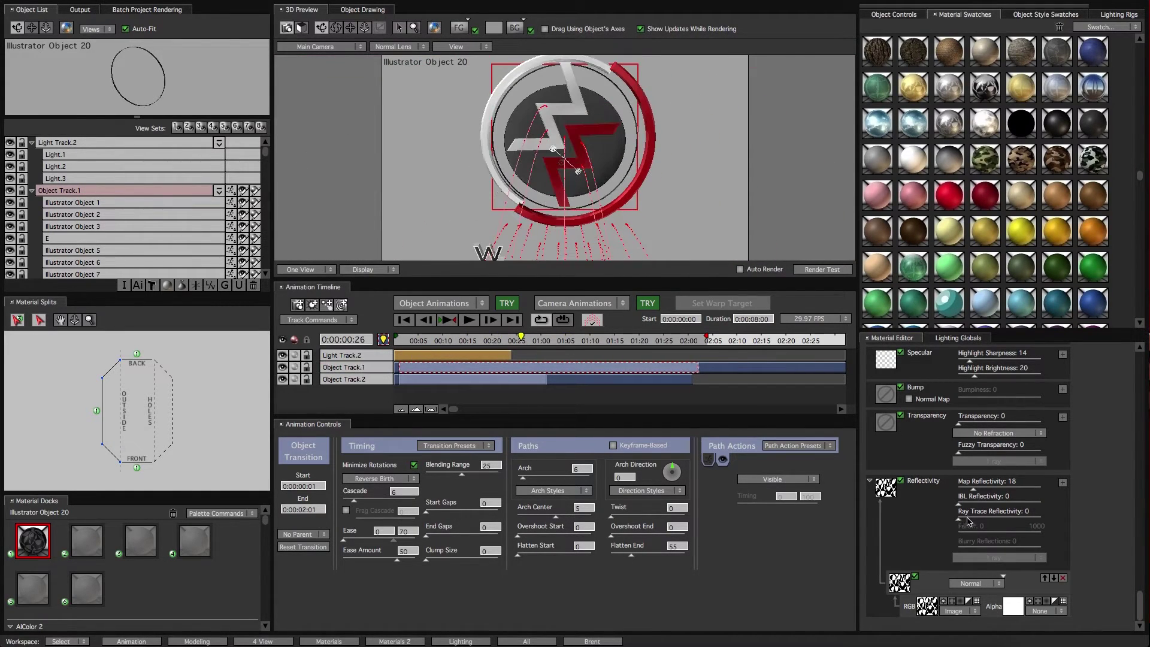
{"action": "left_click_drag", "start_coordinate": [962, 519], "coordinate": [987, 520]}
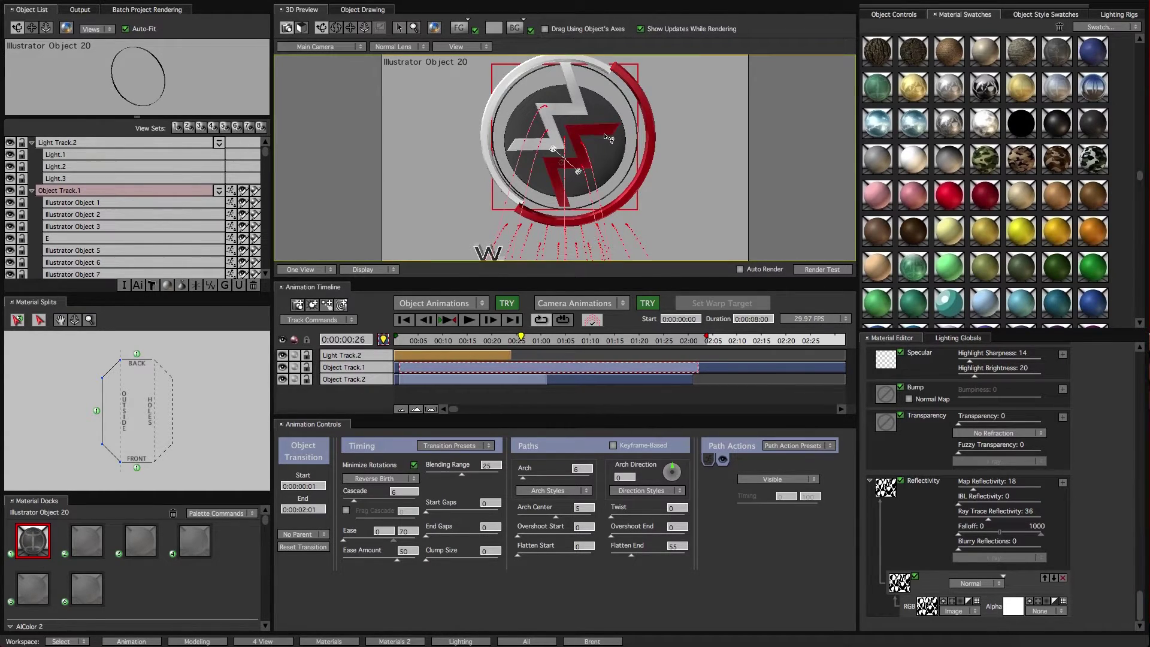
{"action": "left_click", "coordinate": [829, 270]}
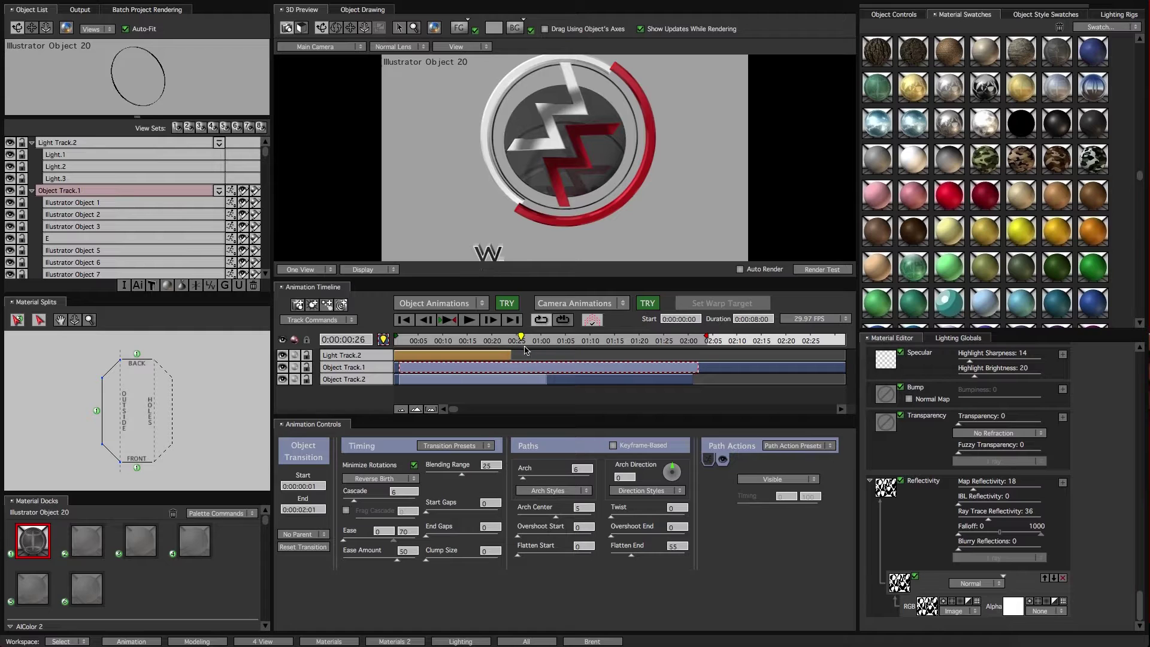
{"action": "left_click_drag", "start_coordinate": [523, 340], "coordinate": [600, 341]}
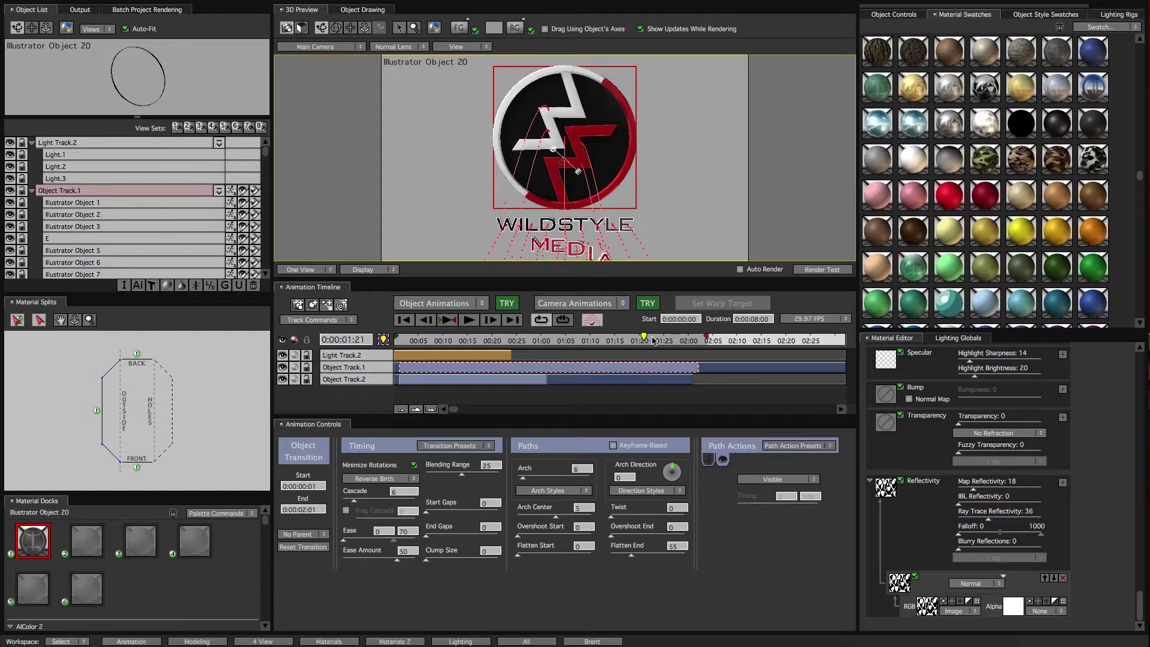
{"action": "left_click", "coordinate": [493, 341]}
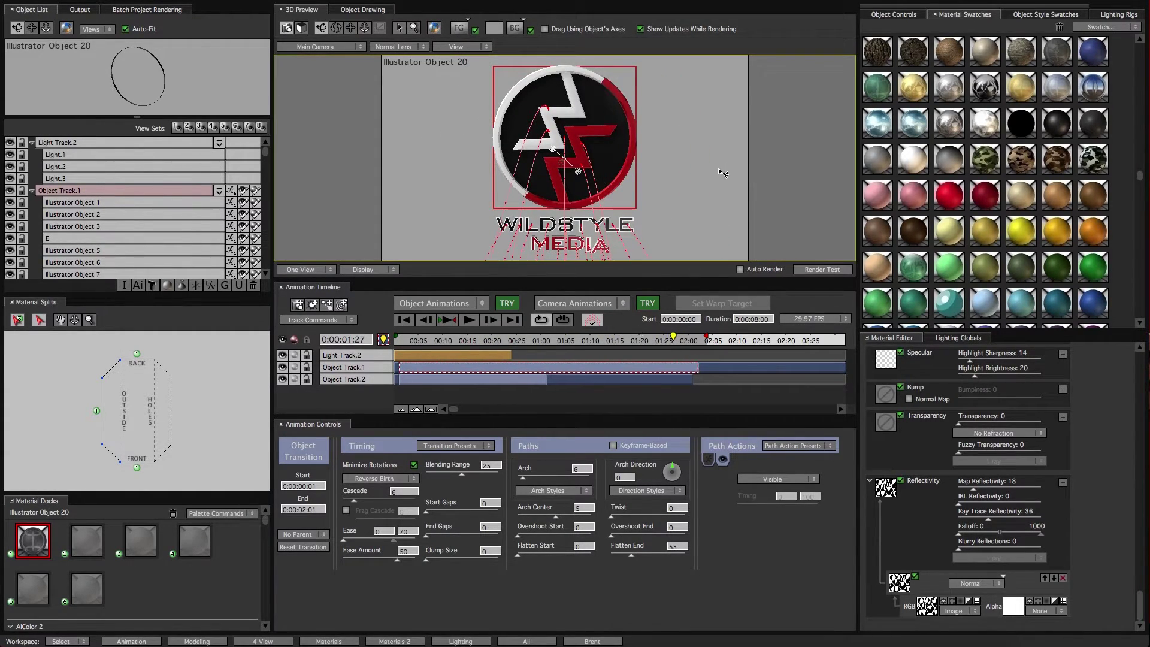
- Load Rampant_4K_CYC_BGs_001.jpg from the Stills folder as the scene background
{"action": "left_click", "coordinate": [516, 30]}
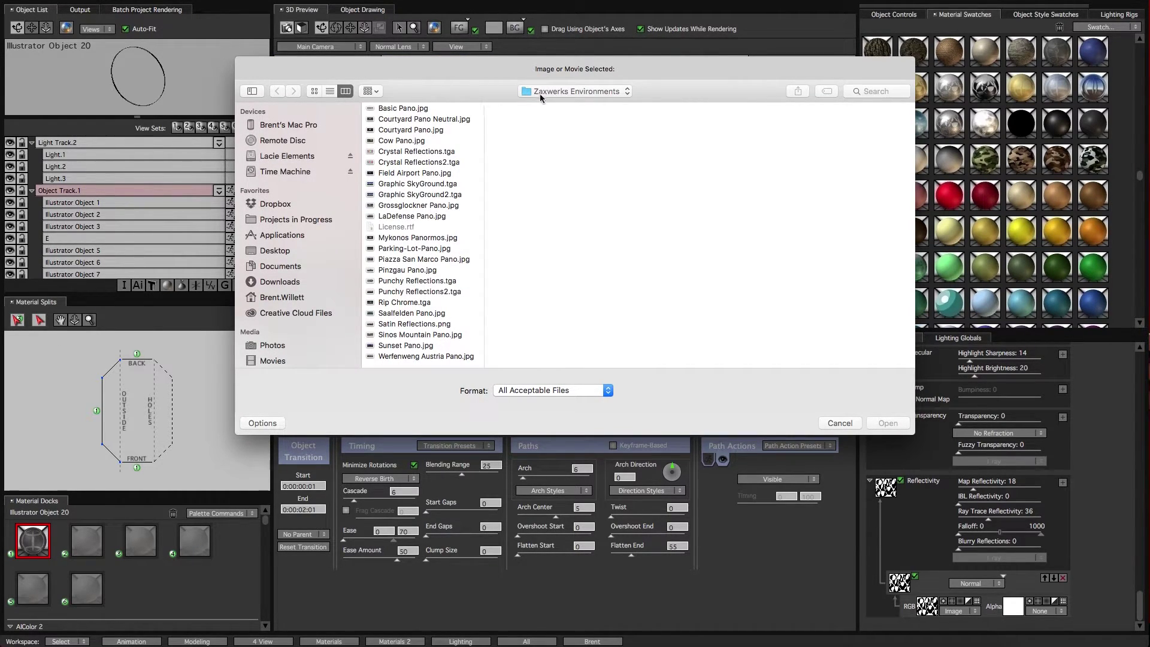
{"action": "left_click", "coordinate": [543, 93]}
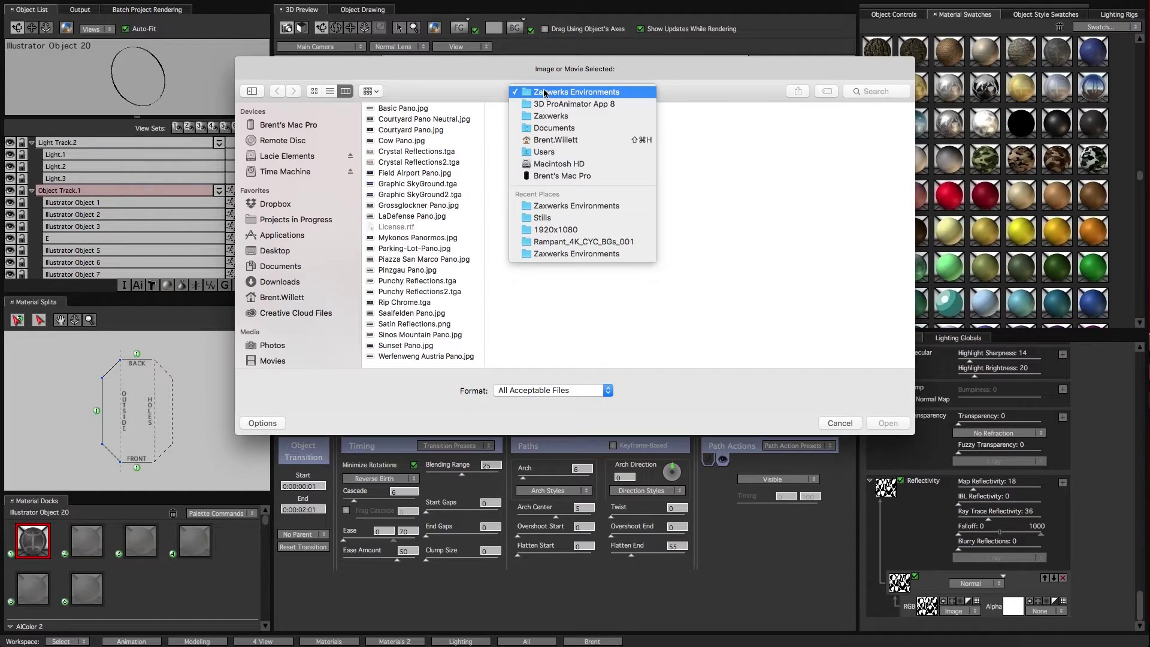
{"action": "left_click", "coordinate": [547, 217]}
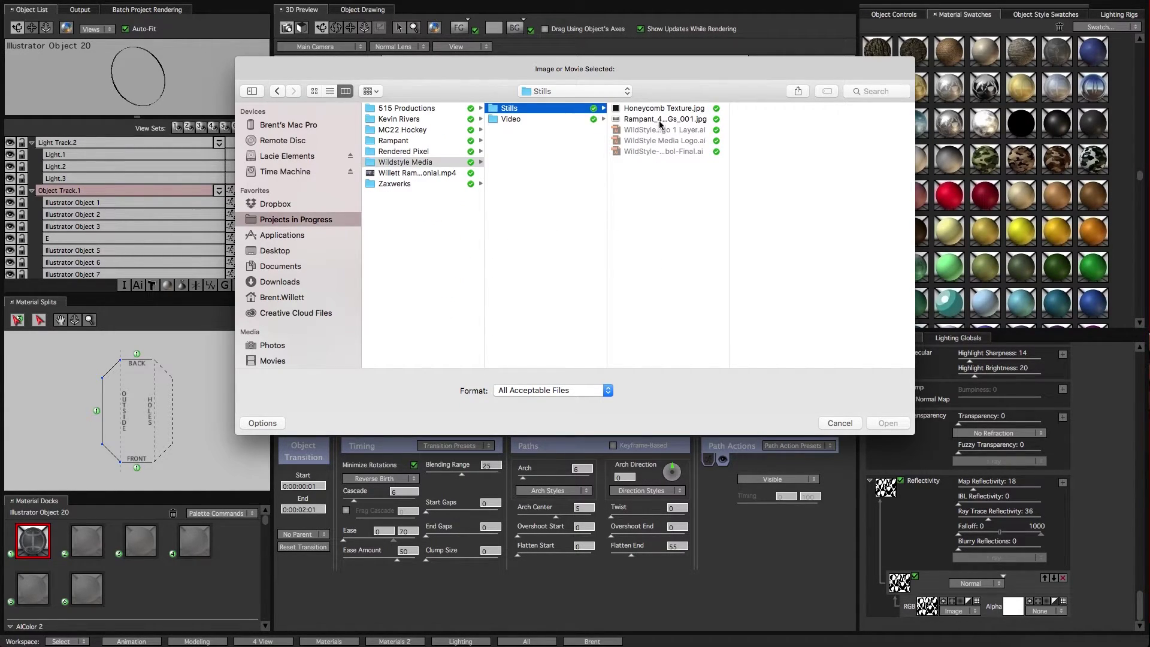
{"action": "left_click", "coordinate": [661, 120]}
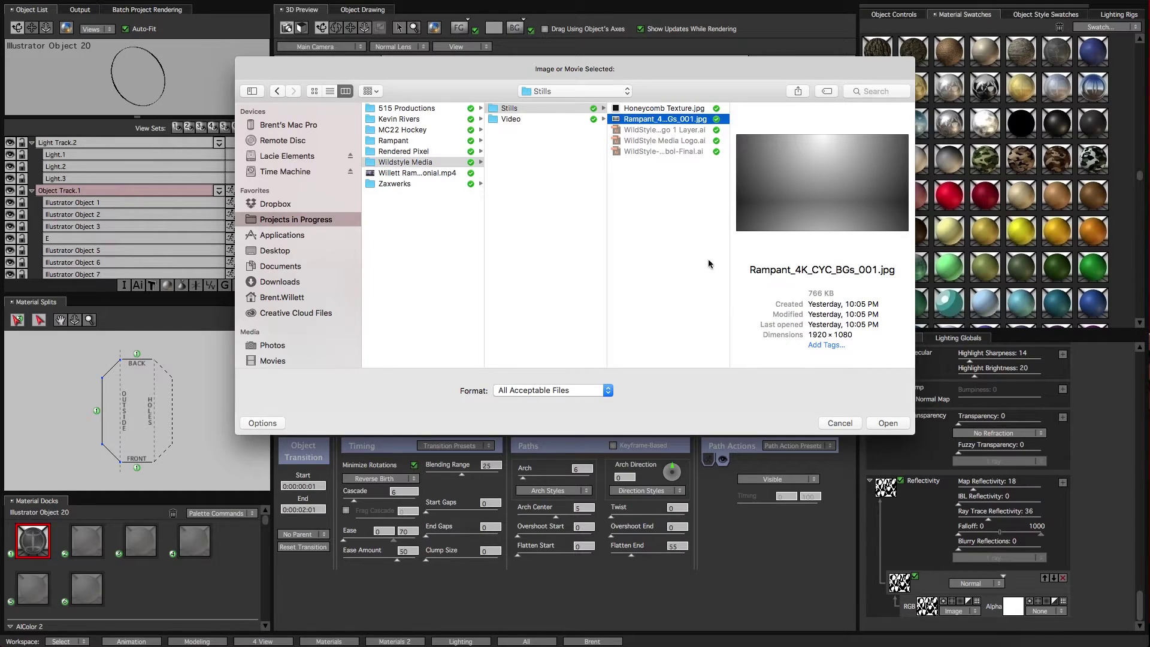
{"action": "left_click_drag", "start_coordinate": [730, 260], "coordinate": [774, 263]}
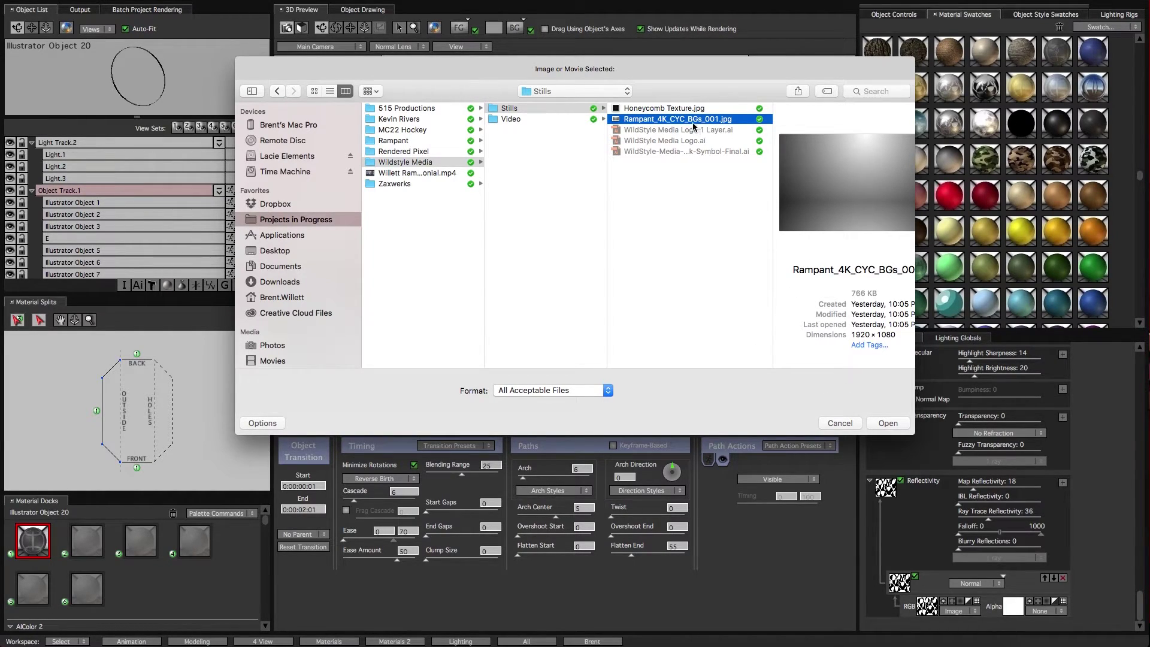
{"action": "left_click", "coordinate": [886, 424]}
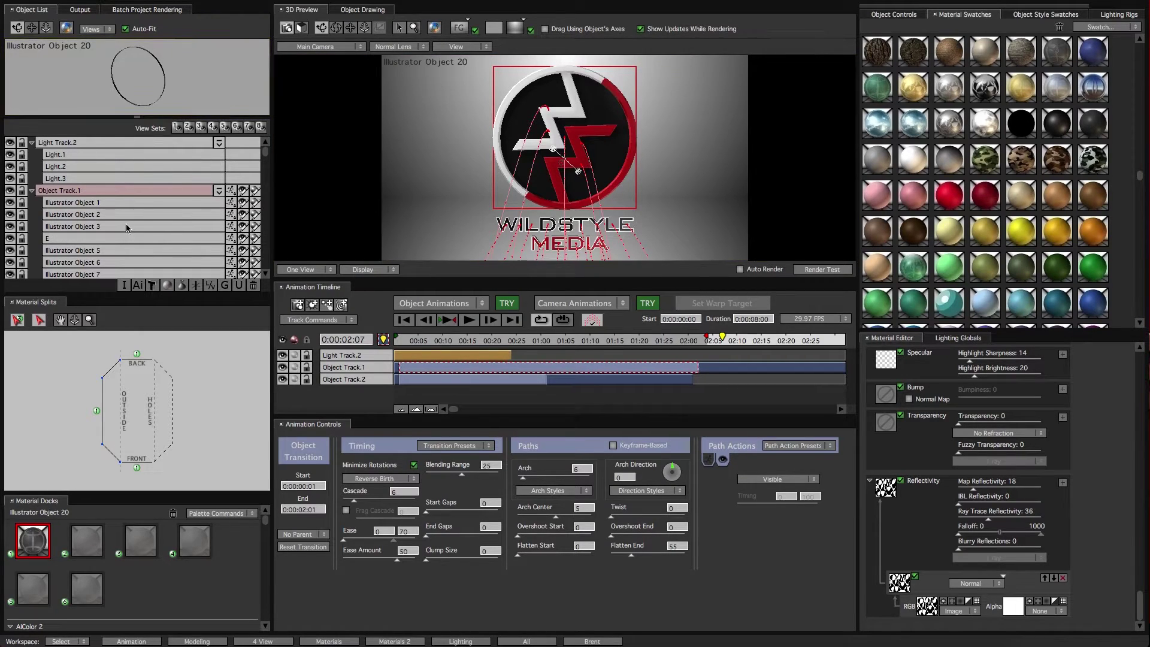
- Add a Ground primitive and lower it to Move Y -183 with Move XYZ enabled
{"action": "scroll", "coordinate": [127, 224], "scroll_direction": "down", "scroll_amount": 5}
{"action": "left_click", "coordinate": [60, 278]}
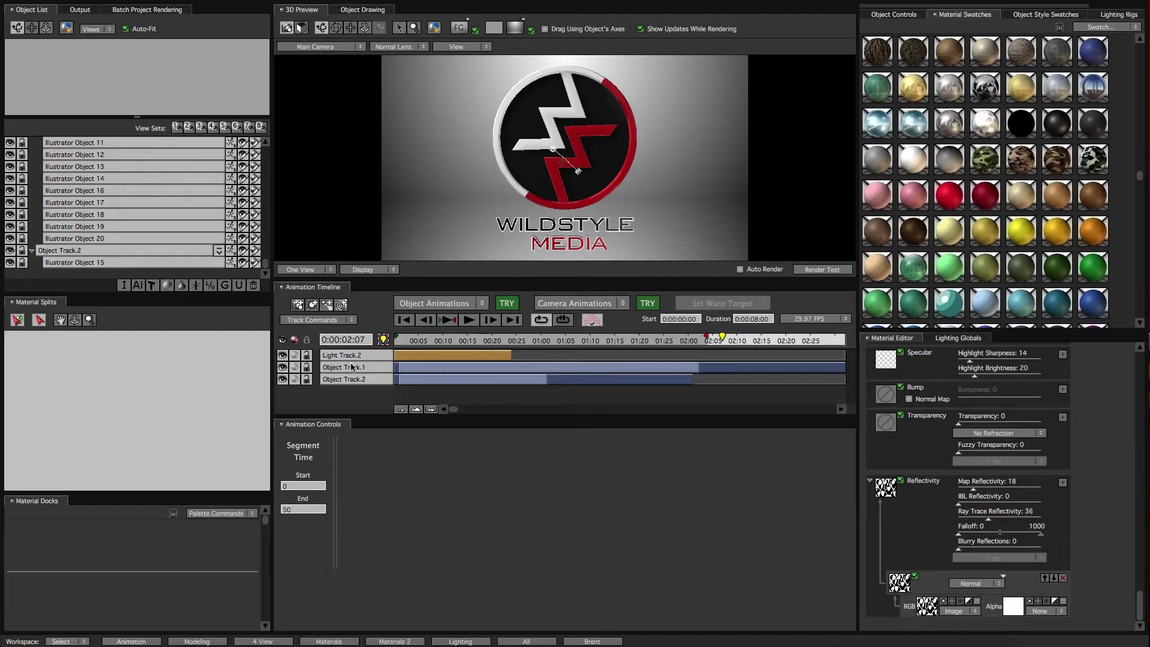
{"action": "left_click", "coordinate": [168, 288]}
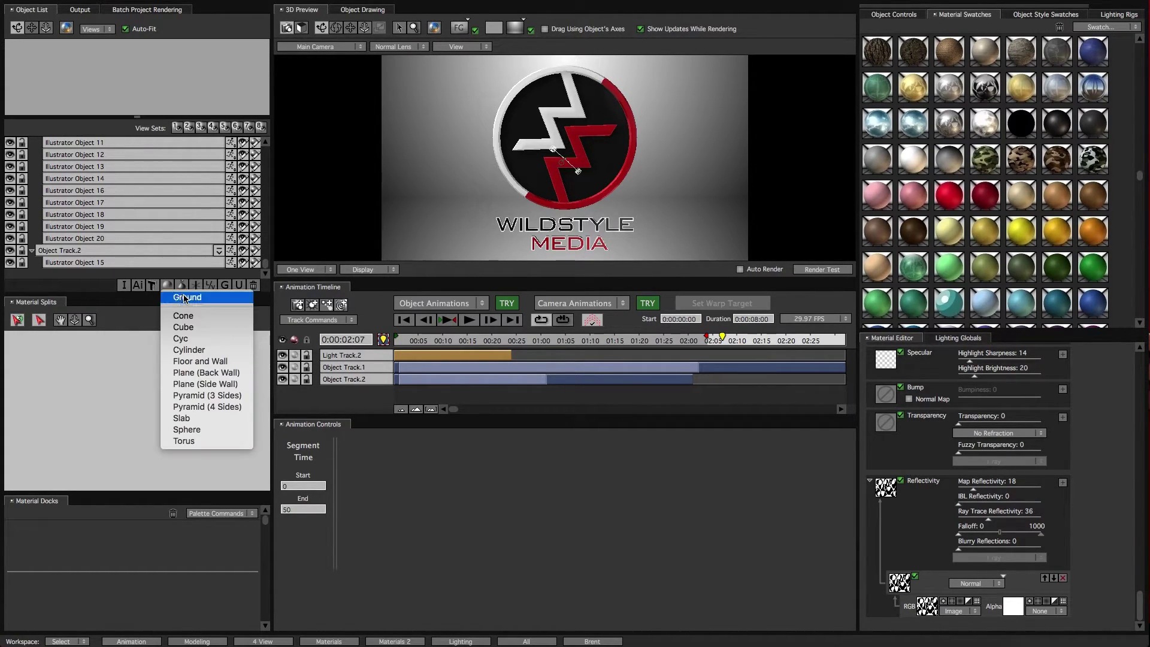
{"action": "left_click", "coordinate": [185, 299]}
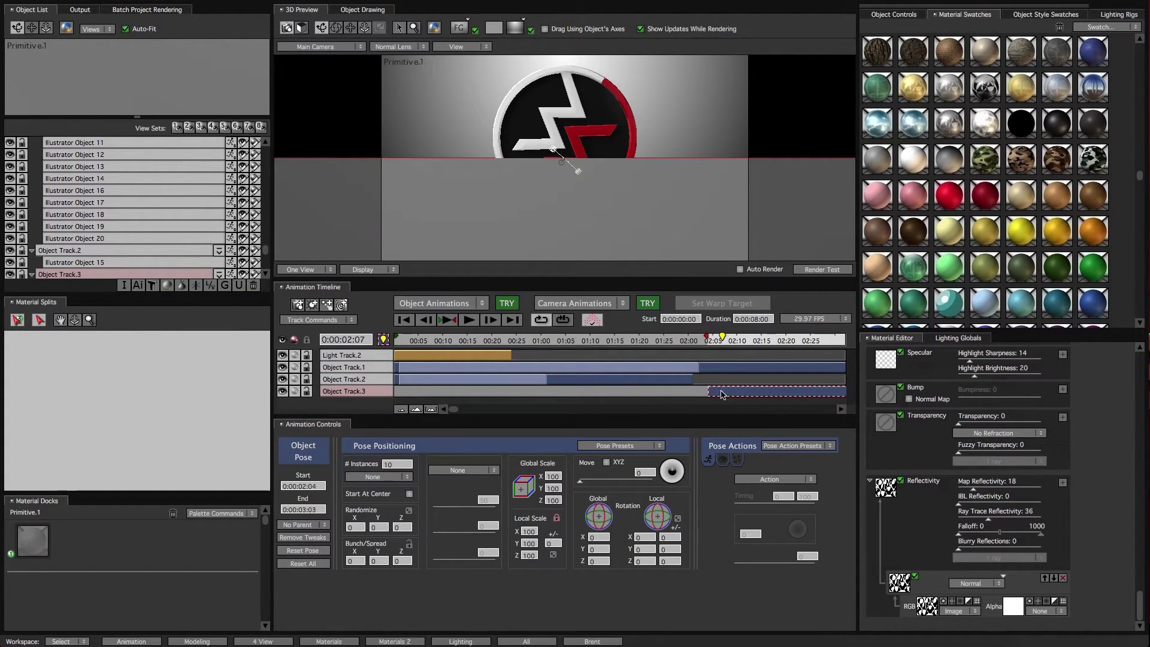
{"action": "left_click_drag", "start_coordinate": [723, 395], "coordinate": [718, 395]}
{"action": "left_click", "coordinate": [607, 463]}
{"action": "left_click_drag", "start_coordinate": [623, 480], "coordinate": [541, 513]}
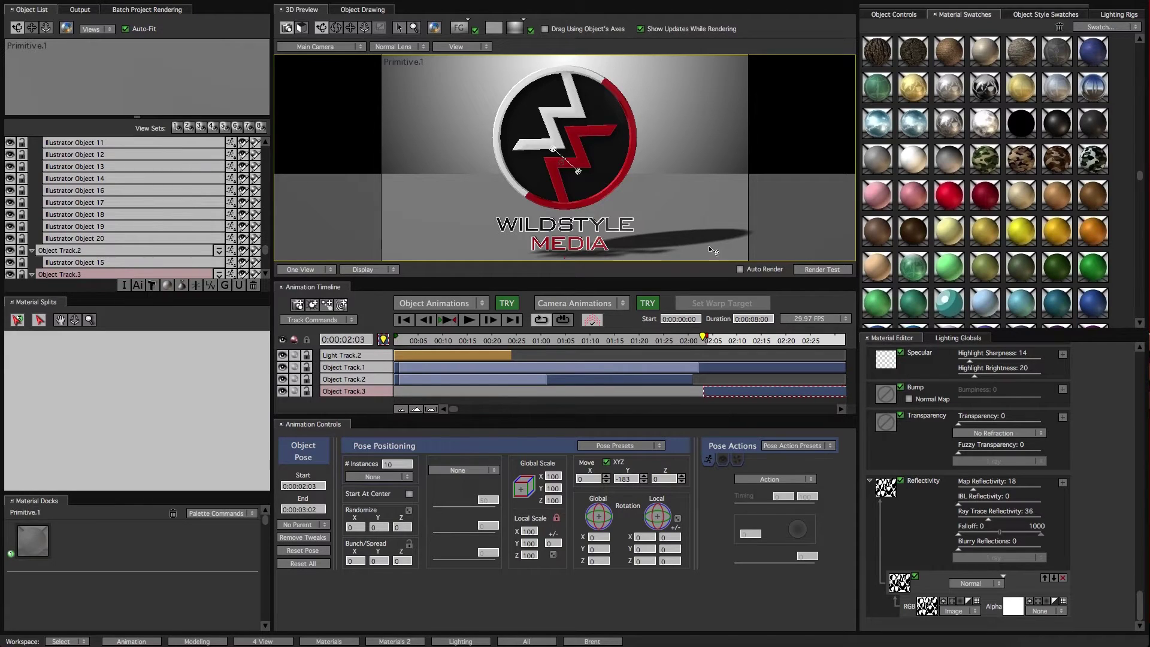
{"action": "left_click", "coordinate": [81, 10]}
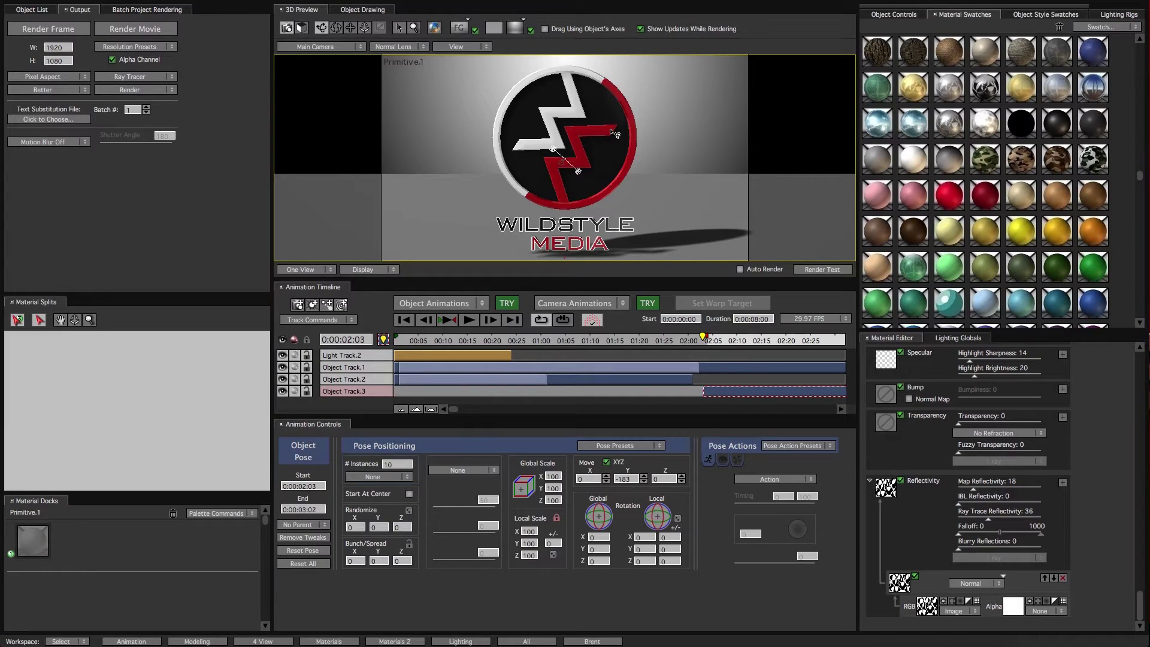
{"action": "left_click", "coordinate": [171, 78]}
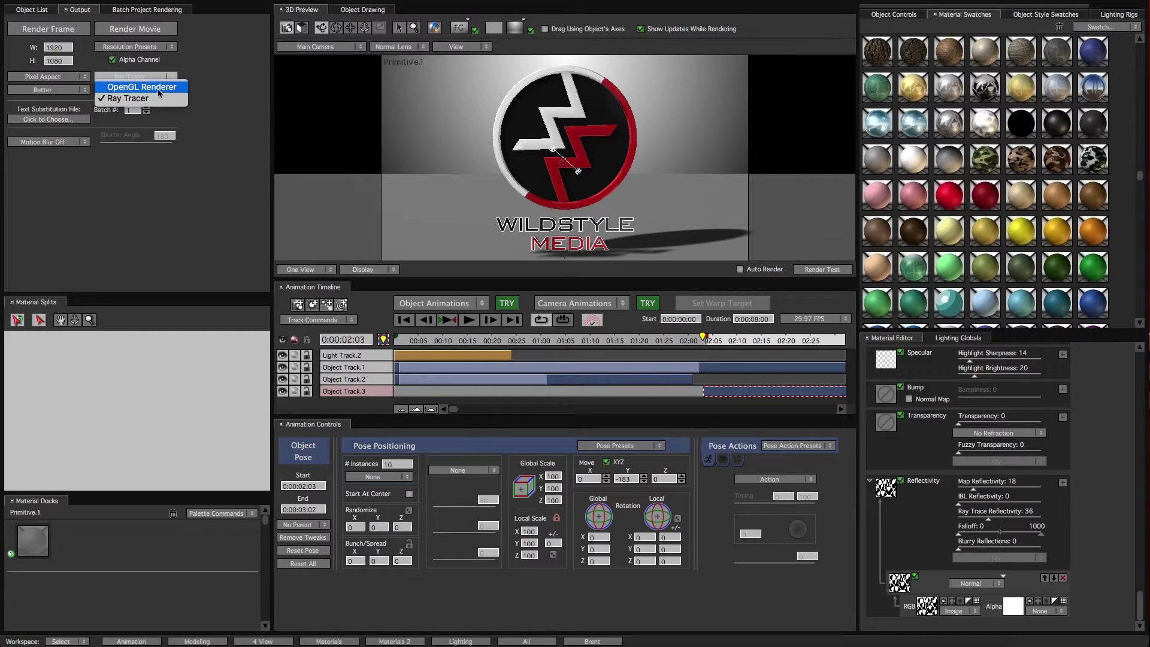
{"action": "left_click", "coordinate": [156, 98]}
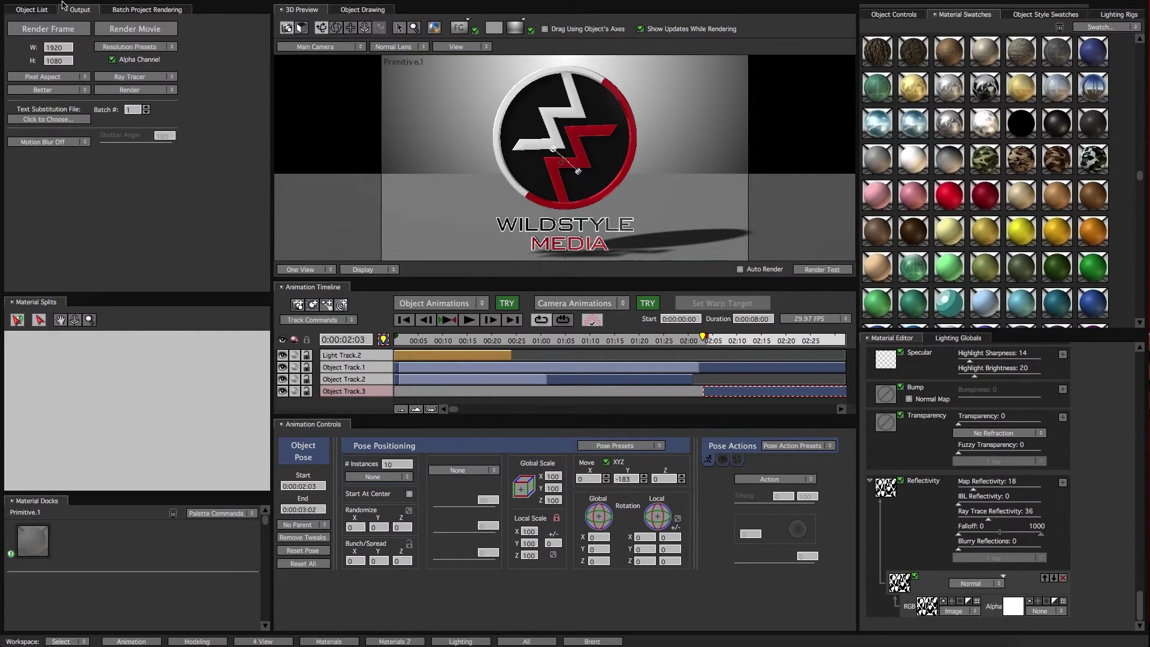
- Create a Shadow Catcher material, apply it to the ground plane, and render a test
{"action": "left_click", "coordinate": [33, 11]}
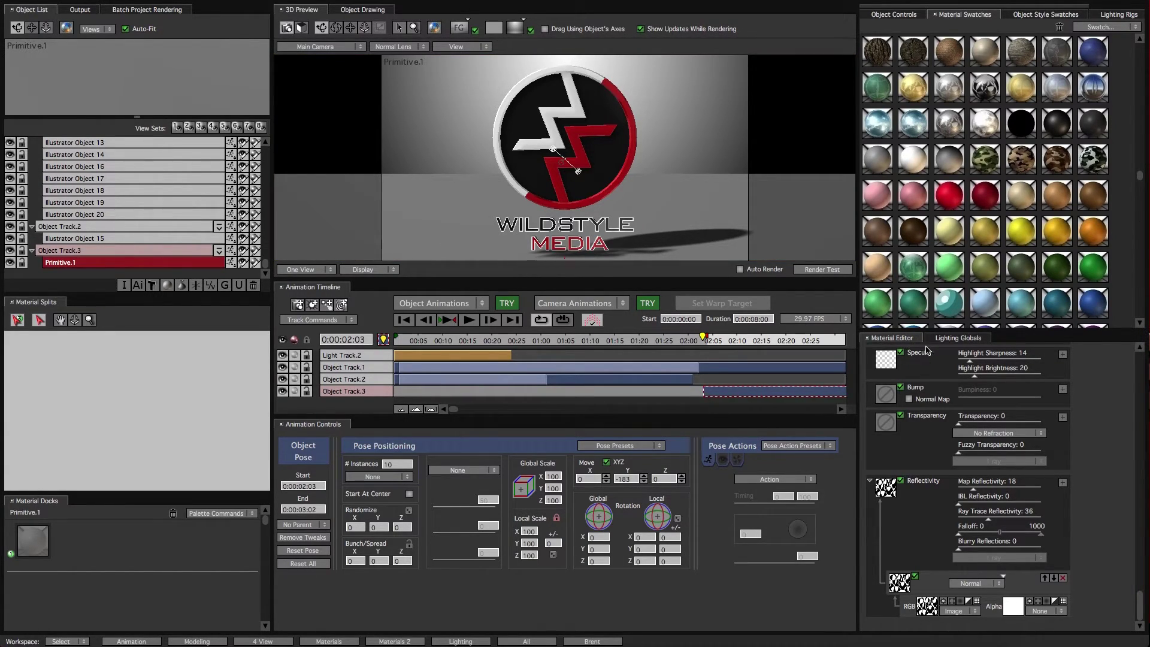
{"action": "scroll", "coordinate": [1078, 397], "scroll_direction": "up", "scroll_amount": 3}
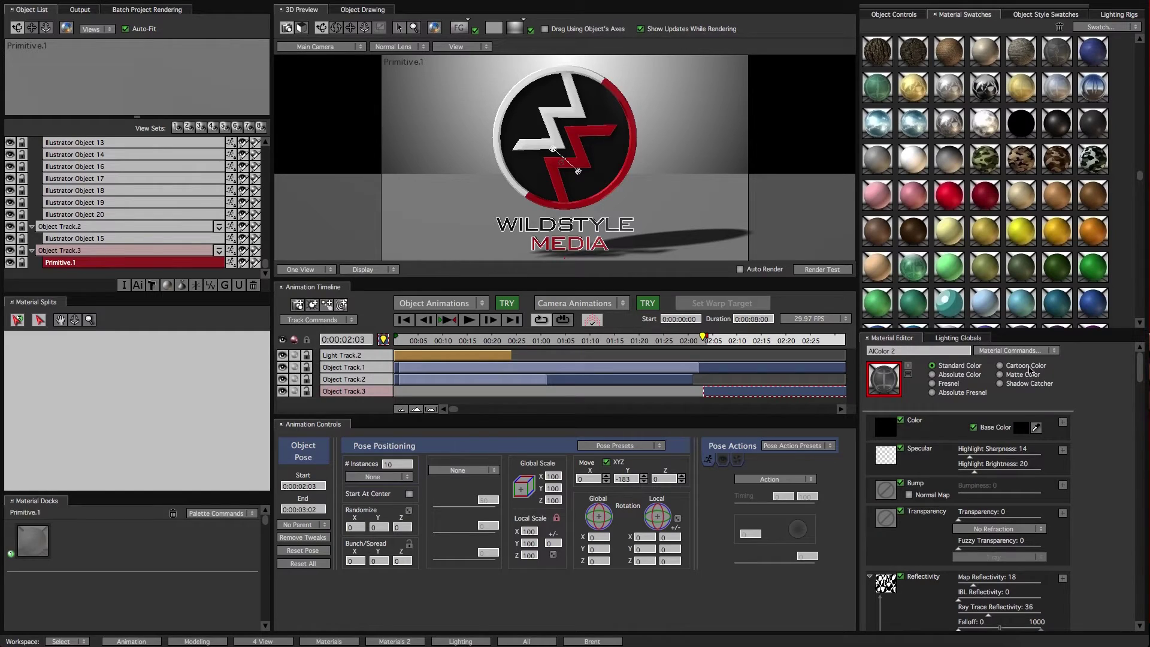
{"action": "left_click", "coordinate": [1014, 353]}
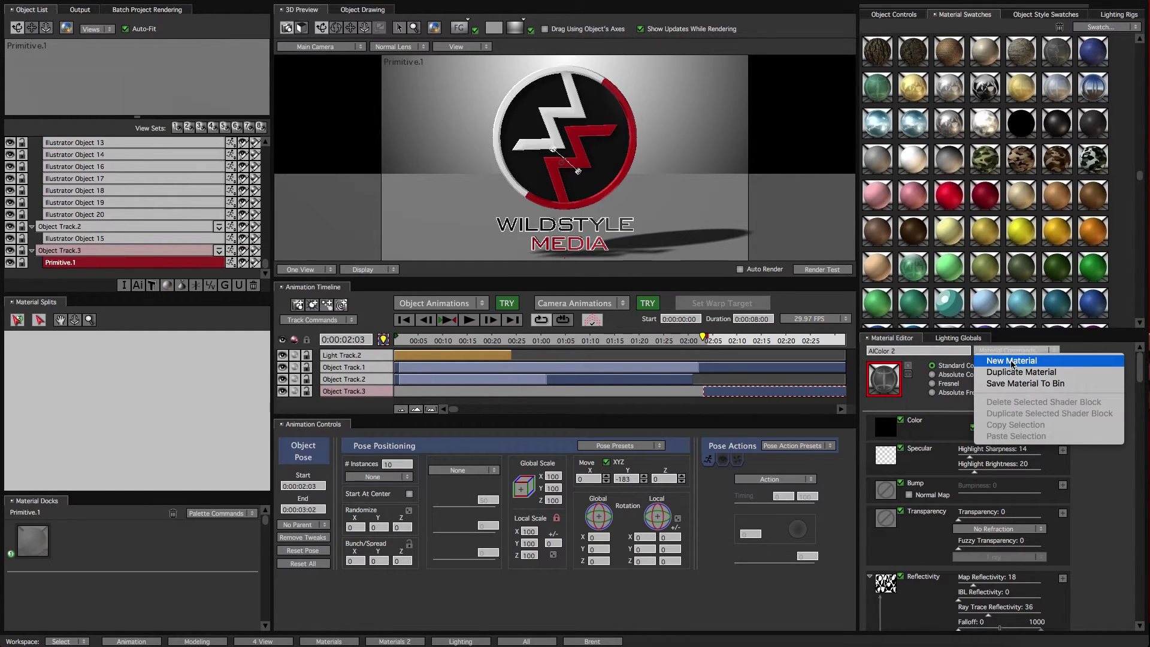
{"action": "left_click", "coordinate": [1012, 361]}
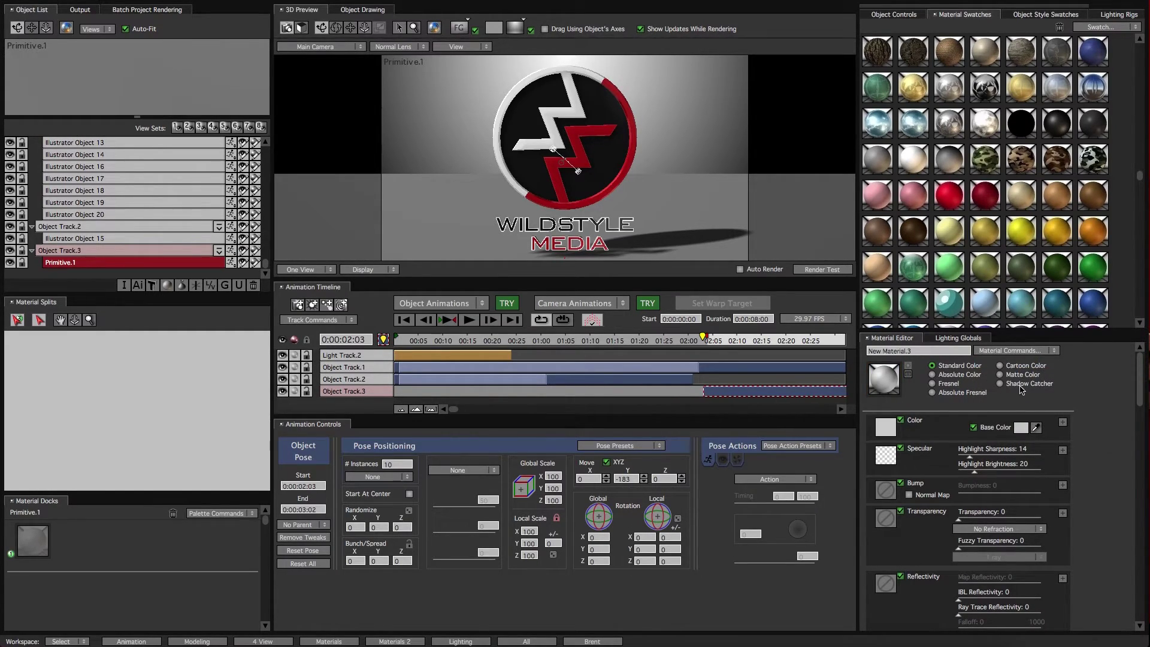
{"action": "left_click", "coordinate": [1020, 384]}
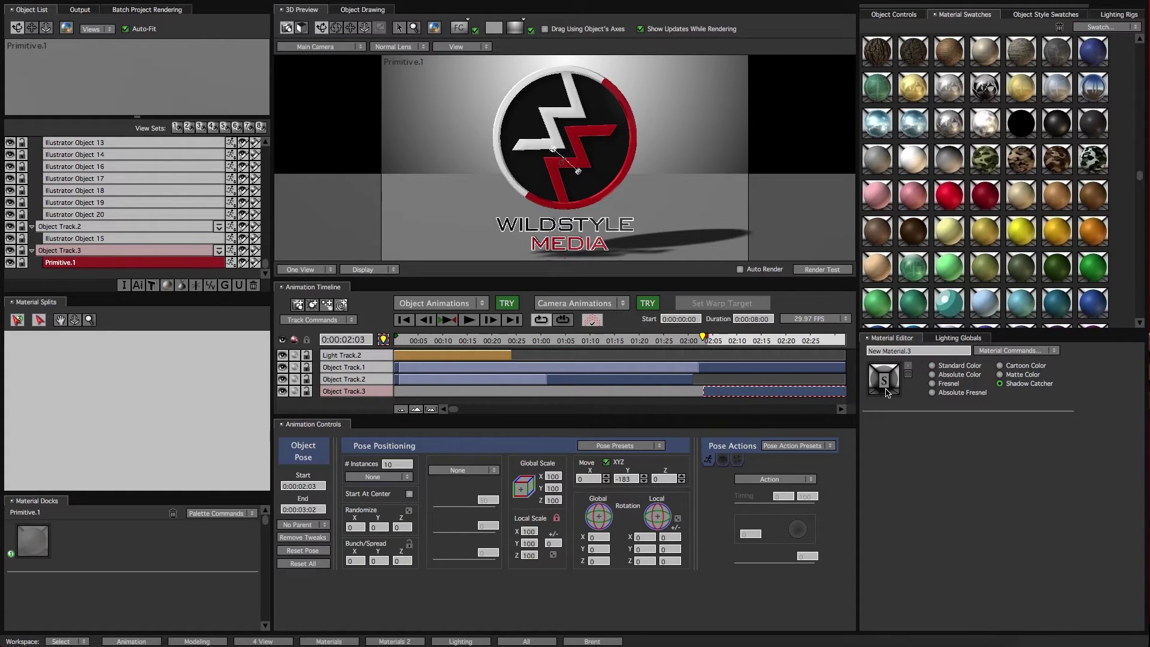
{"action": "left_click_drag", "start_coordinate": [886, 392], "coordinate": [805, 238]}
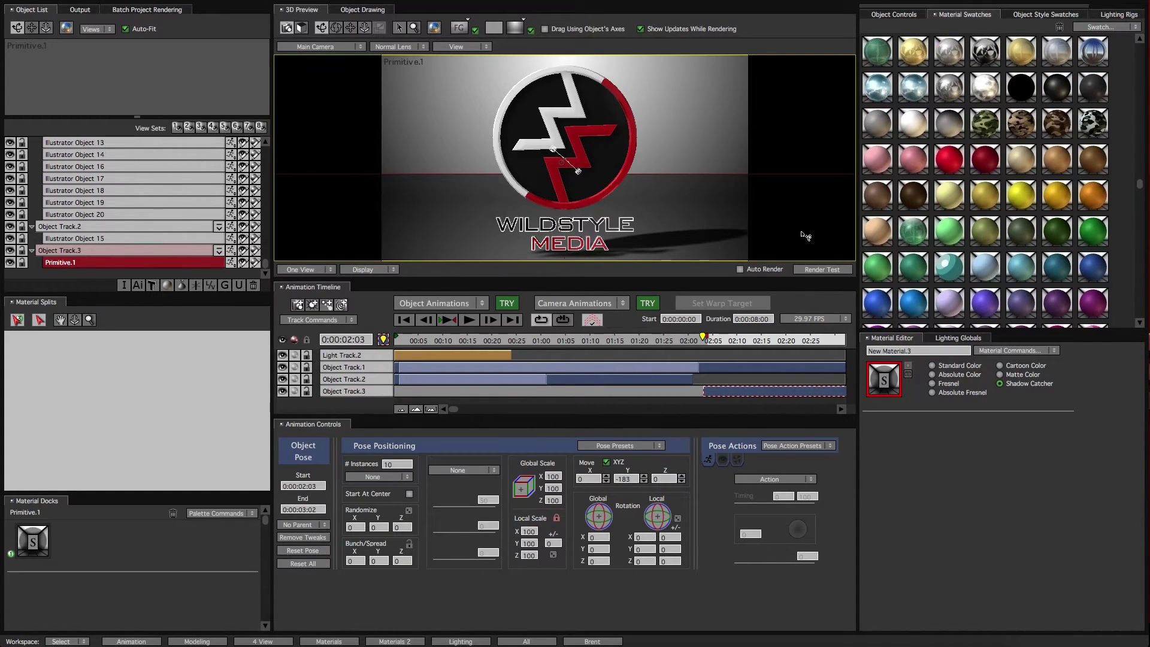
{"action": "left_click", "coordinate": [820, 270]}
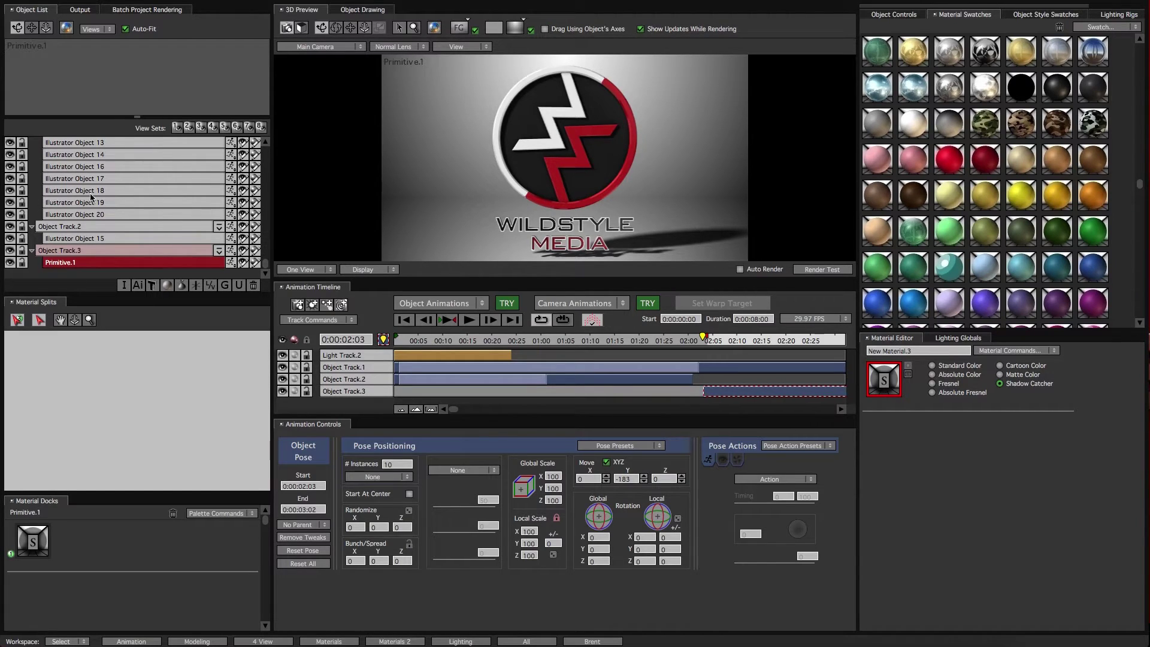
- Set Light.1's Shadow Darkness to 34.4 and Shadow Softness to 30, then test render
{"action": "left_click_drag", "start_coordinate": [265, 265], "coordinate": [267, 149]}
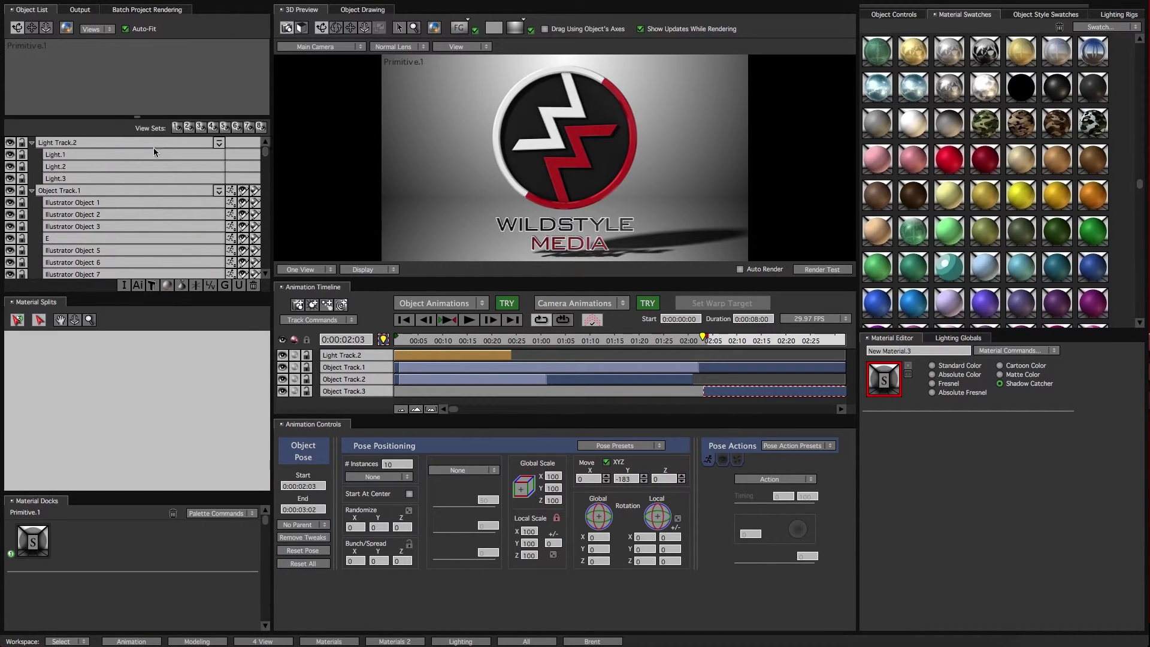
{"action": "left_click", "coordinate": [112, 163]}
{"action": "left_click", "coordinate": [109, 158]}
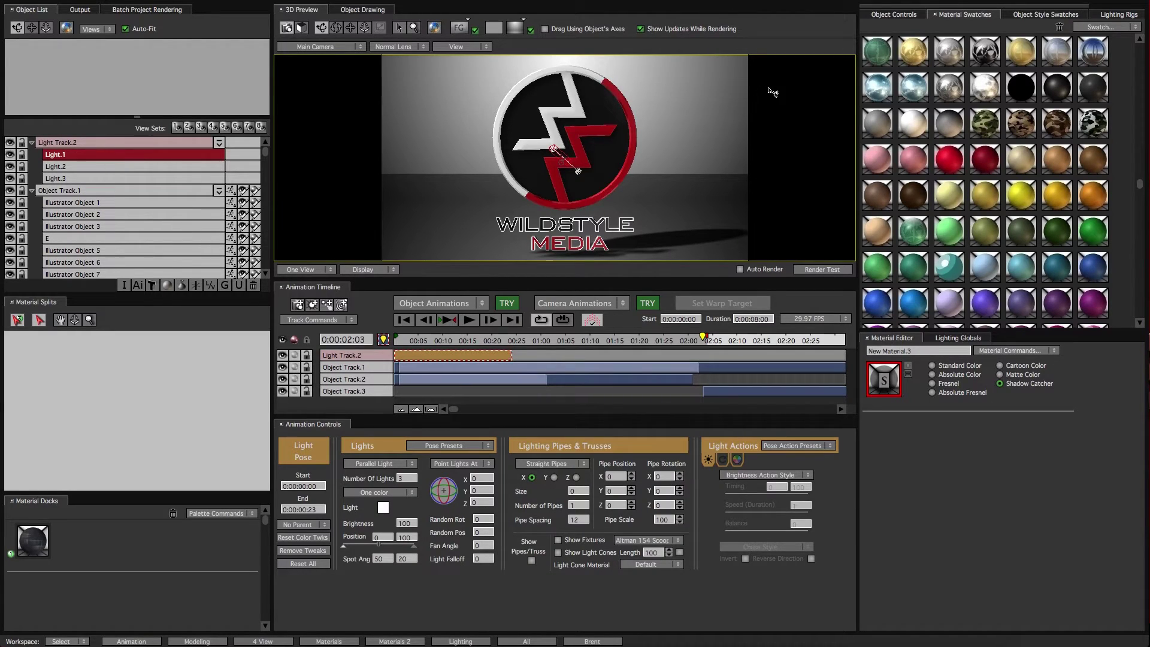
{"action": "left_click", "coordinate": [893, 16]}
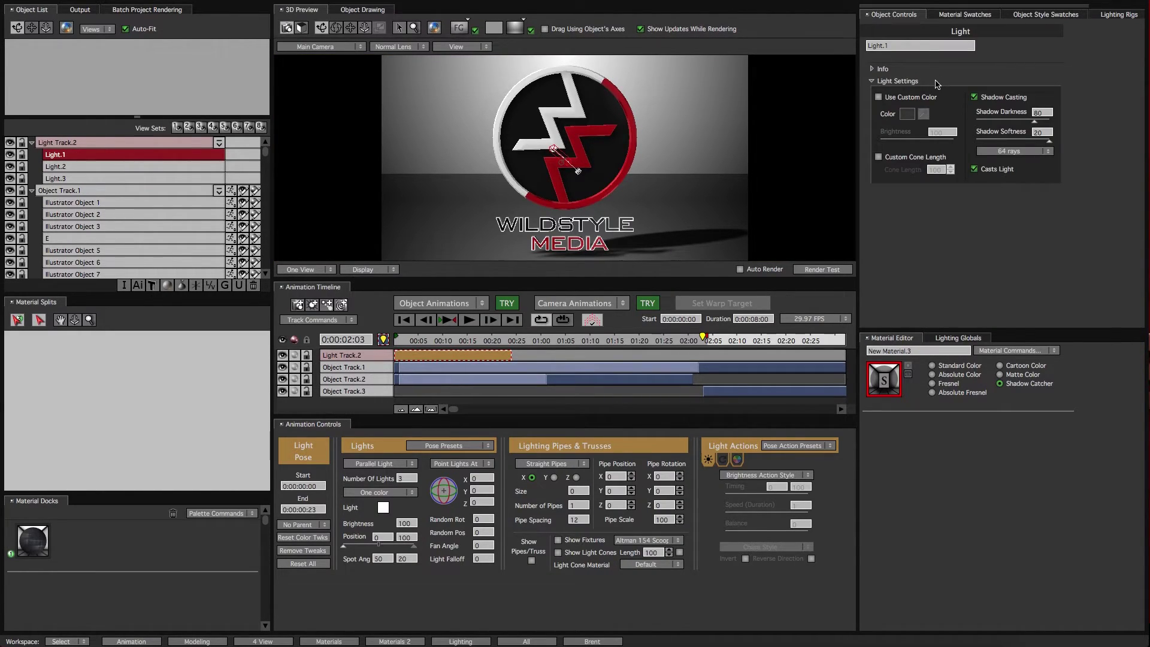
{"action": "left_click_drag", "start_coordinate": [1034, 124], "coordinate": [1006, 124]}
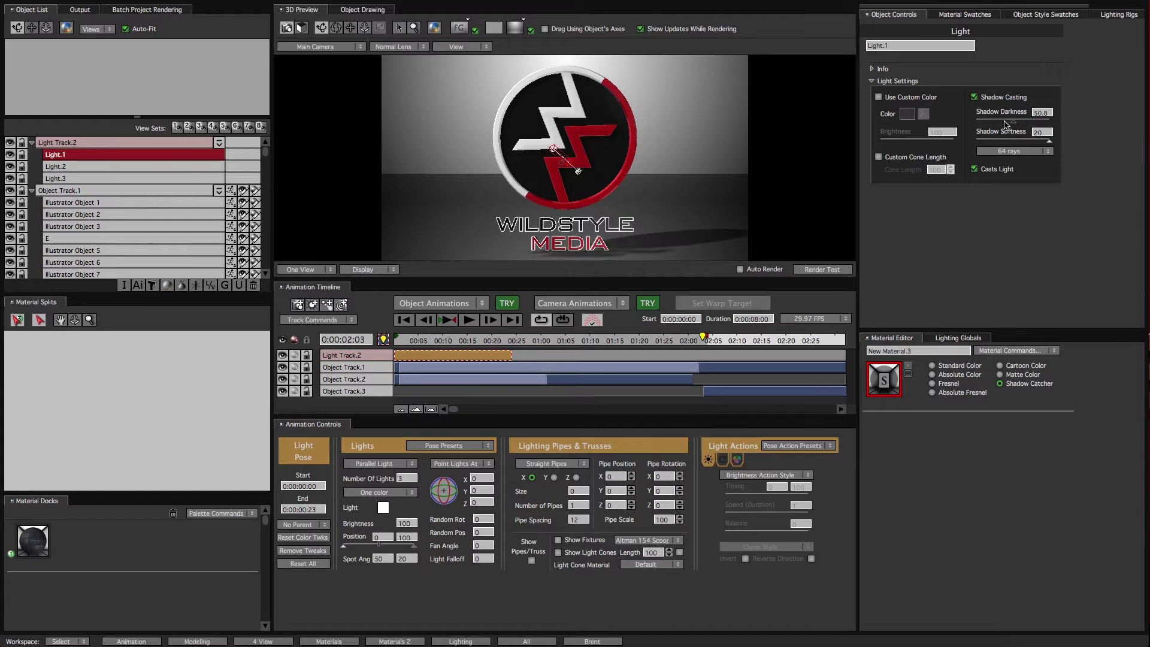
{"action": "left_click", "coordinate": [1041, 133]}
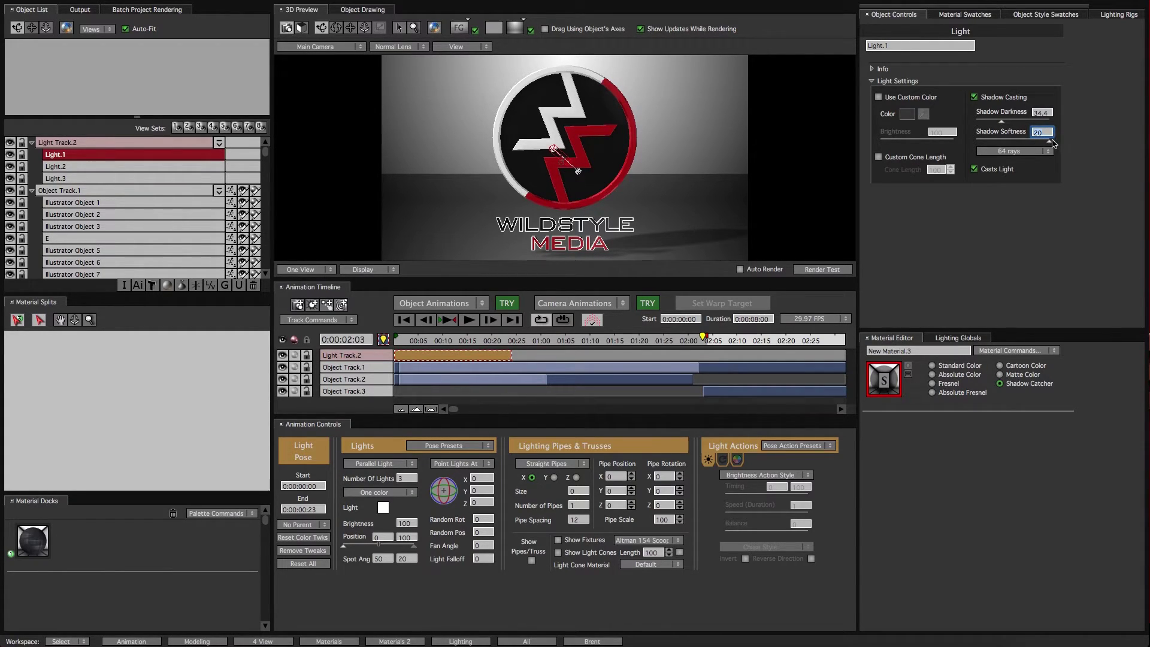
{"action": "left_click_drag", "start_coordinate": [1049, 142], "coordinate": [1037, 143]}
{"action": "left_click", "coordinate": [1049, 145]}
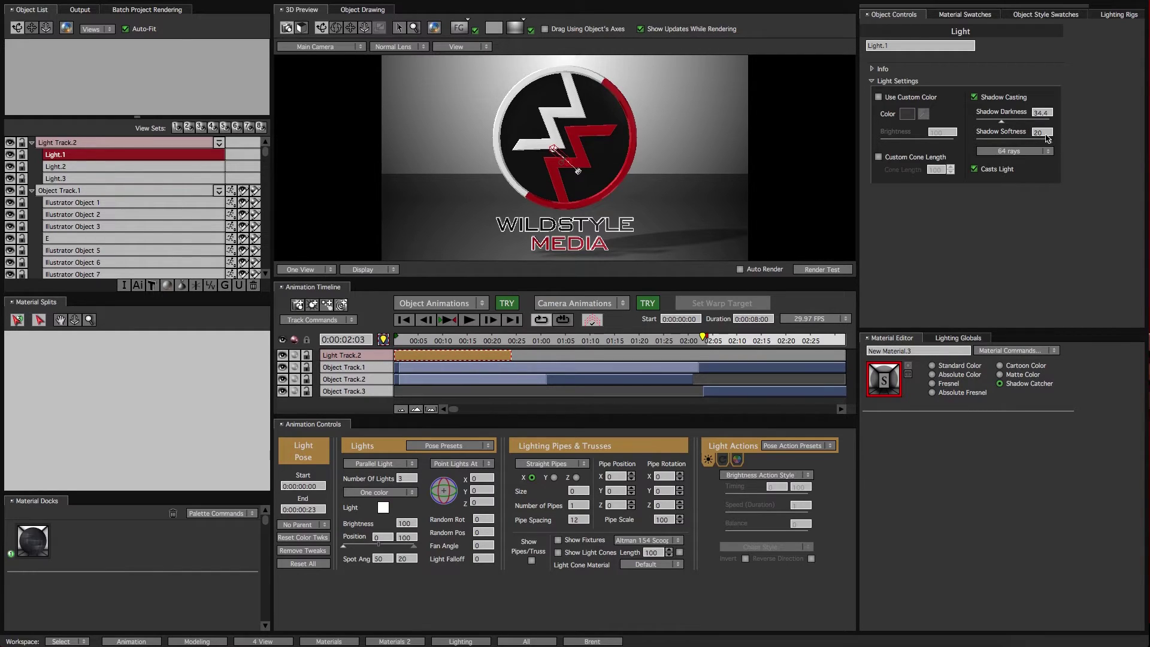
{"action": "left_click", "coordinate": [1046, 133]}
{"action": "key", "text": "Return"}
{"action": "left_click", "coordinate": [825, 270]}
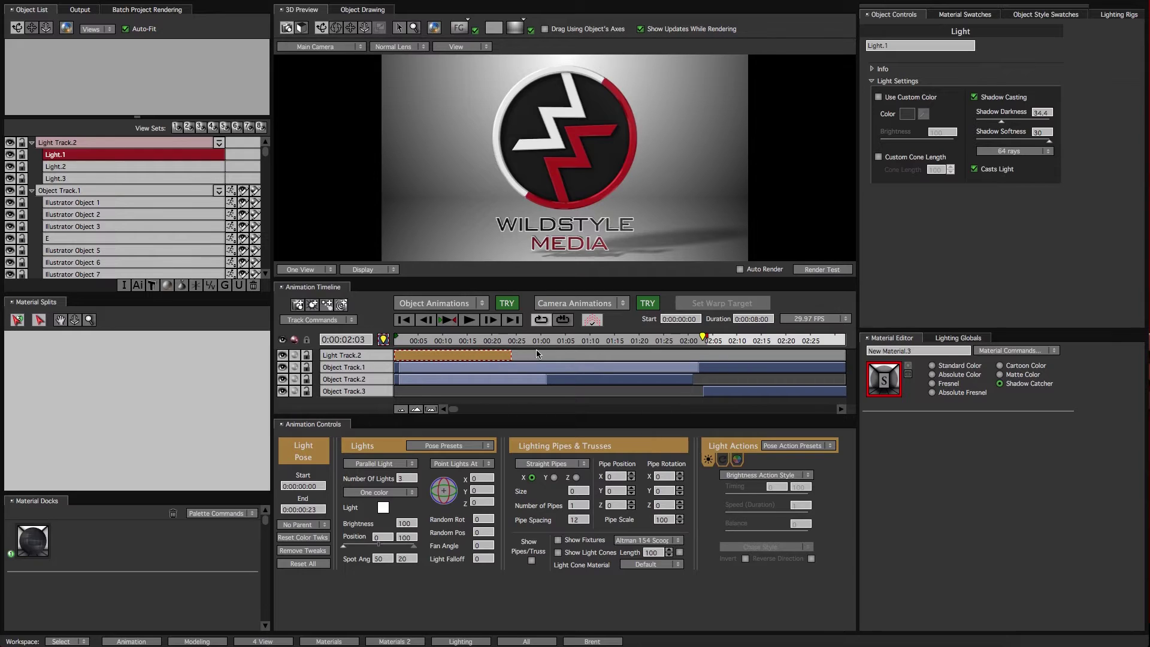
- Render the animation to a movie named 'Wildstyle Logo' encoded as H.264
{"action": "left_click", "coordinate": [83, 9]}
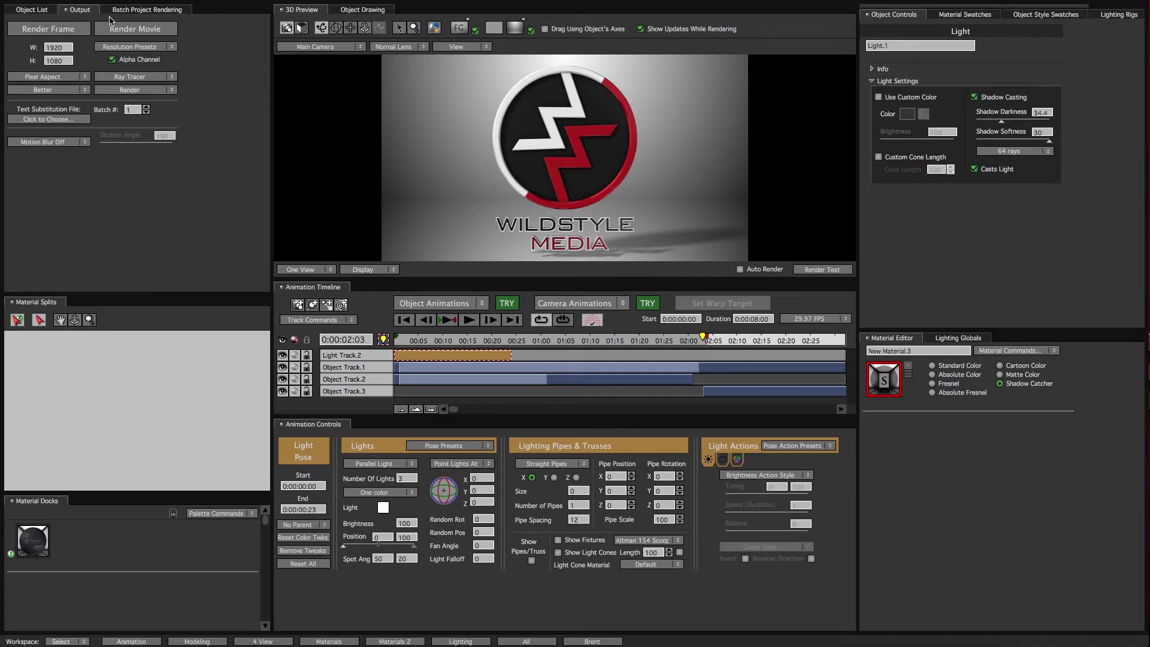
{"action": "left_click", "coordinate": [141, 29]}
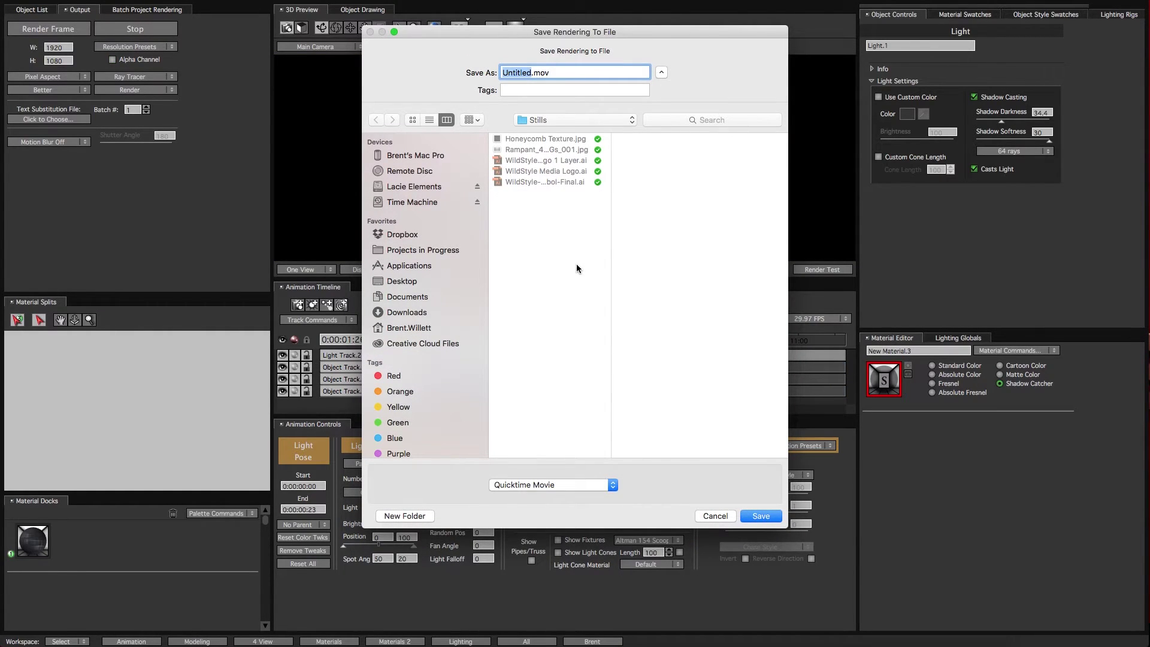
{"action": "type", "text": "Wildstyle Logo"}
{"action": "left_click", "coordinate": [761, 517]}
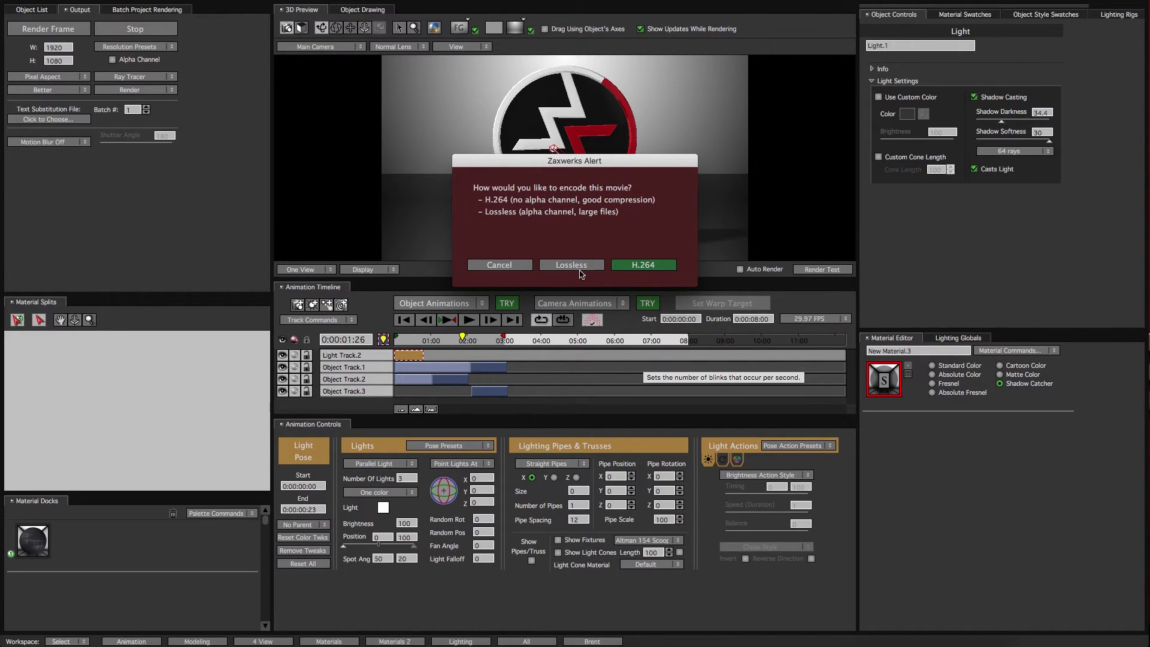
{"action": "left_click", "coordinate": [644, 266]}
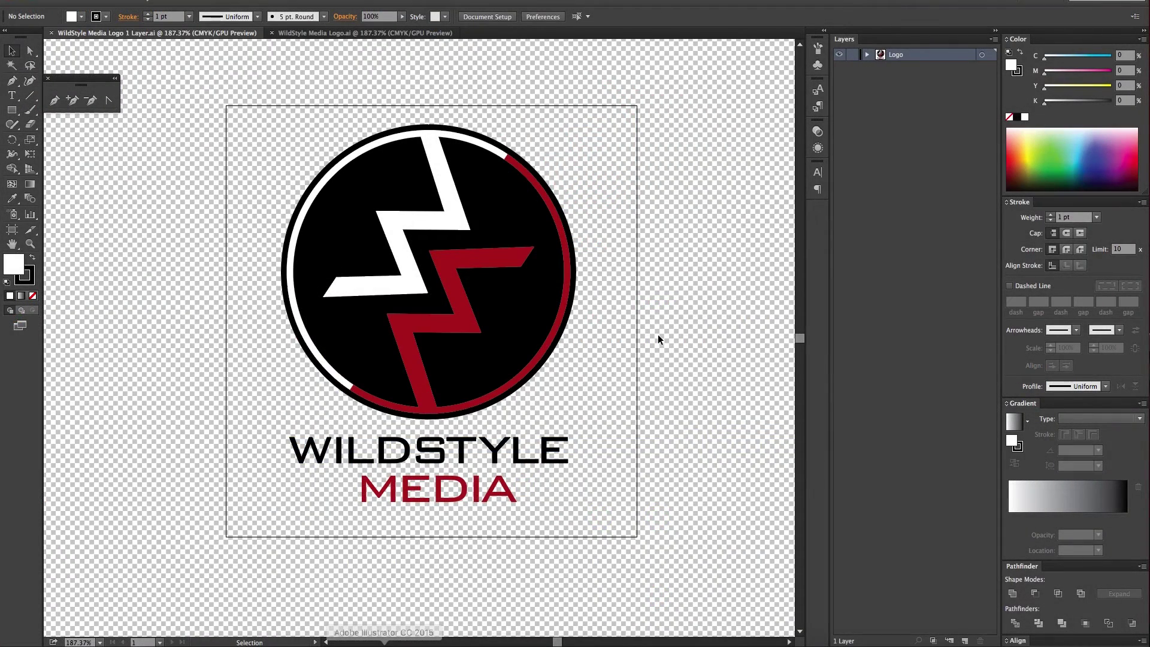
- Peek into the Logo layer, then in WildStyle Media Logo.ai toggle the WildStyle layer's visibility
{"action": "left_click", "coordinate": [867, 55]}
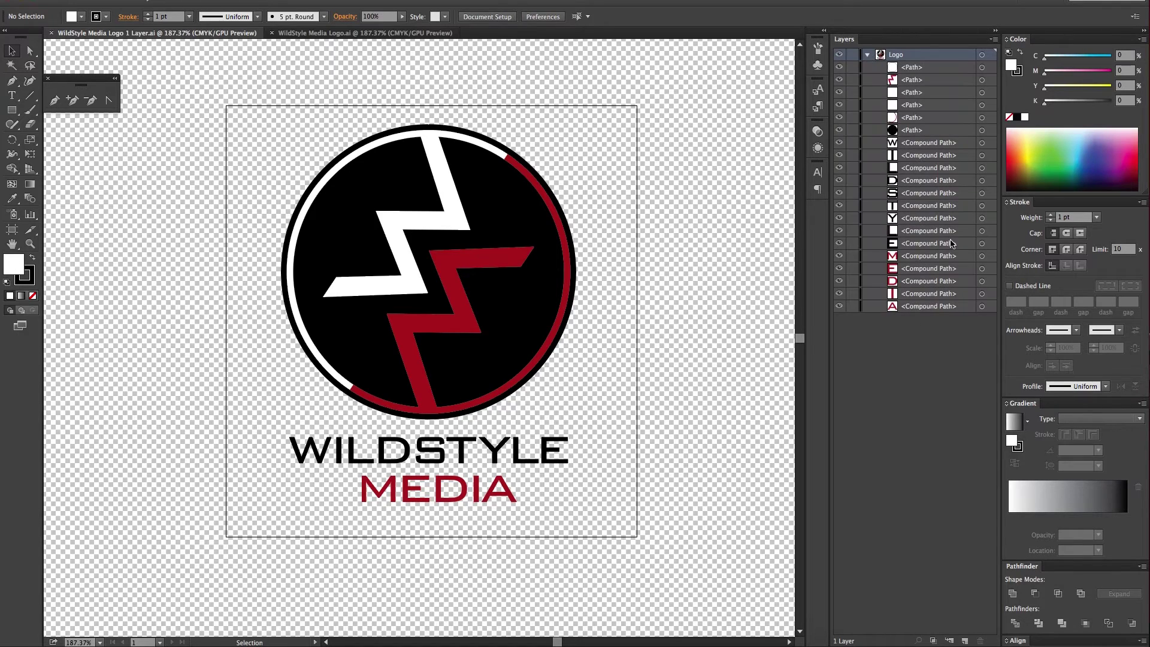
{"action": "left_click", "coordinate": [867, 55]}
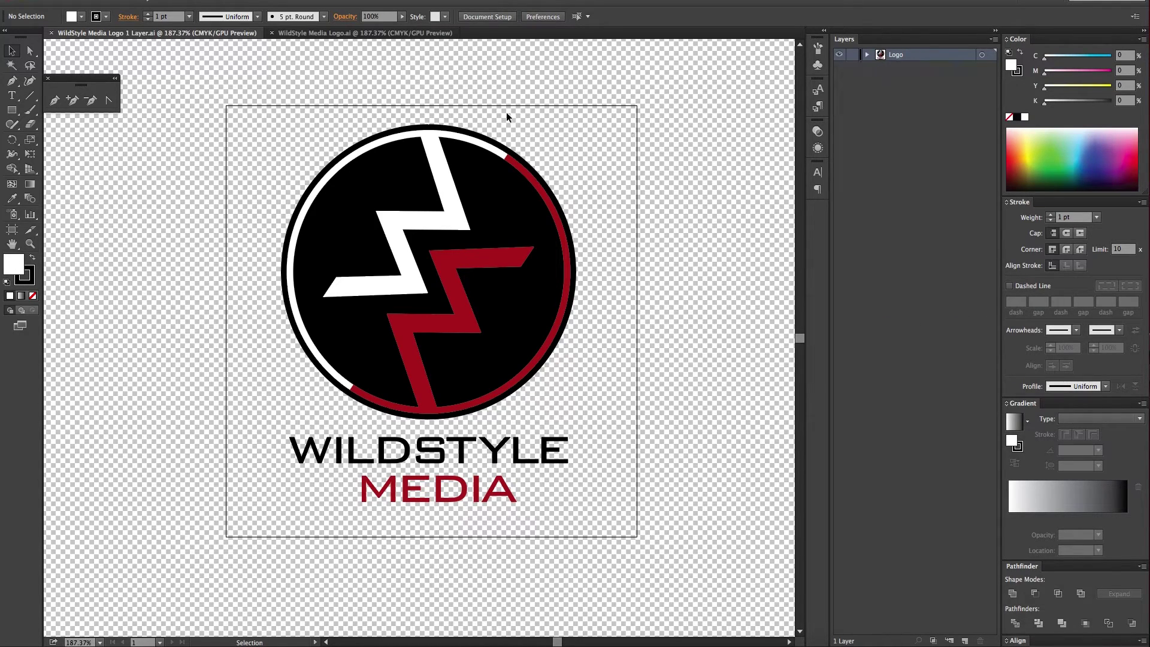
{"action": "left_click", "coordinate": [341, 34]}
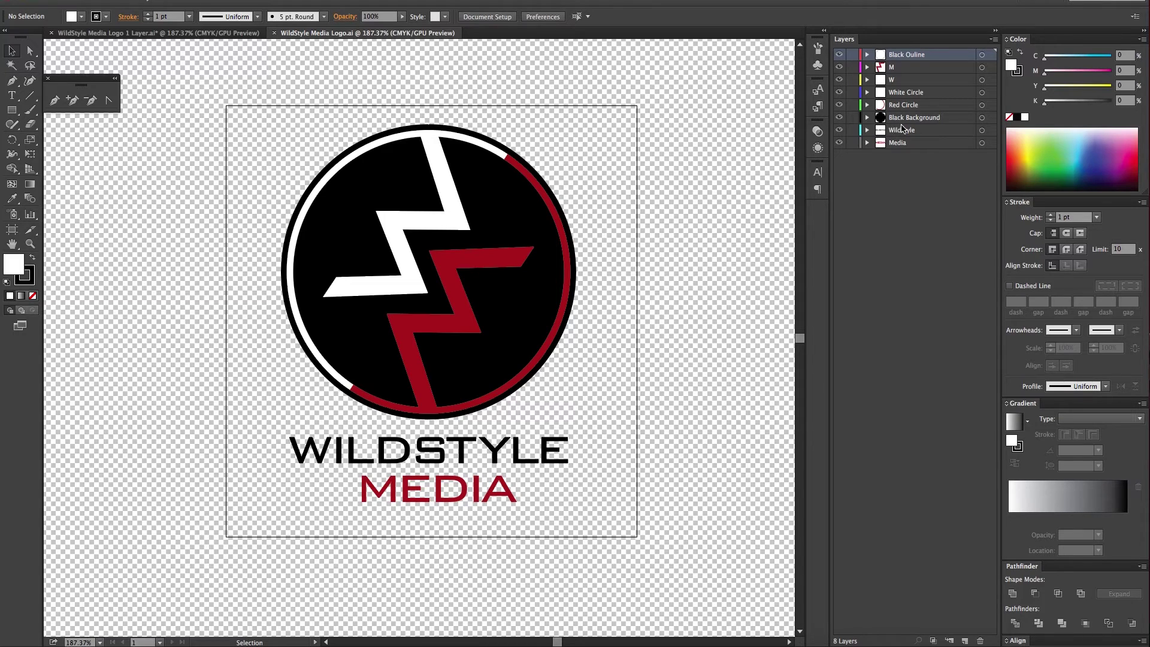
{"action": "left_click", "coordinate": [902, 130]}
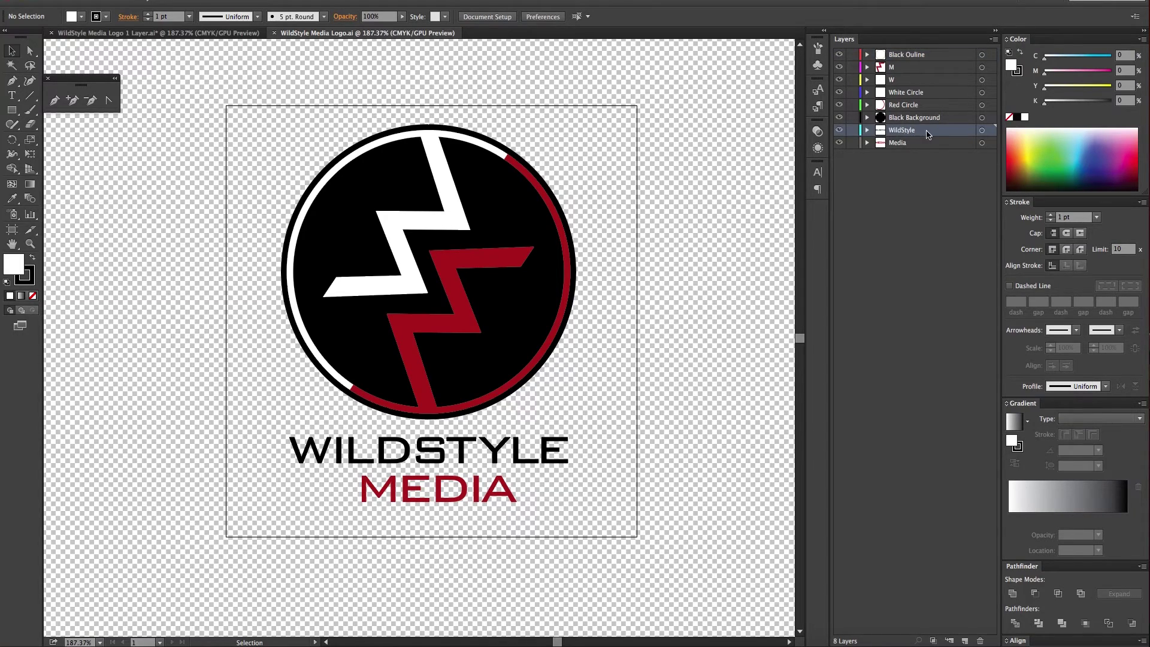
{"action": "left_click", "coordinate": [839, 130]}
{"action": "left_click", "coordinate": [840, 131]}
- Toggle the Media layer's visibility and expand the WildStyle layer to inspect its letter paths
{"action": "left_click", "coordinate": [936, 143]}
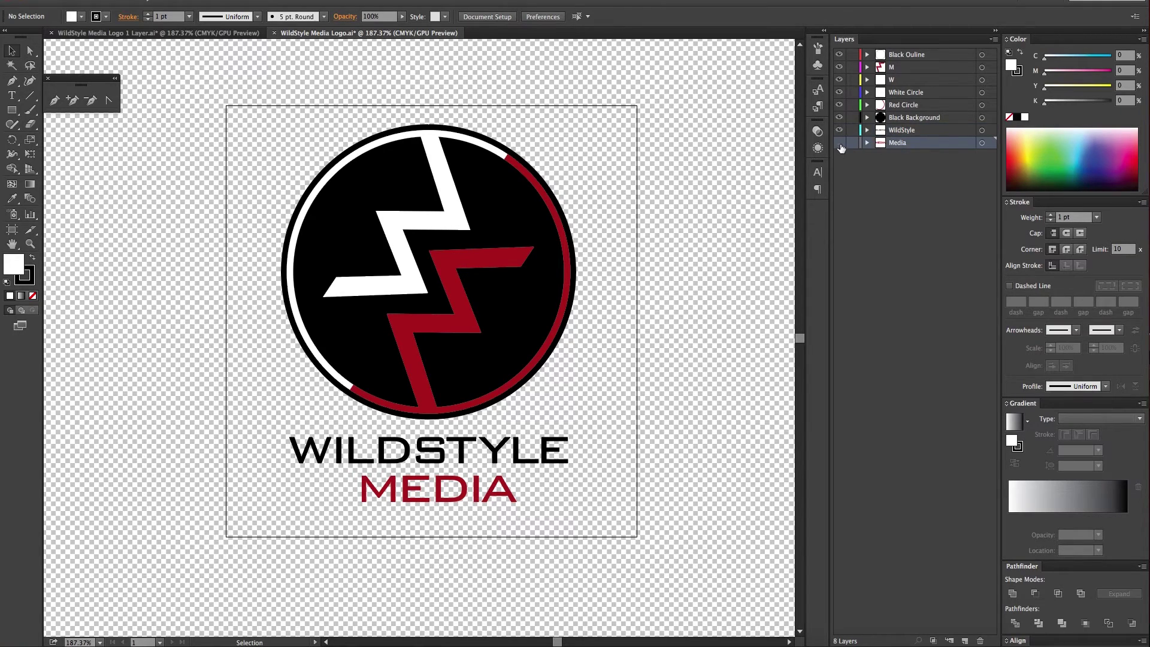
{"action": "left_click", "coordinate": [840, 143]}
{"action": "left_click", "coordinate": [839, 143]}
{"action": "left_click", "coordinate": [867, 130]}
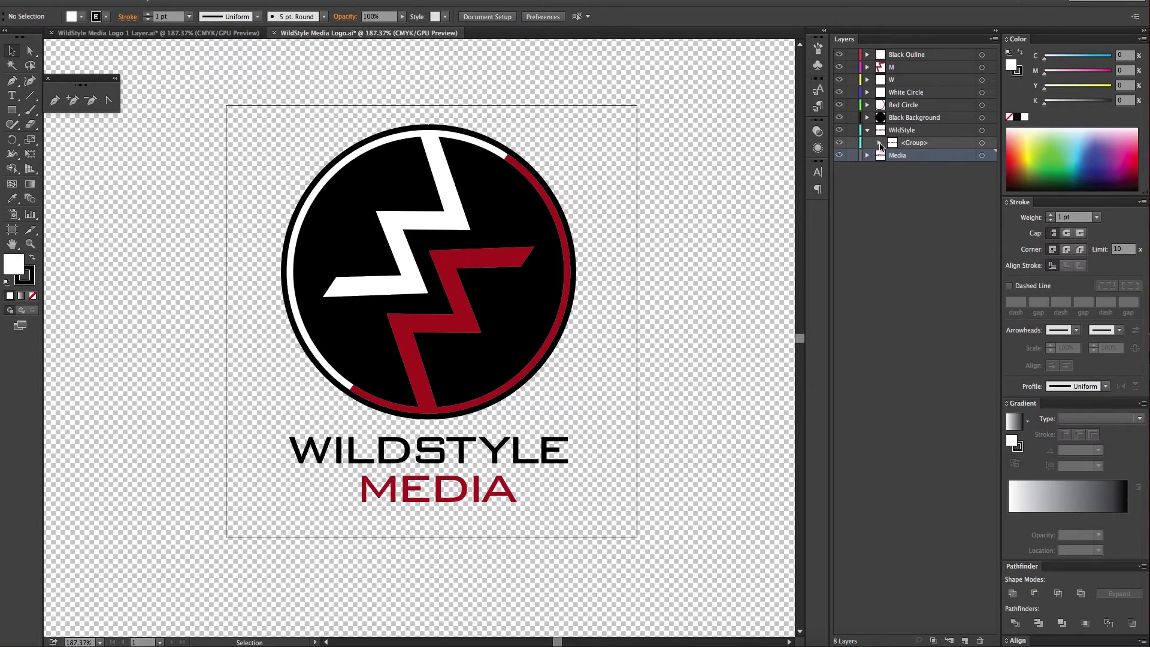
{"action": "left_click", "coordinate": [880, 143]}
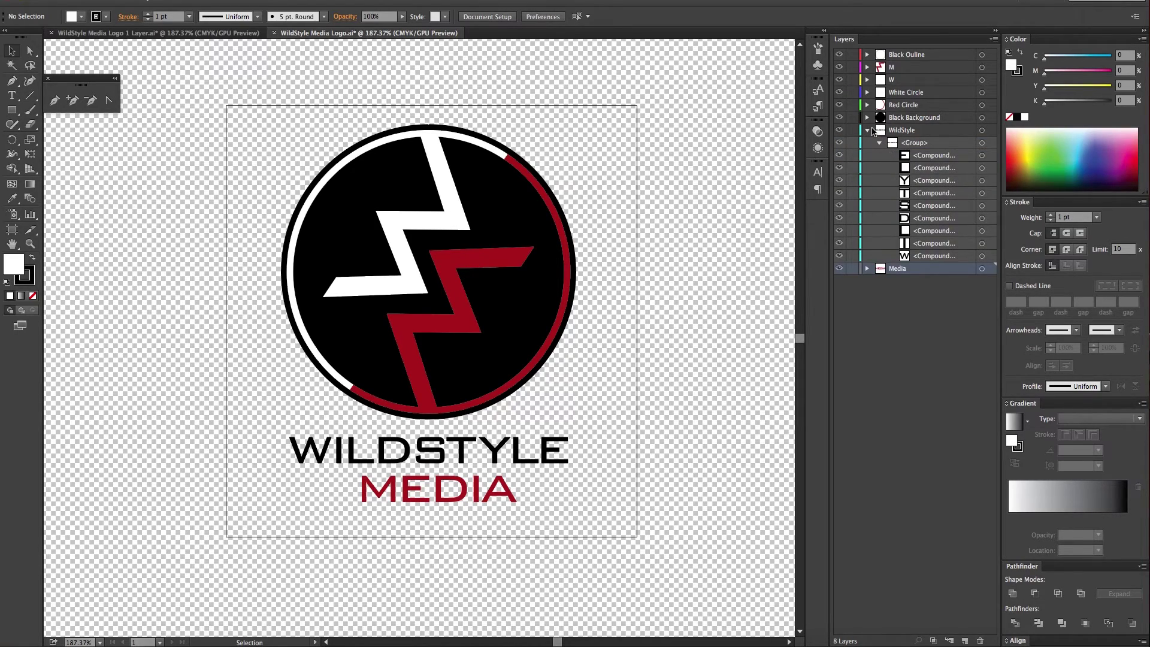
{"action": "left_click", "coordinate": [867, 130]}
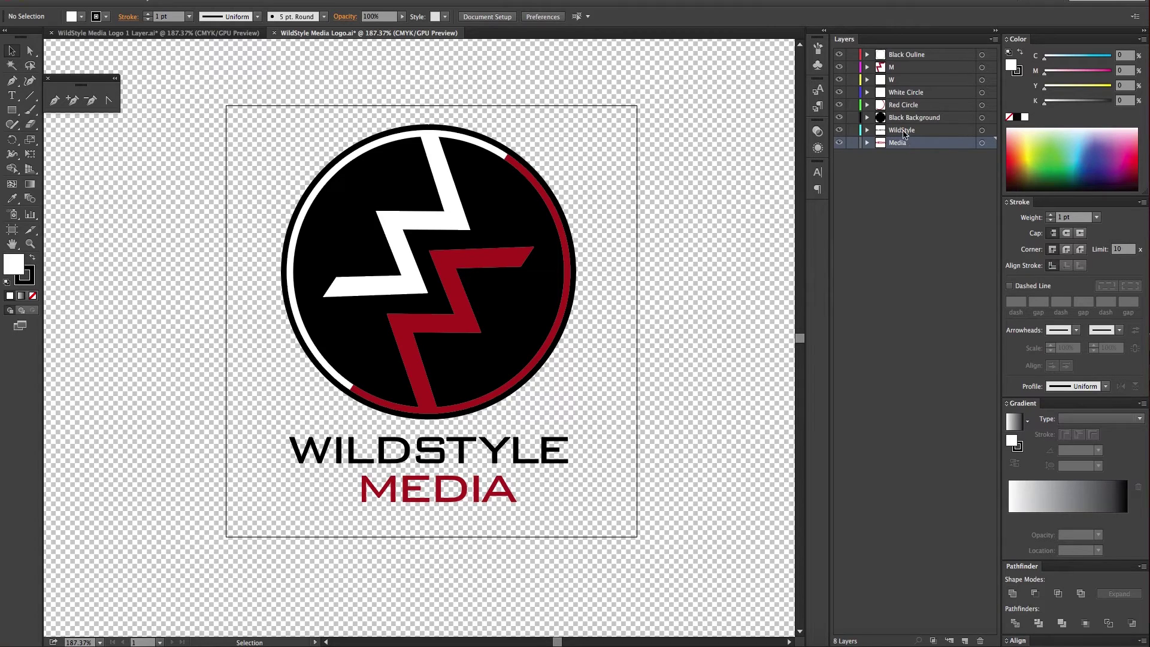
{"action": "left_click", "coordinate": [903, 131]}
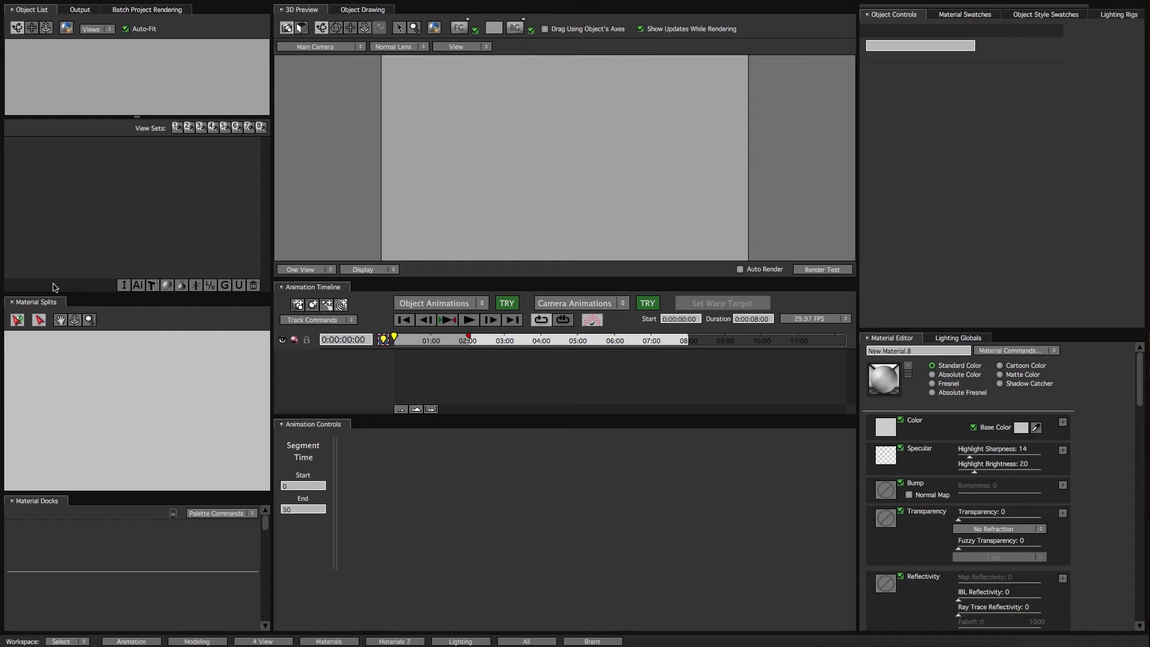
- Start an Illustrator file import and browse to the Stills folder
{"action": "left_click", "coordinate": [137, 286]}
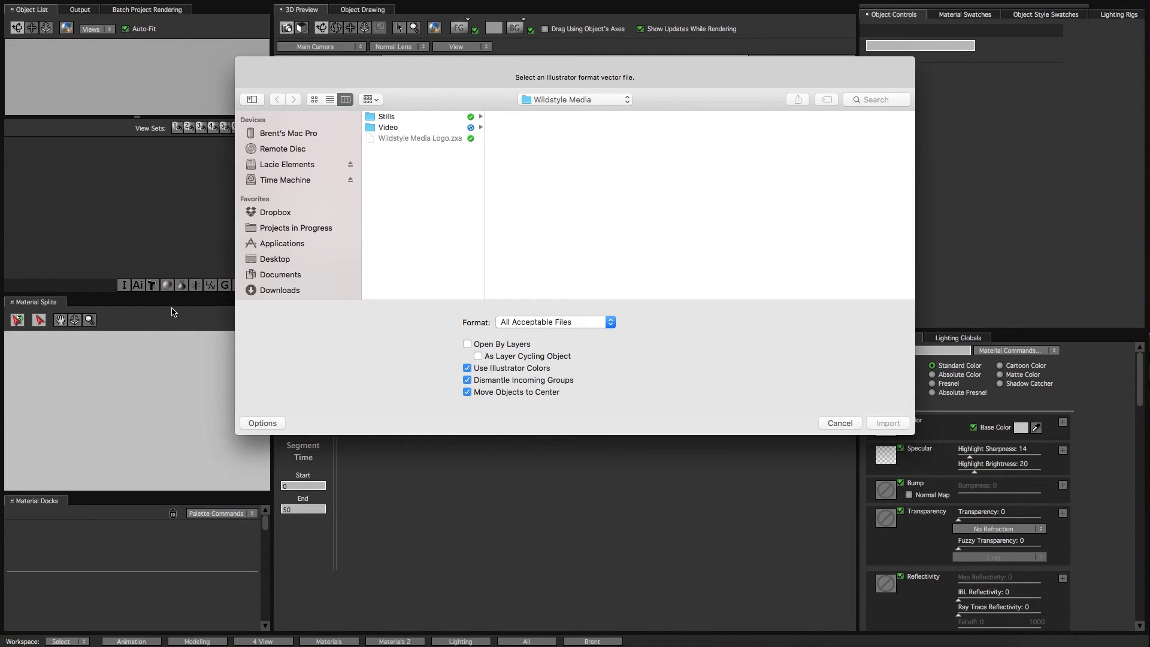
{"action": "left_click", "coordinate": [389, 118]}
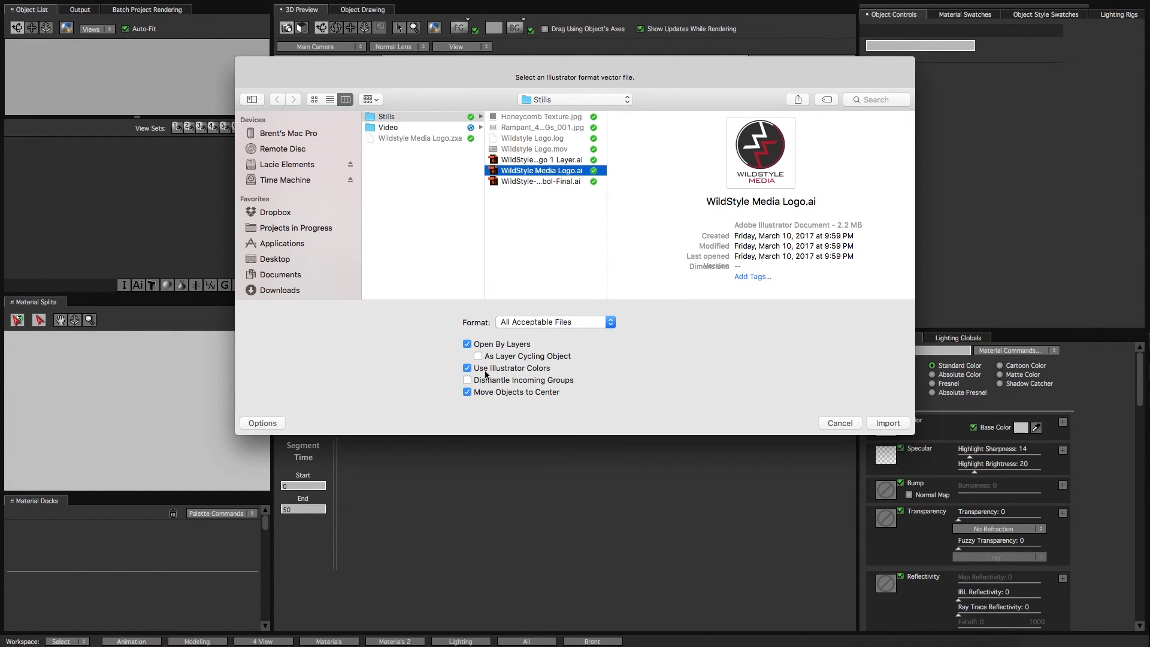
- Import the logo file with its layers and inspect the Media, WildStyle, Black Background and Red Circle objects
{"action": "left_click", "coordinate": [888, 423]}
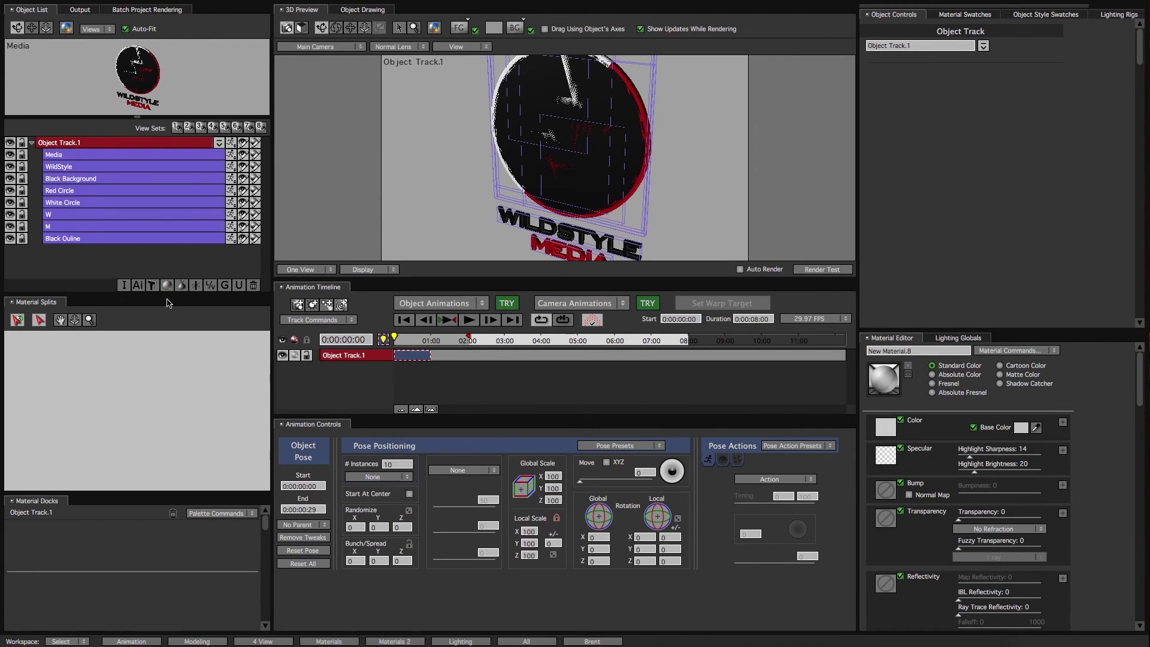
{"action": "left_click", "coordinate": [63, 264]}
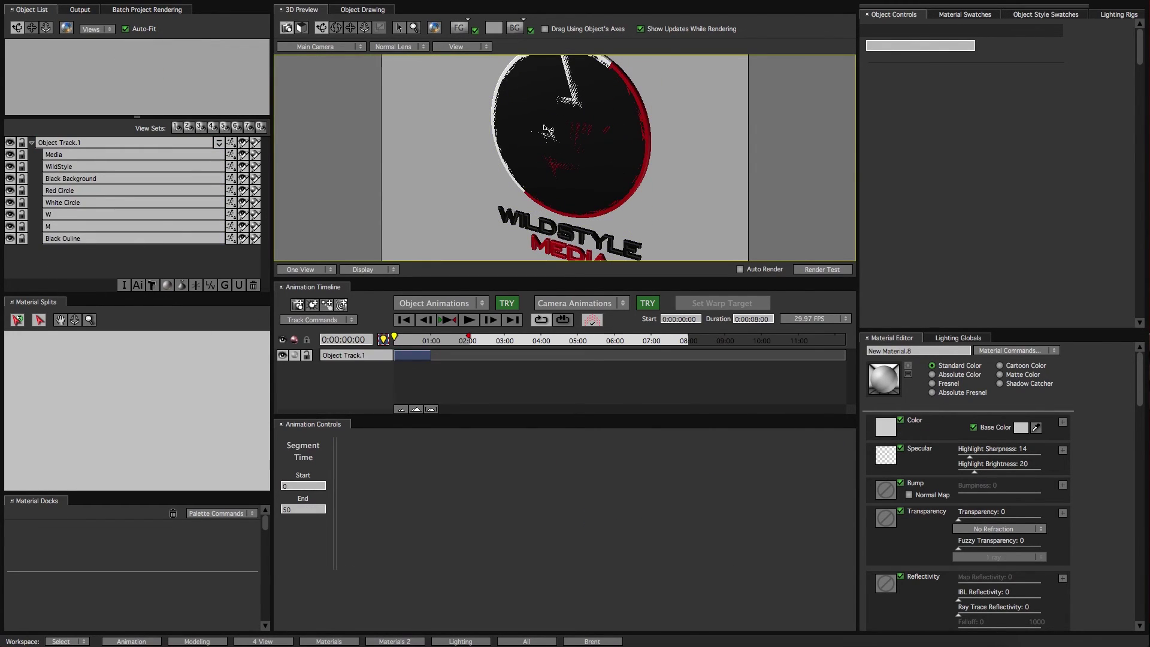
{"action": "left_click", "coordinate": [80, 155]}
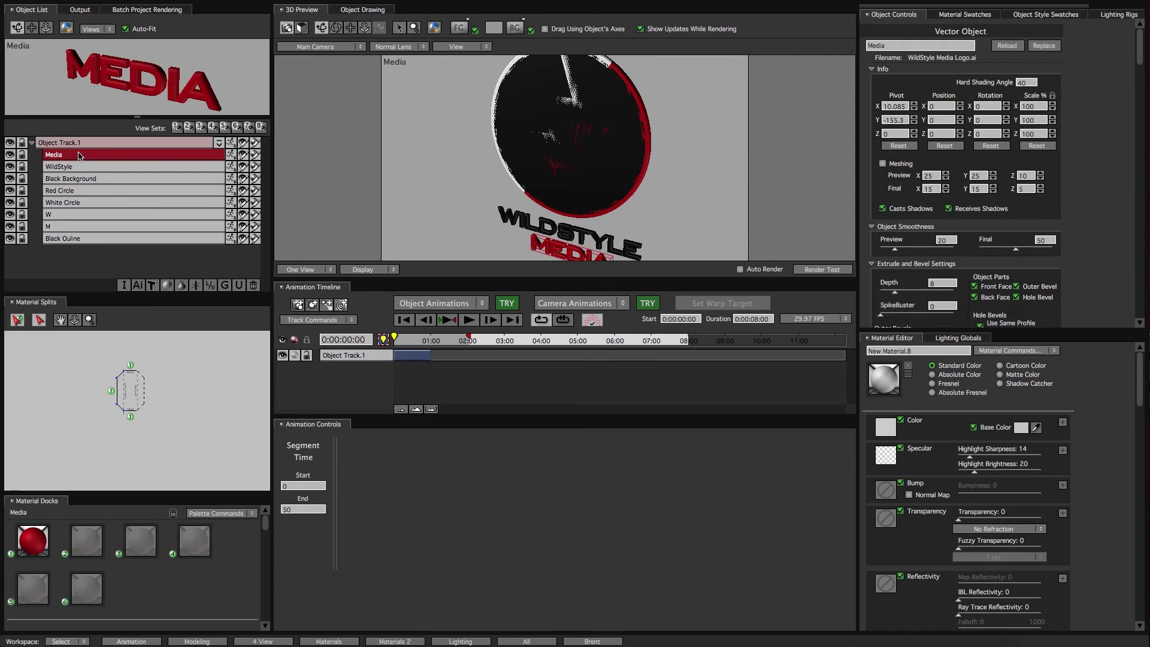
{"action": "left_click", "coordinate": [76, 168]}
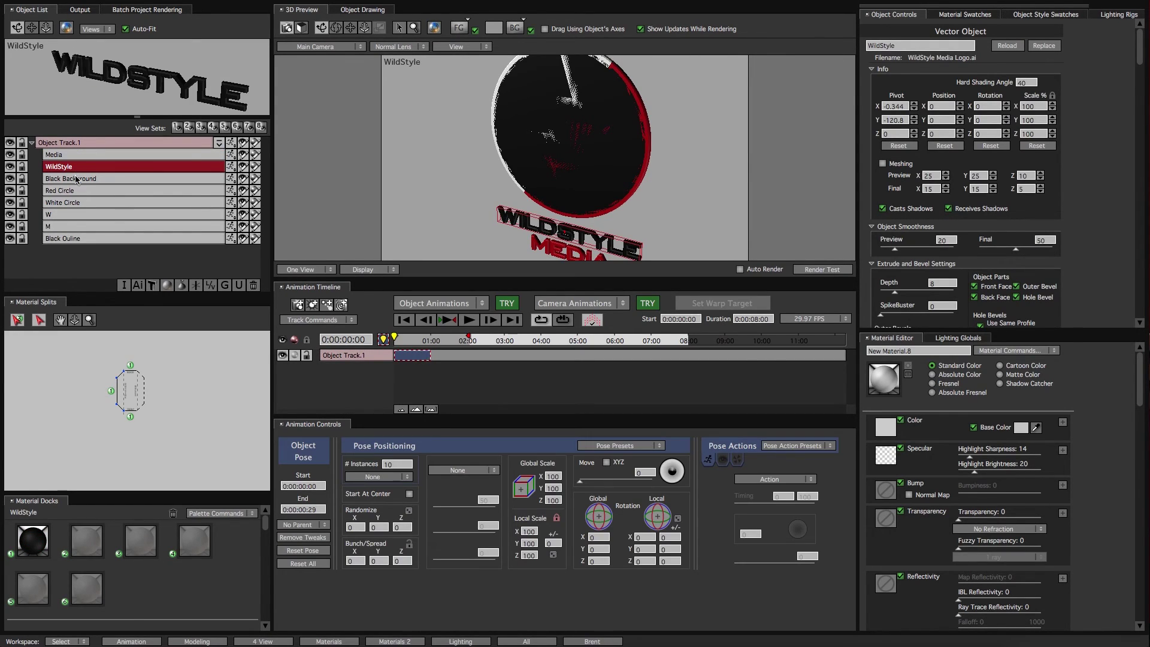
{"action": "left_click", "coordinate": [76, 178]}
{"action": "left_click", "coordinate": [76, 191]}
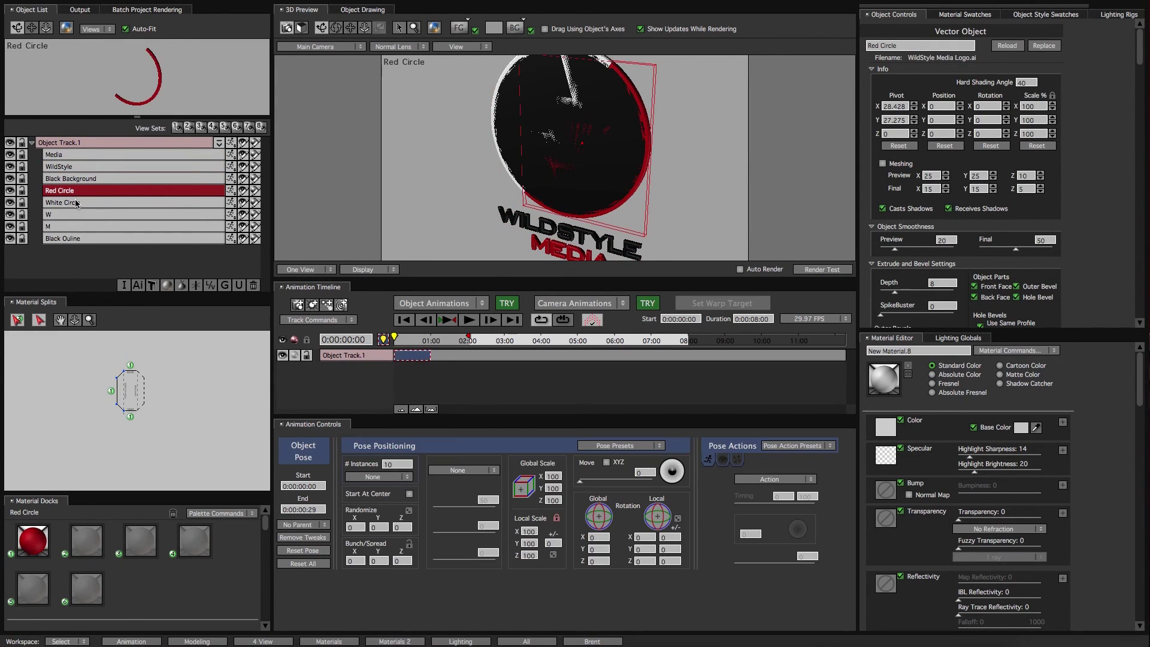
- Check the M and Red Circle layers, then give Black Background its own Object Track.2
{"action": "left_click", "coordinate": [75, 225]}
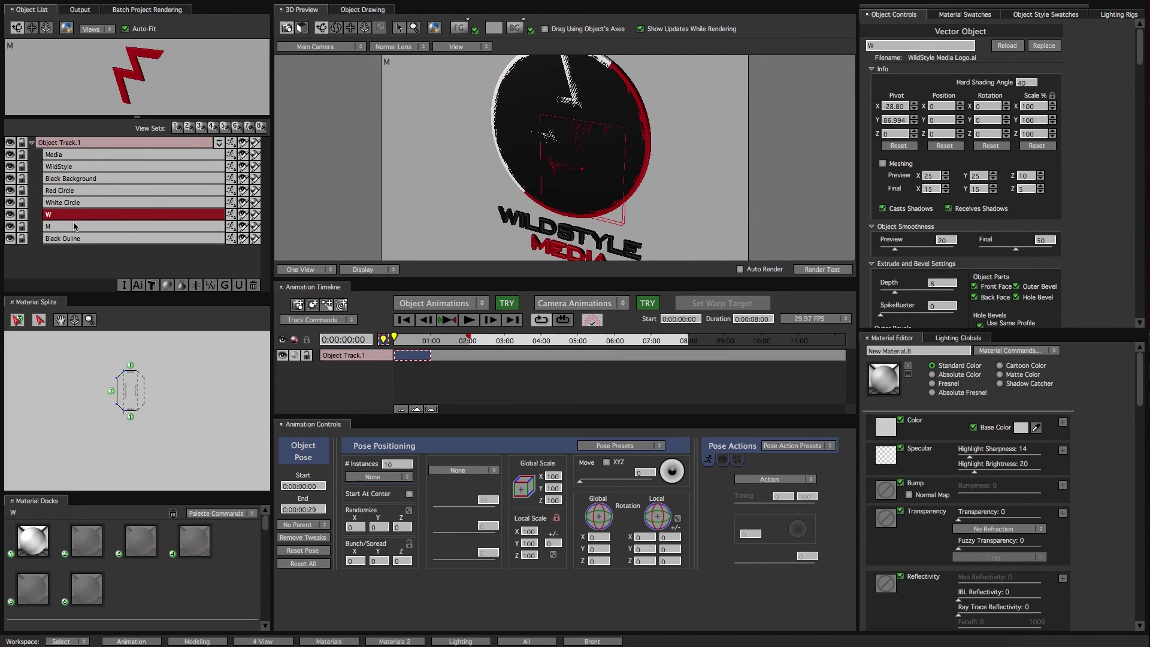
{"action": "left_click", "coordinate": [76, 192]}
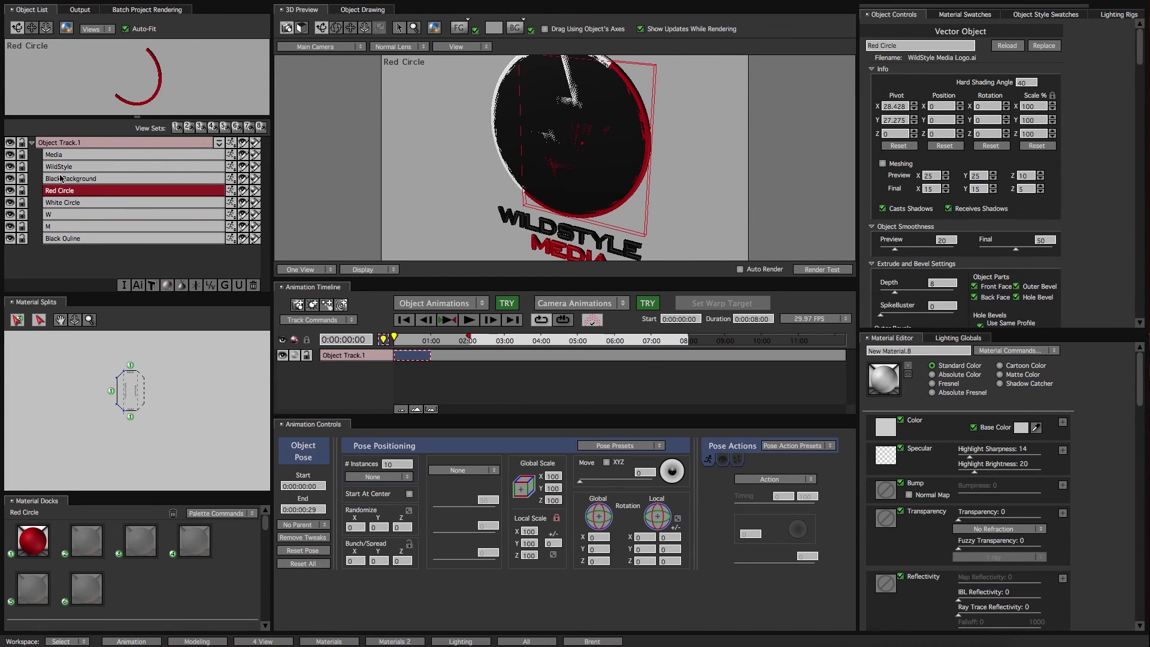
{"action": "left_click", "coordinate": [68, 179]}
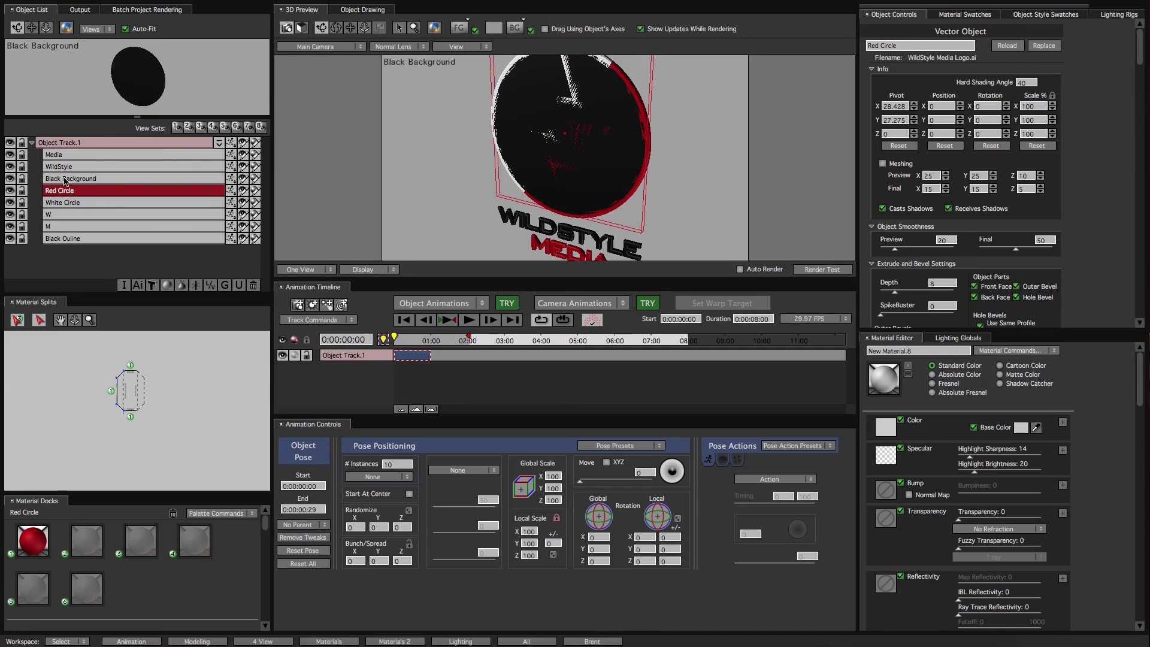
{"action": "left_click_drag", "start_coordinate": [106, 183], "coordinate": [104, 269]}
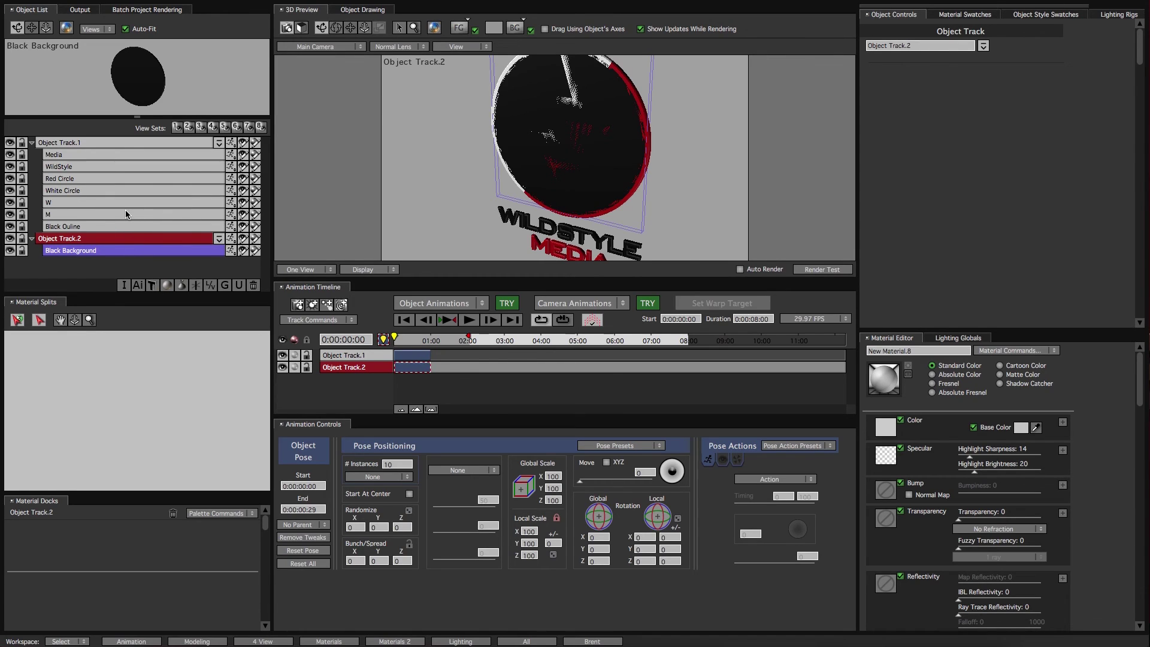
{"action": "left_click", "coordinate": [70, 203]}
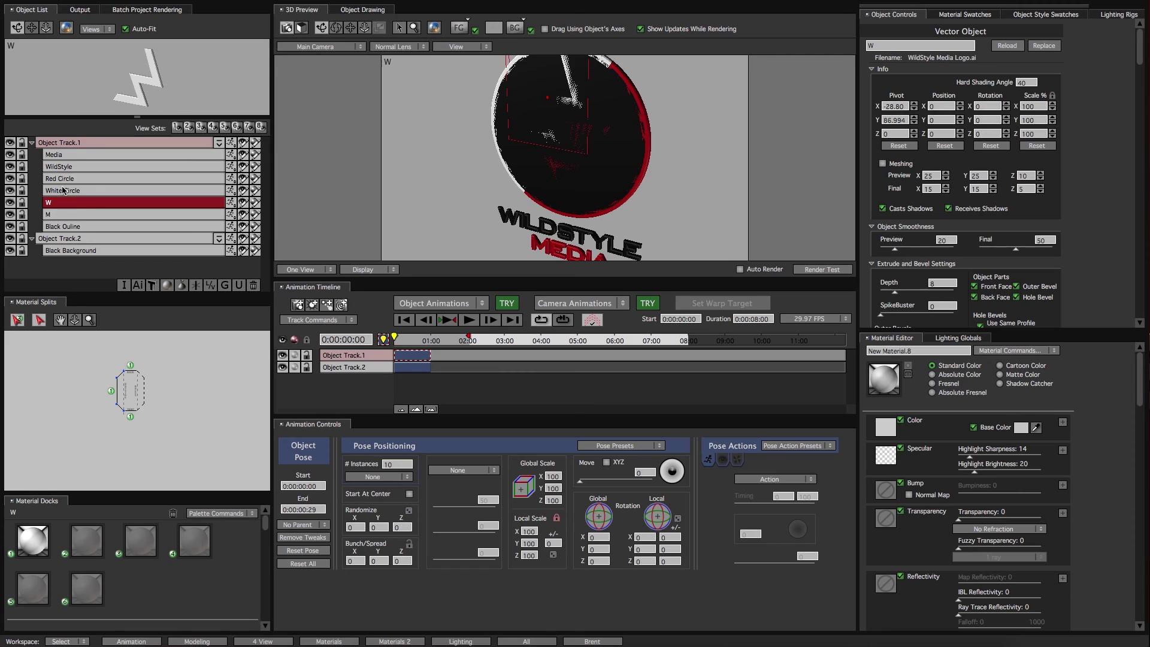
{"action": "left_click", "coordinate": [63, 167]}
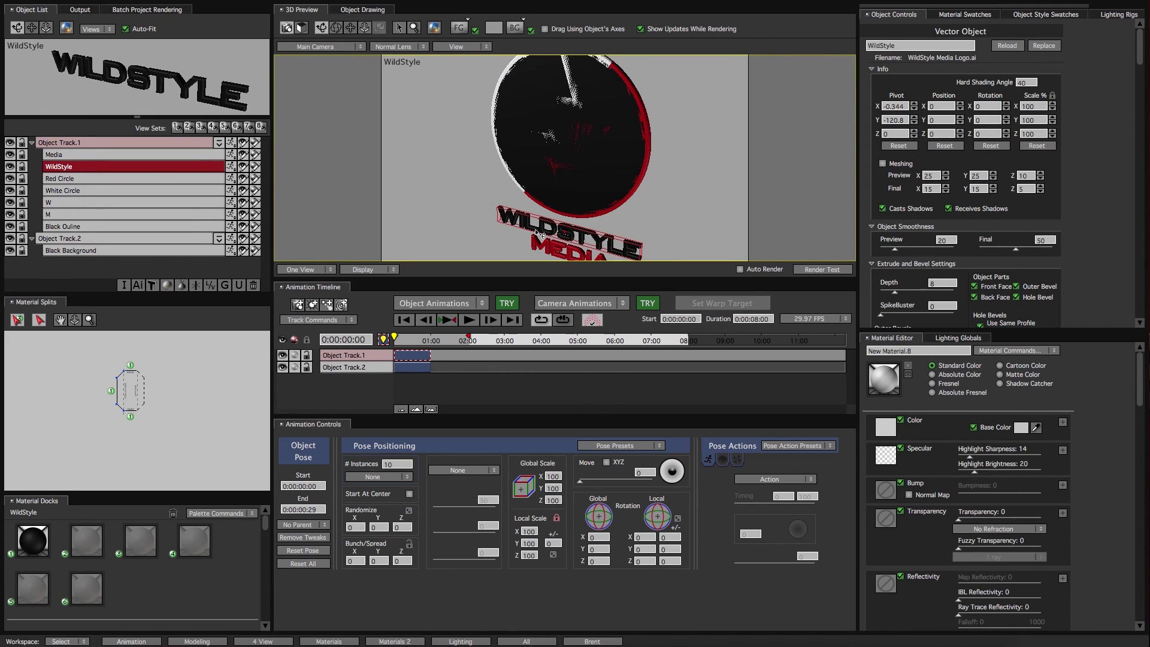
{"action": "left_click", "coordinate": [10, 168]}
{"action": "left_click", "coordinate": [10, 168]}
{"action": "left_click", "coordinate": [100, 178]}
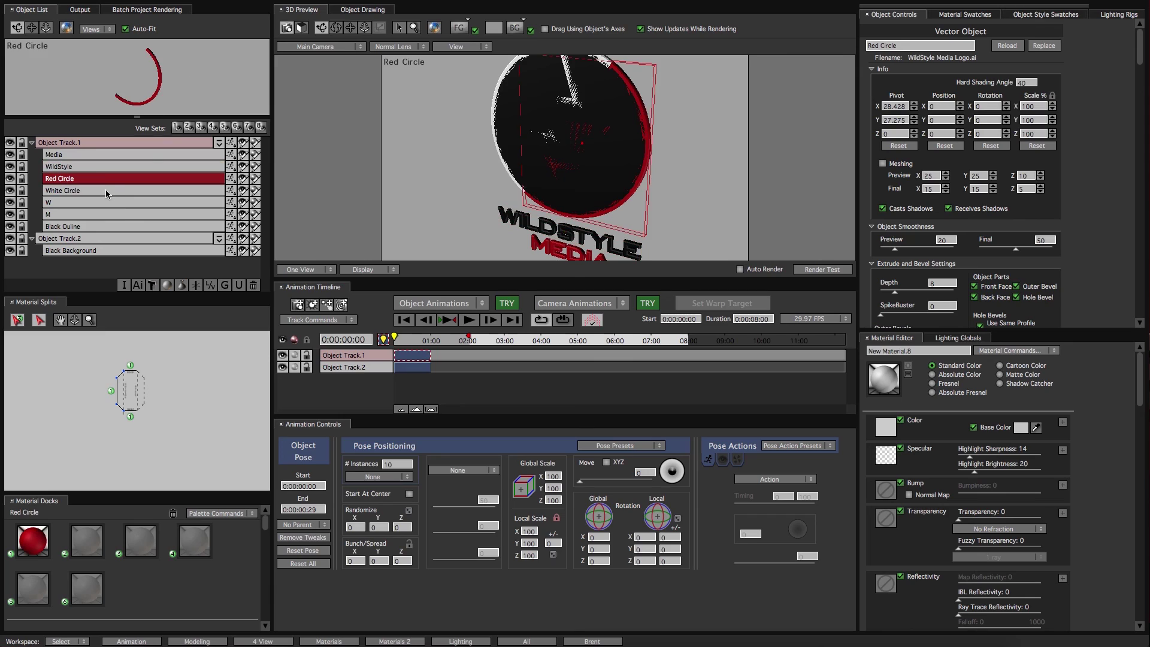
{"action": "left_click", "coordinate": [91, 190]}
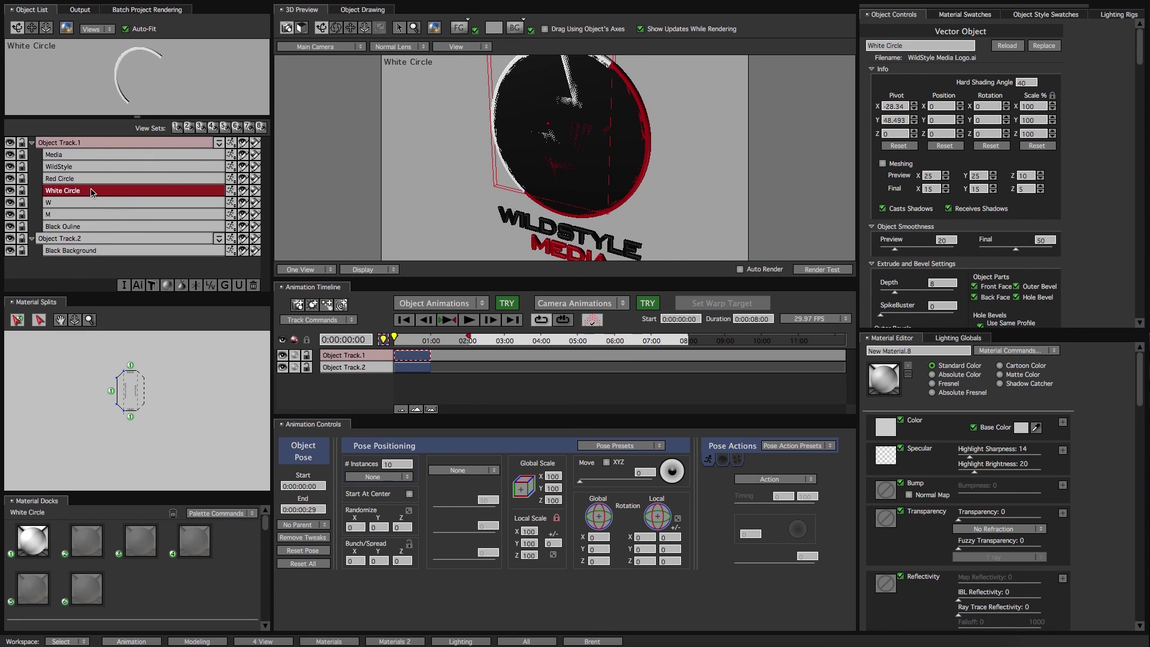